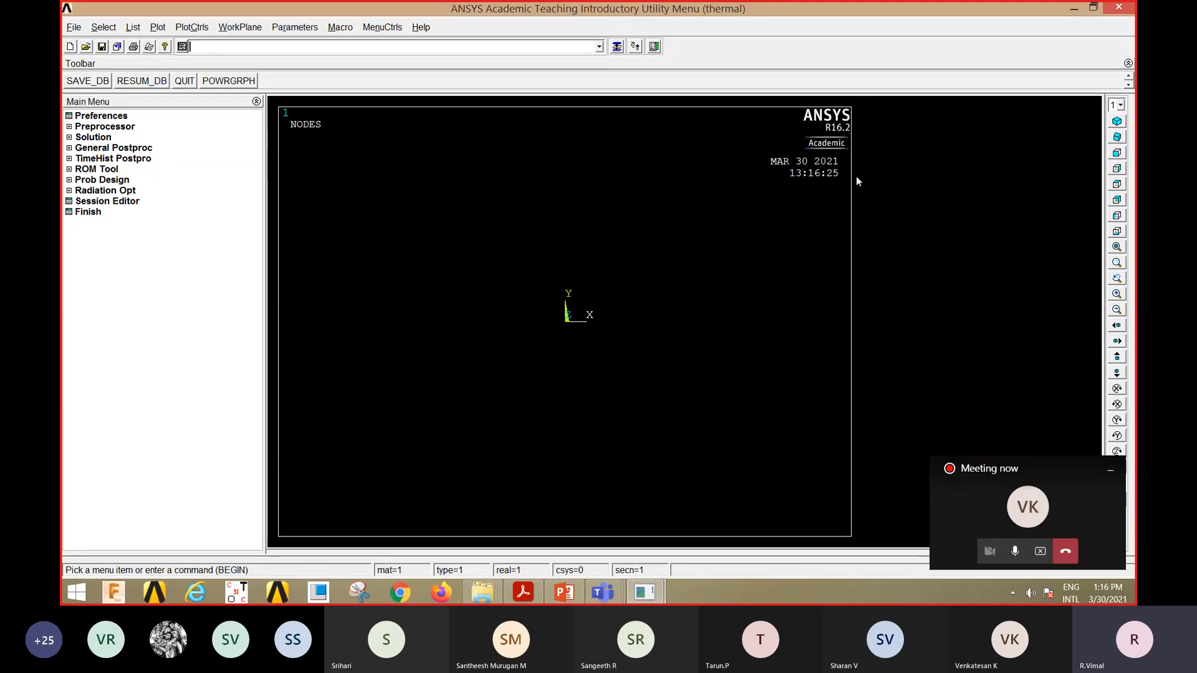
Filter the interface preferences to the Thermal discipline only.
left_click(106, 118)
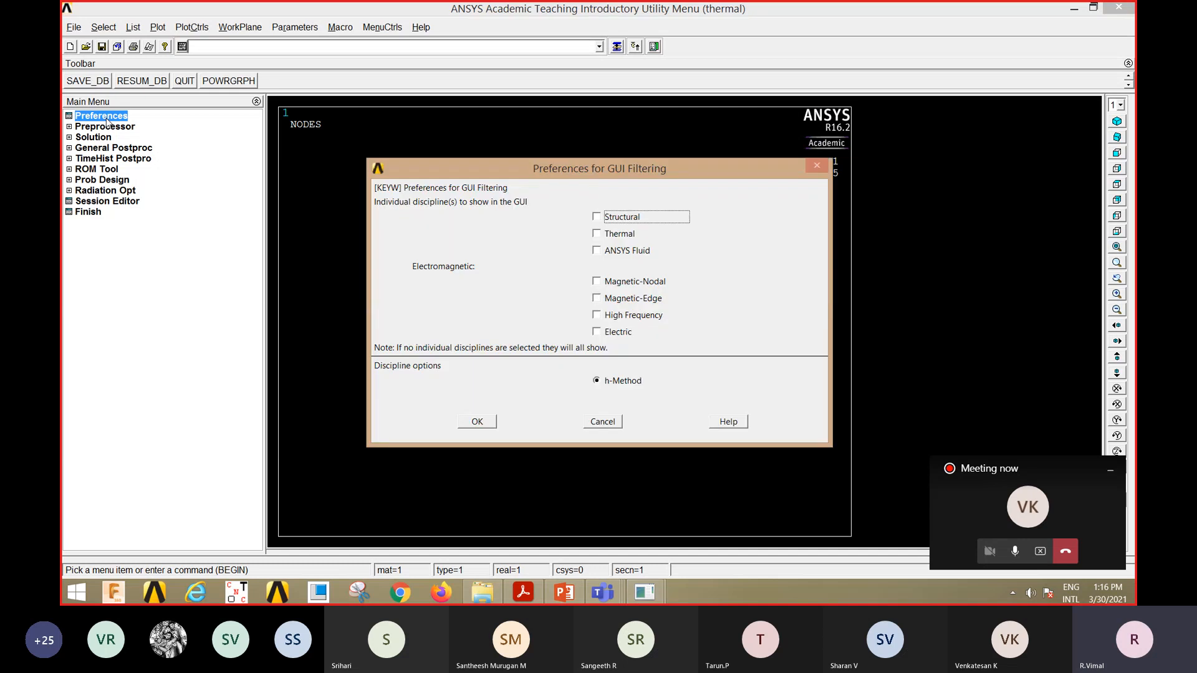
left_click(597, 237)
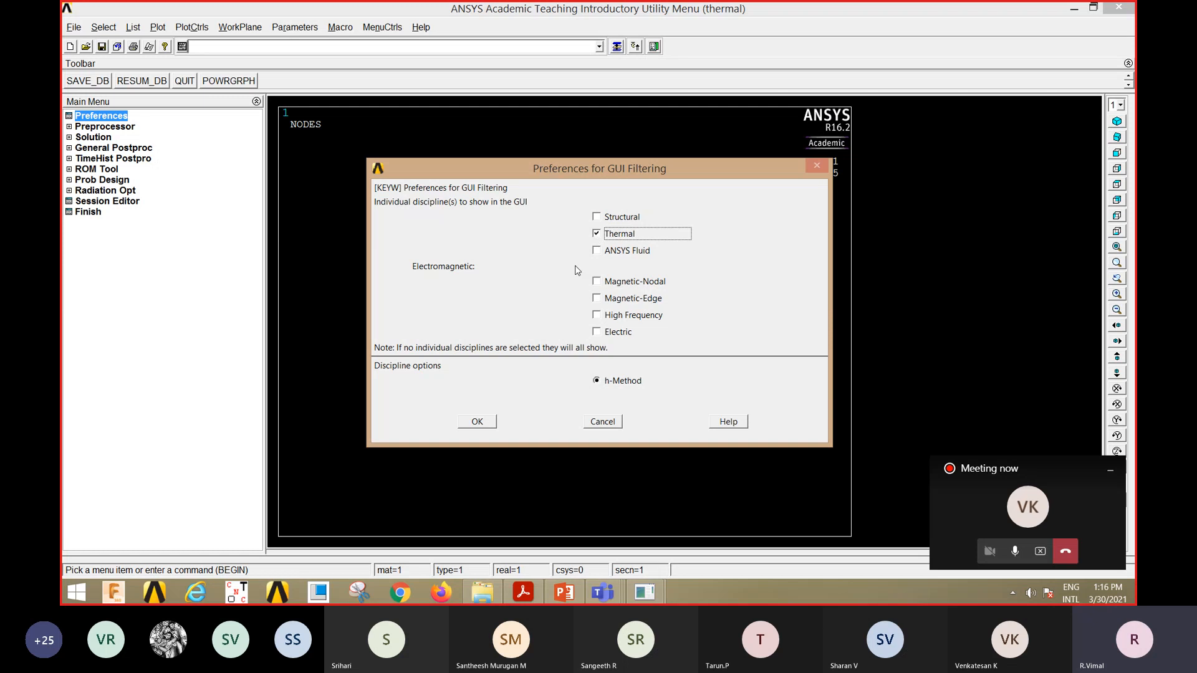
left_click(479, 423)
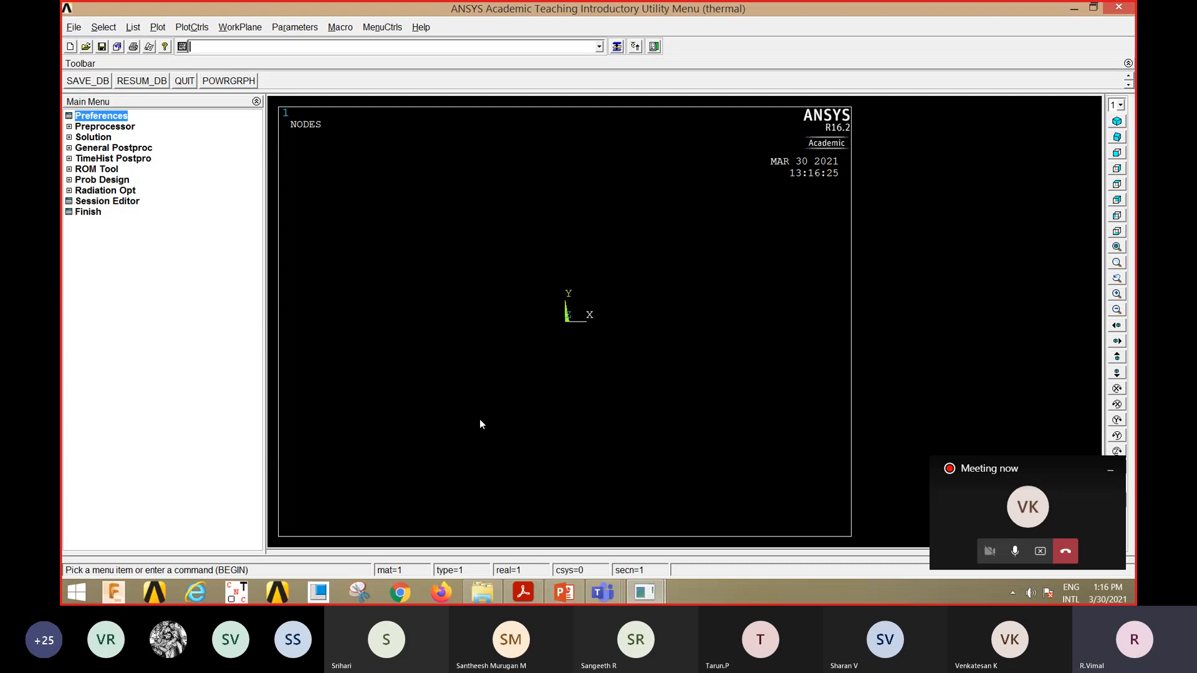
Add the thermal solid element Quad 4node 55 as element type 1.
left_click(114, 128)
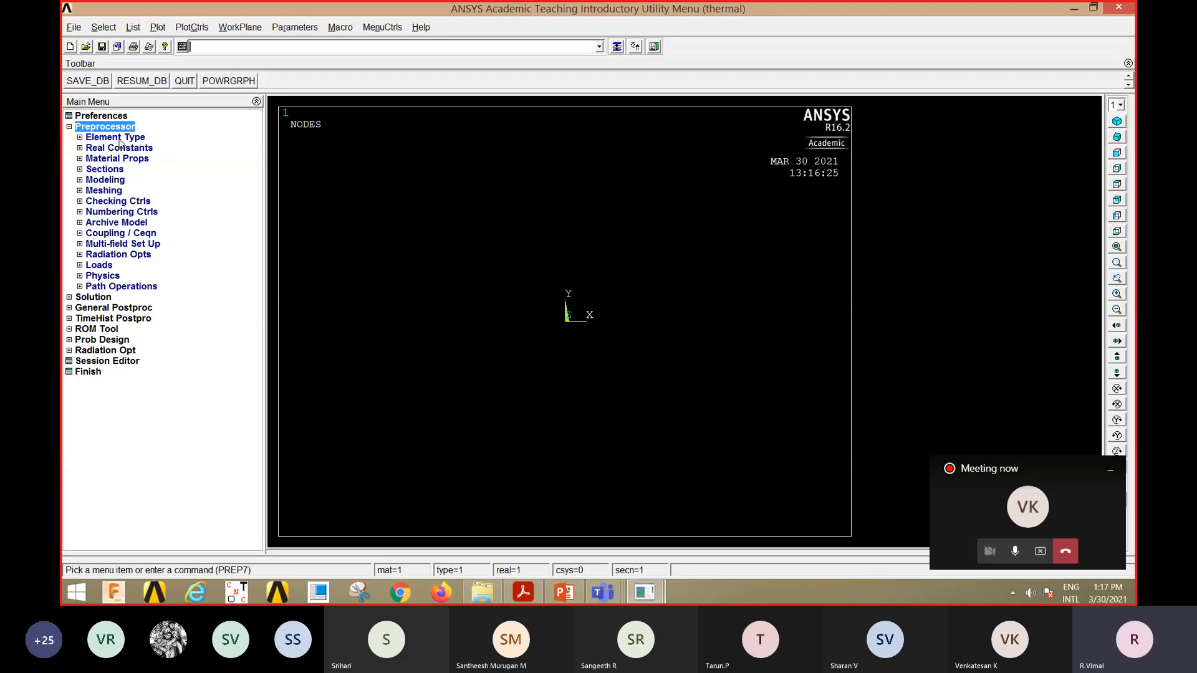
left_click(120, 140)
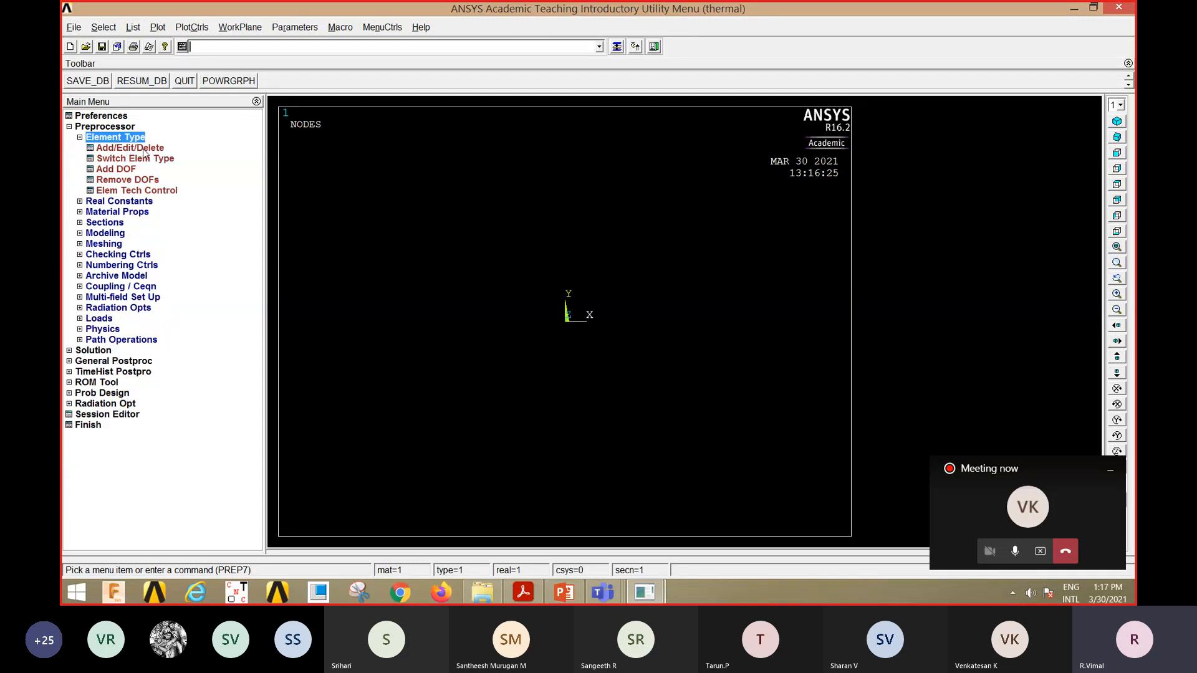
left_click(136, 149)
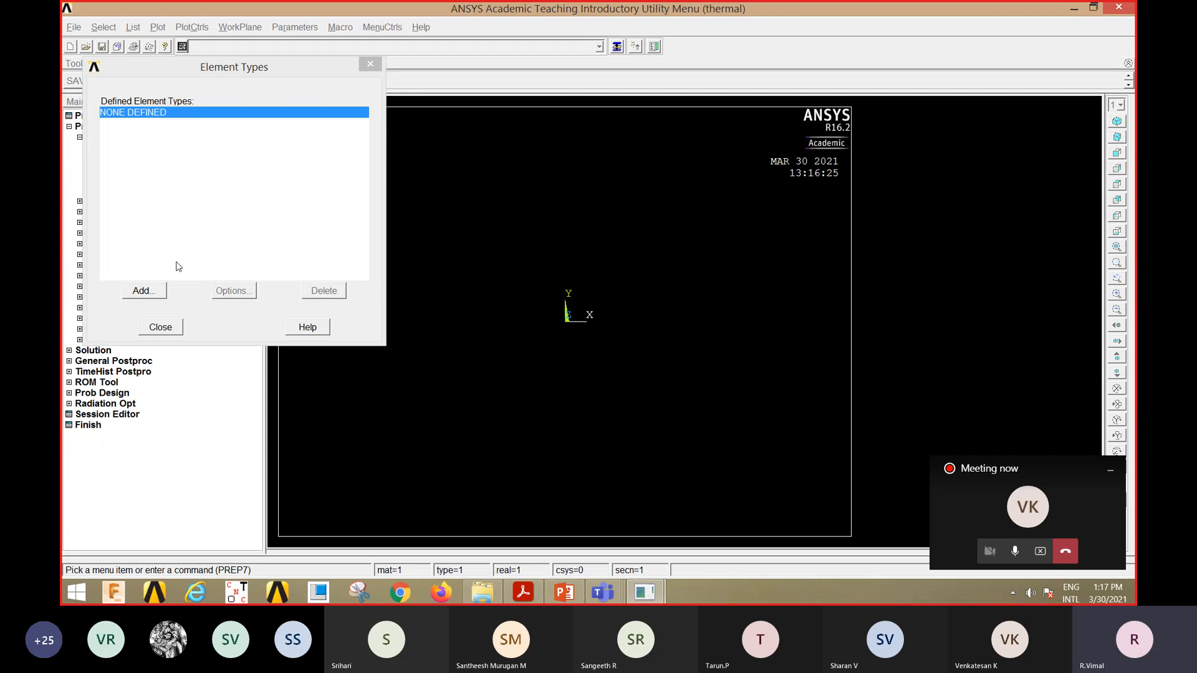
left_click(147, 293)
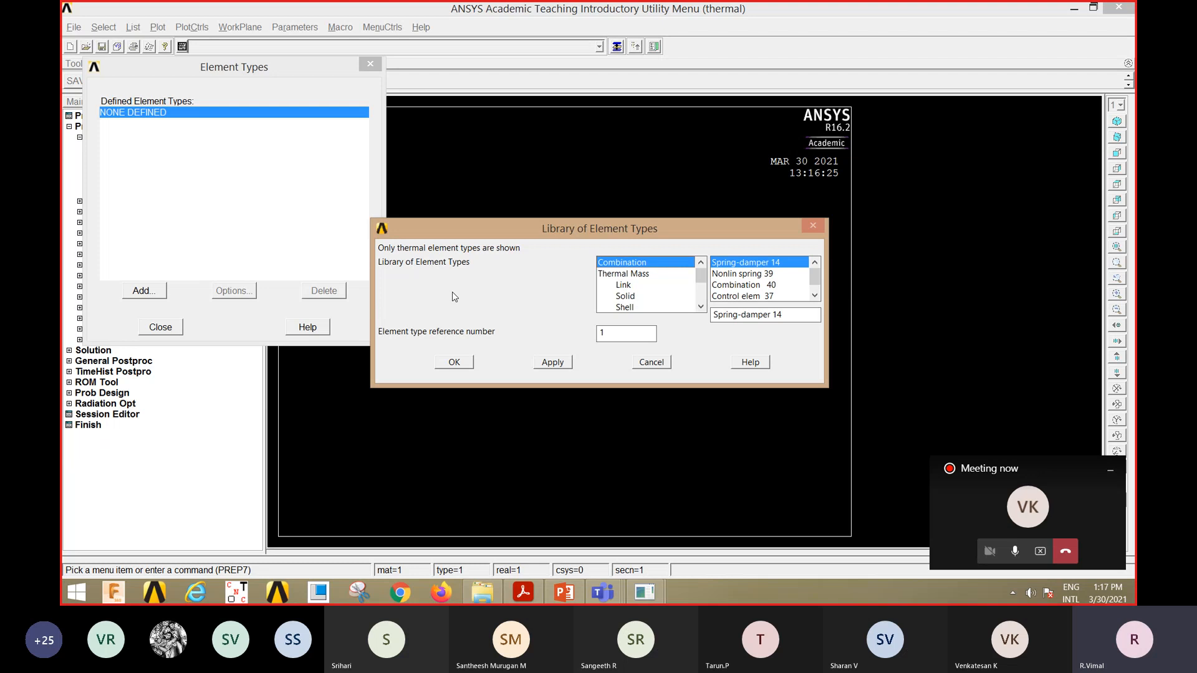
left_click(626, 297)
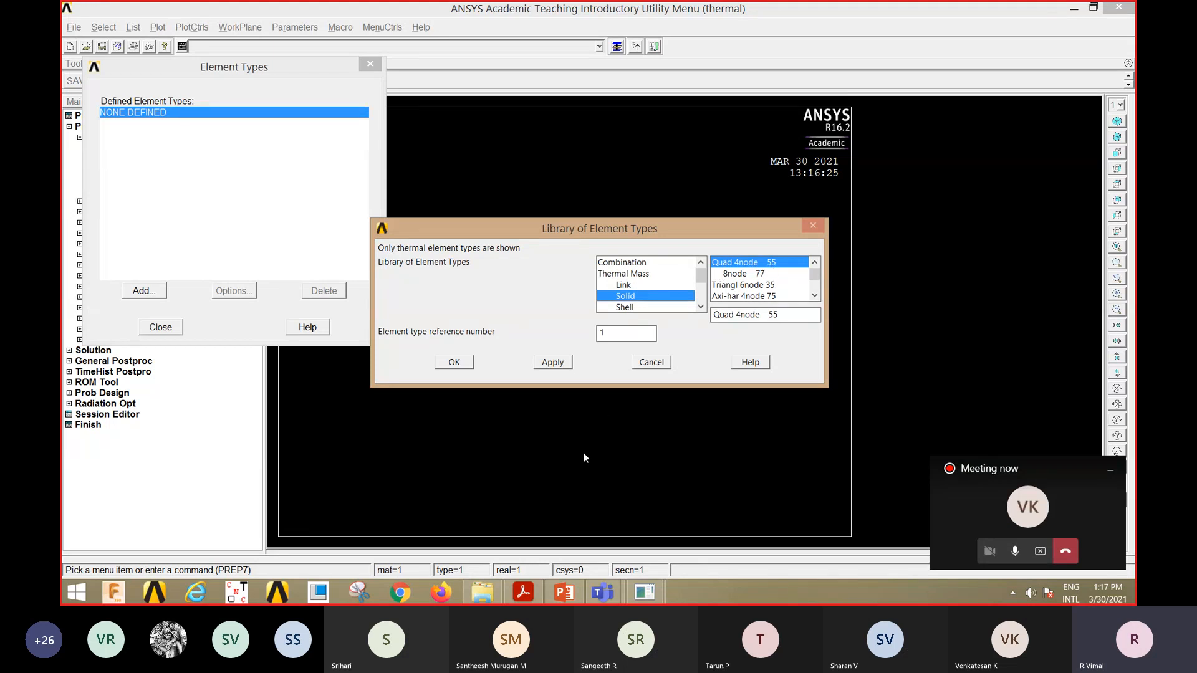
left_click(465, 363)
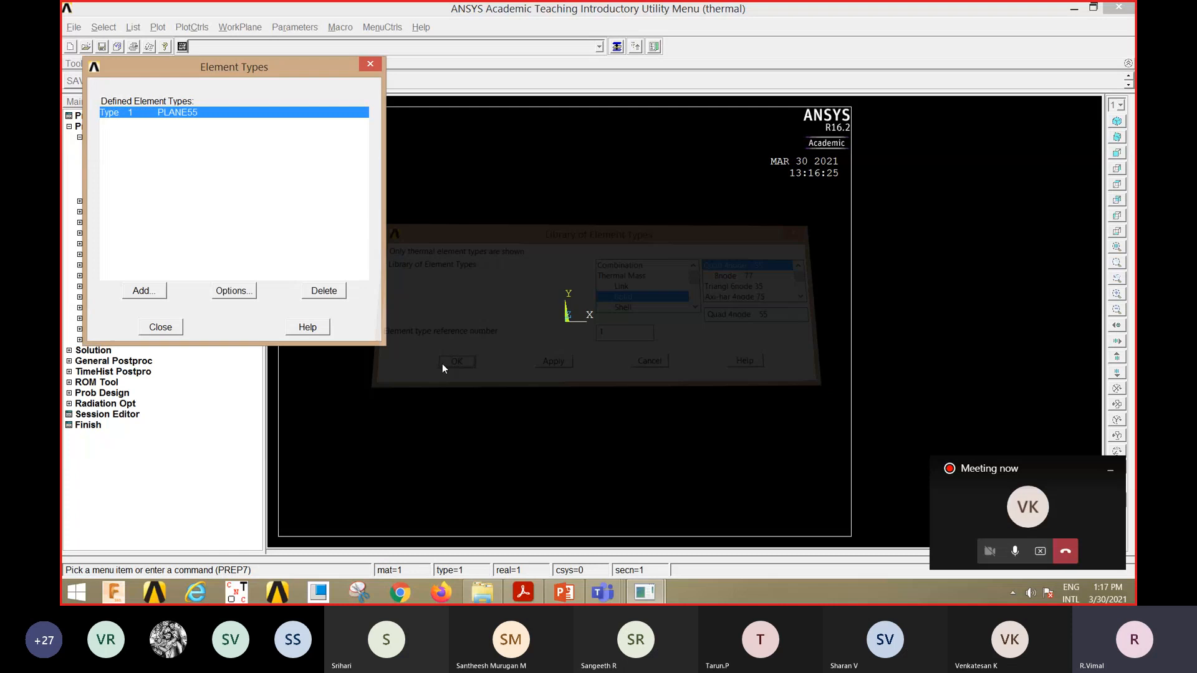
left_click(161, 327)
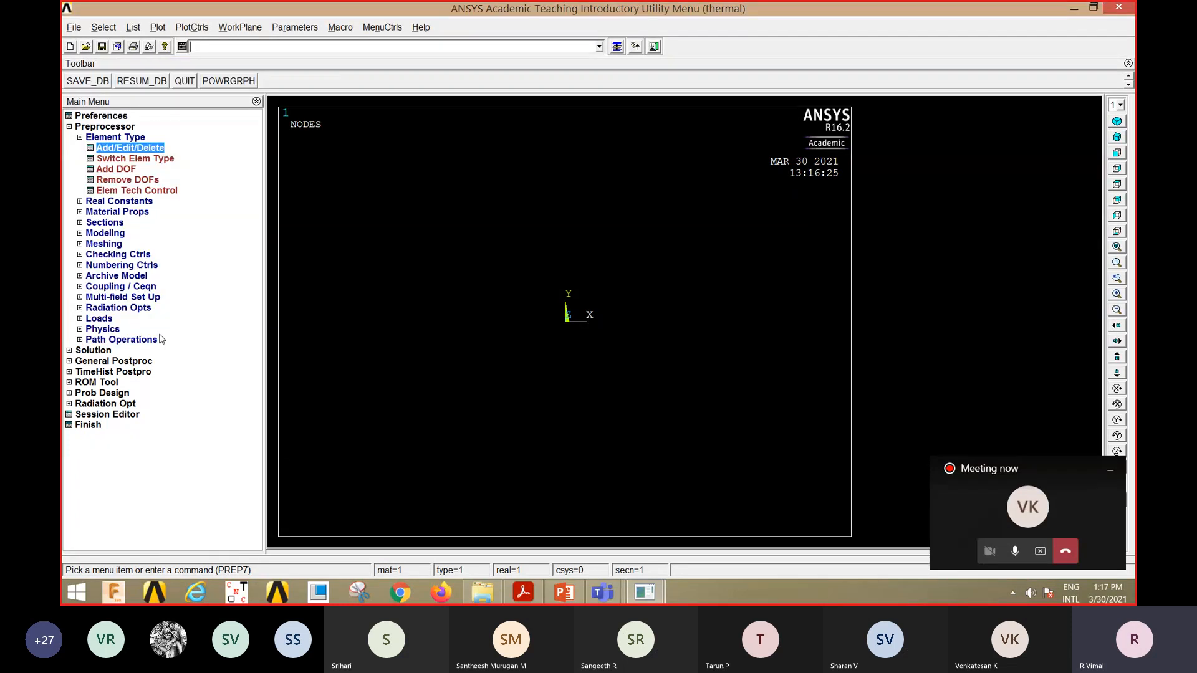
left_click(120, 140)
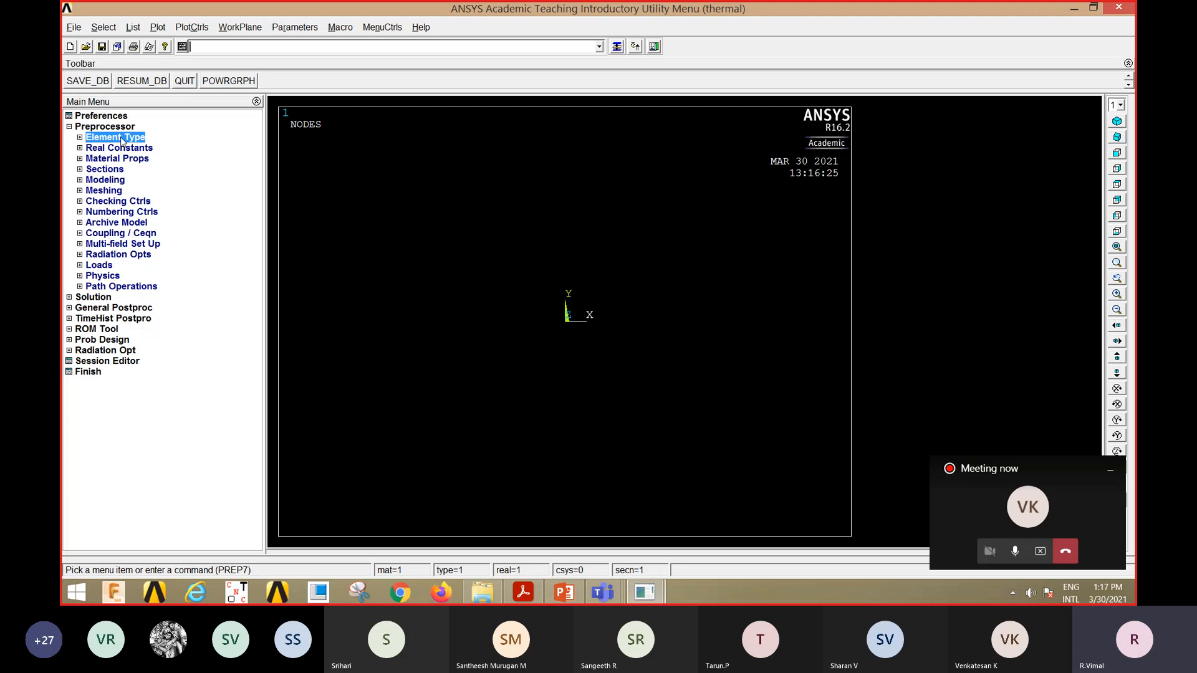
Define isotropic thermal conductivity for material model 1 with KXX set to 10.
left_click(118, 161)
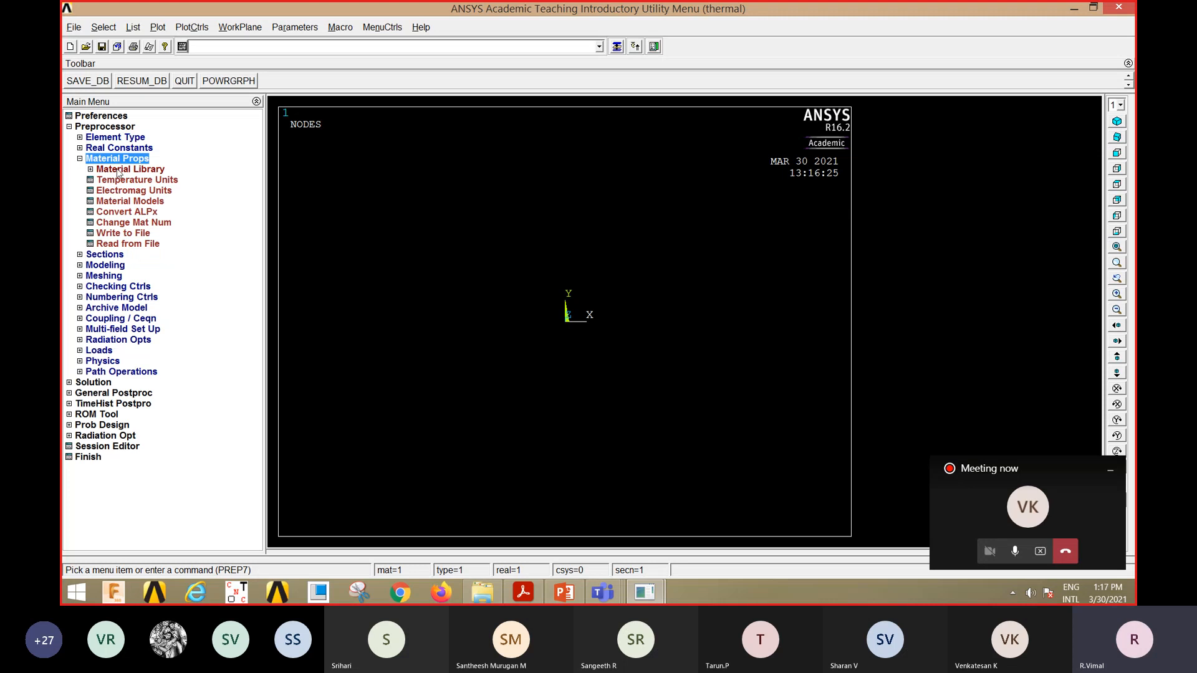
double_click(138, 202)
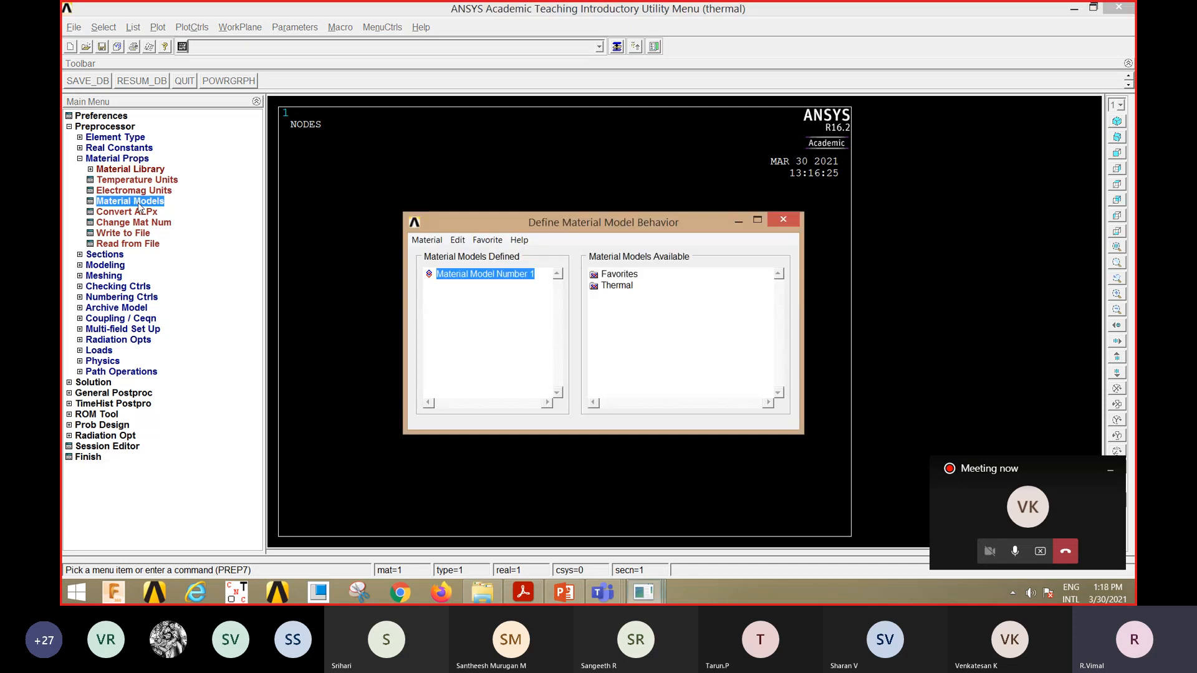
double_click(609, 288)
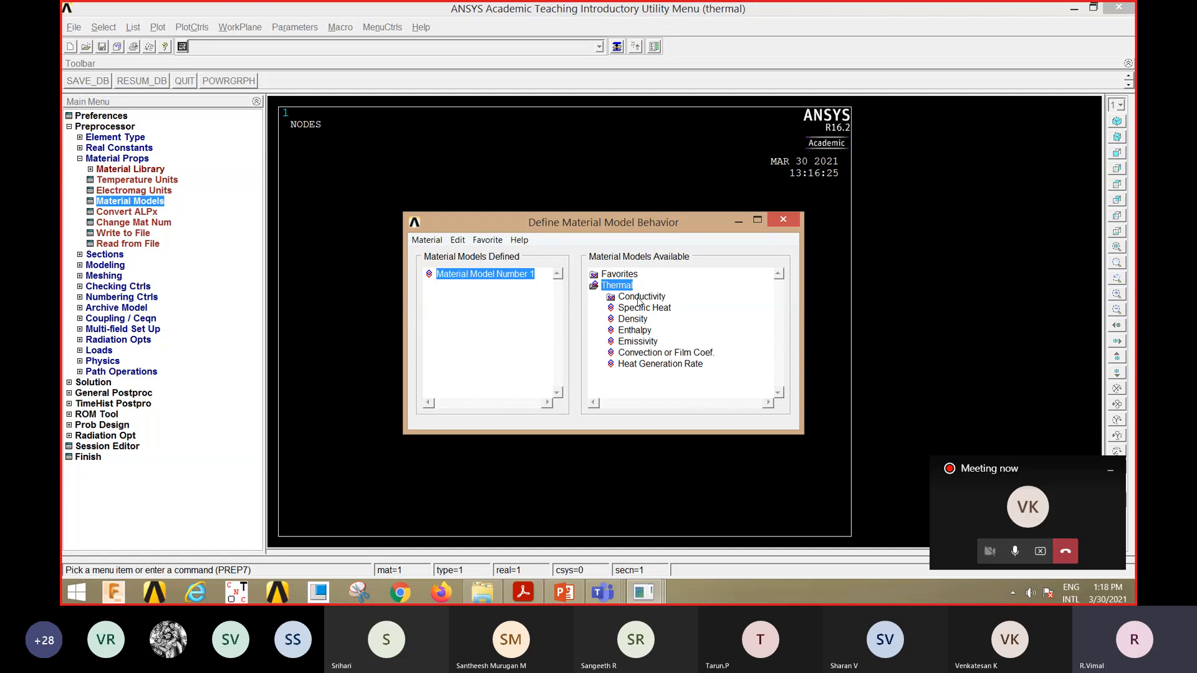
double_click(635, 298)
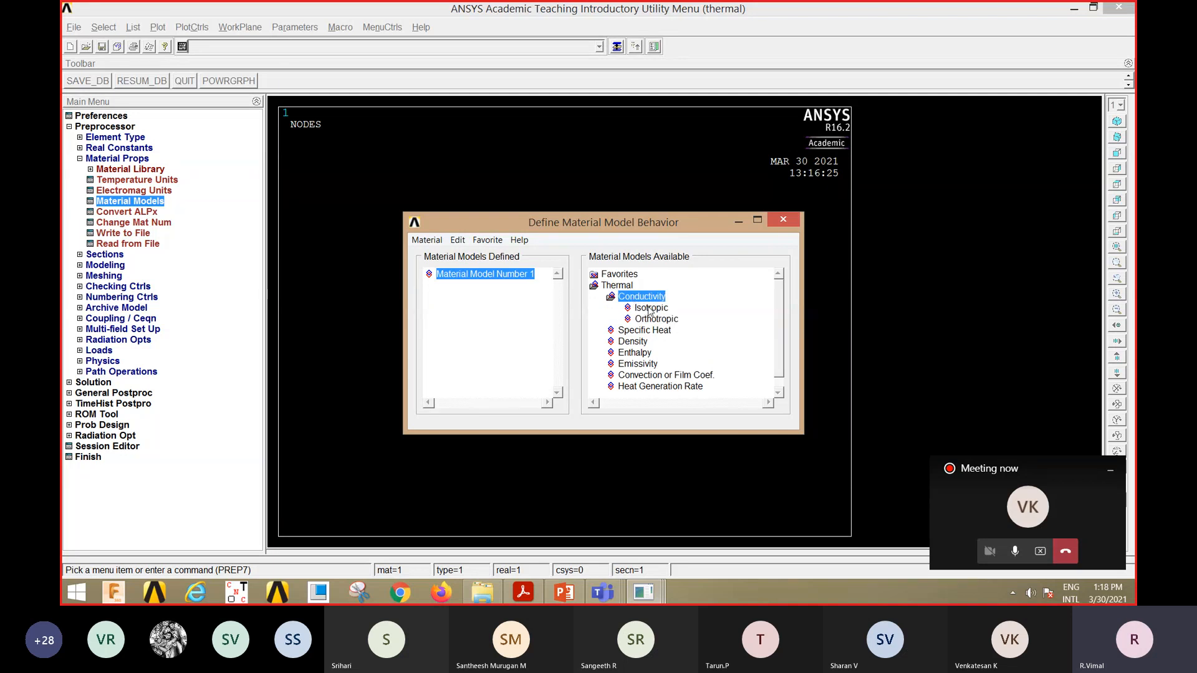
double_click(649, 309)
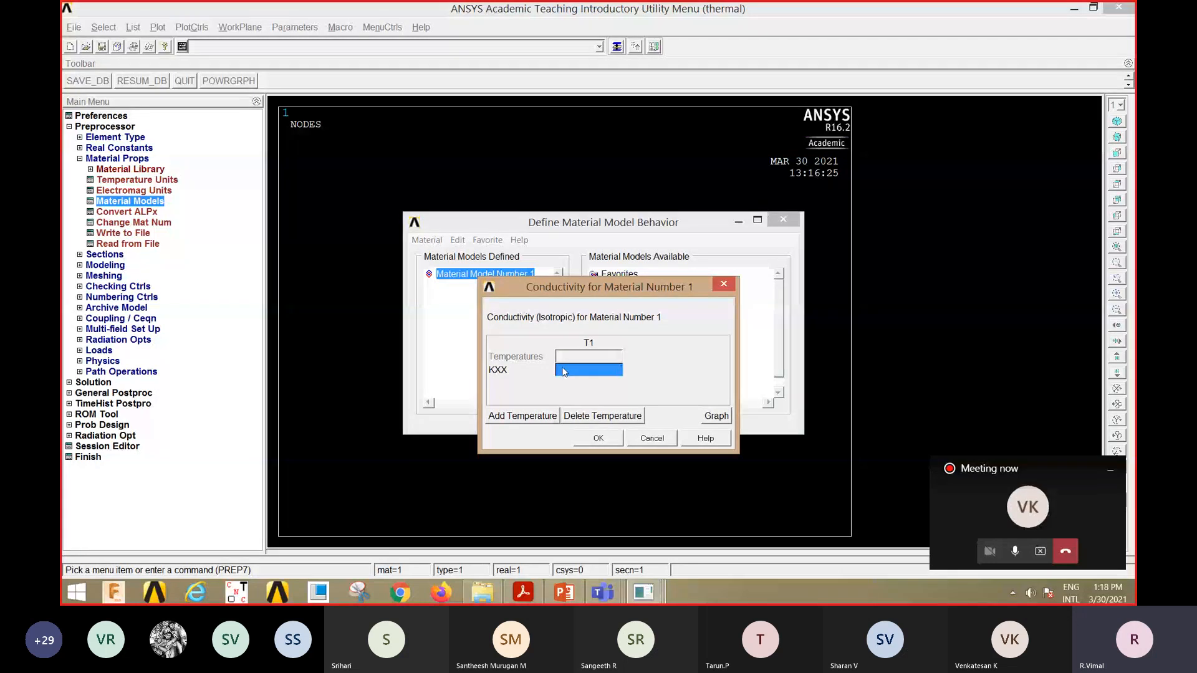
type("10")
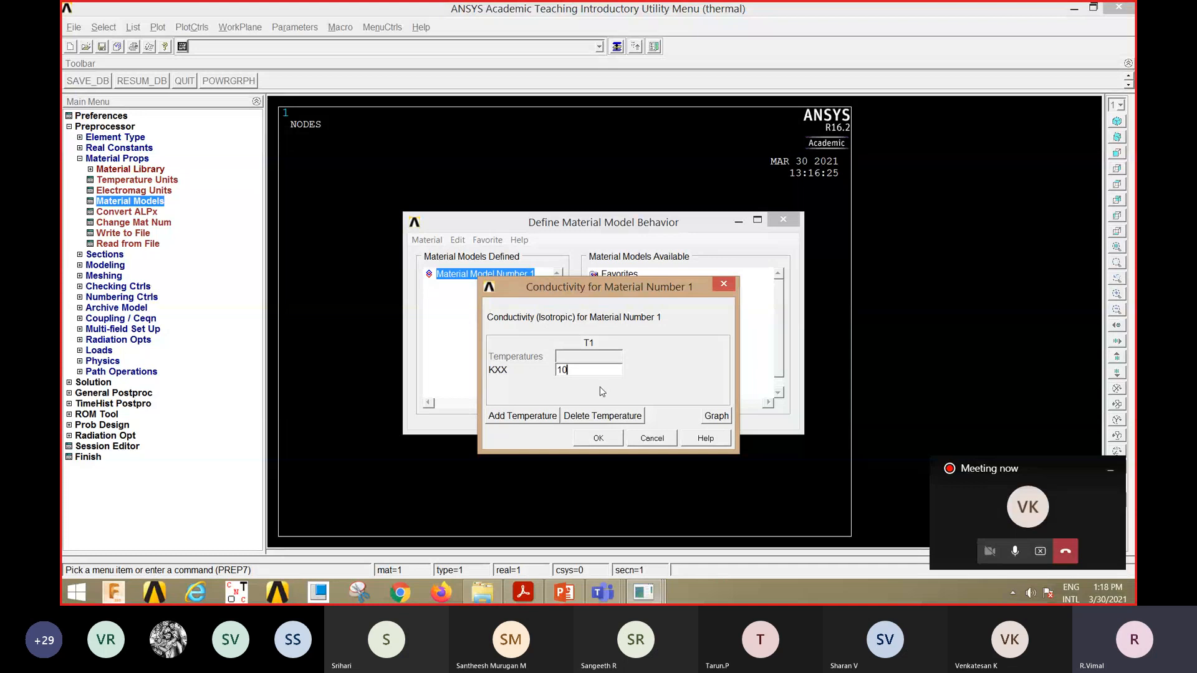
left_click(598, 437)
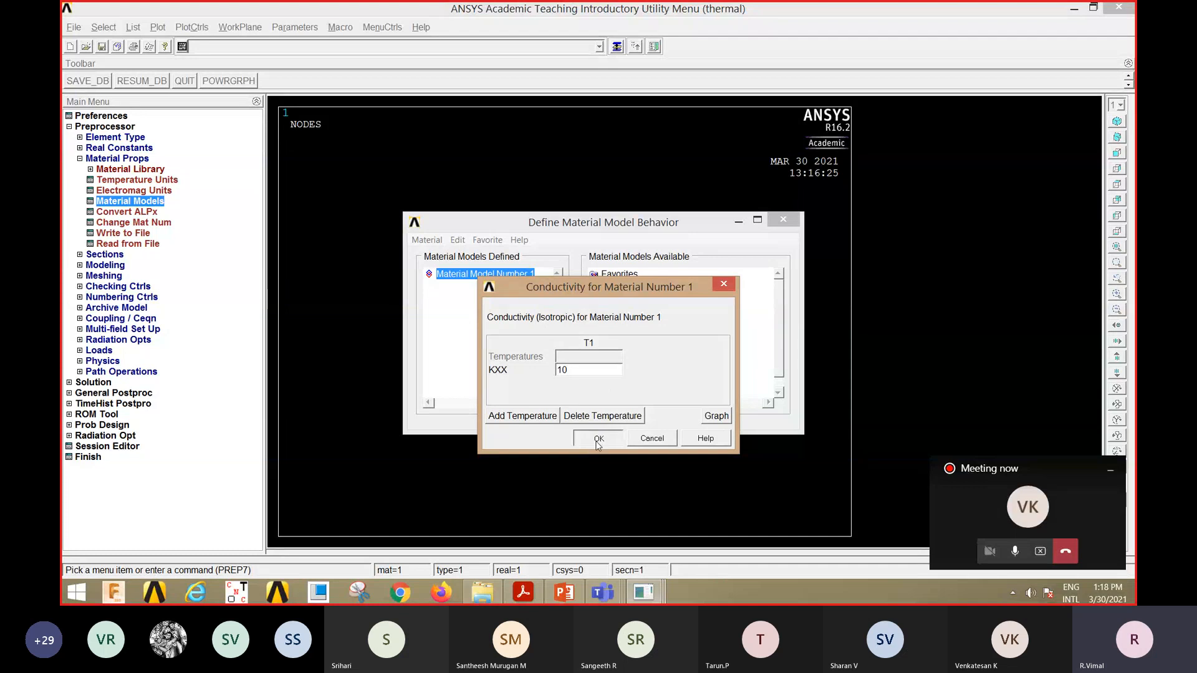
left_click(782, 221)
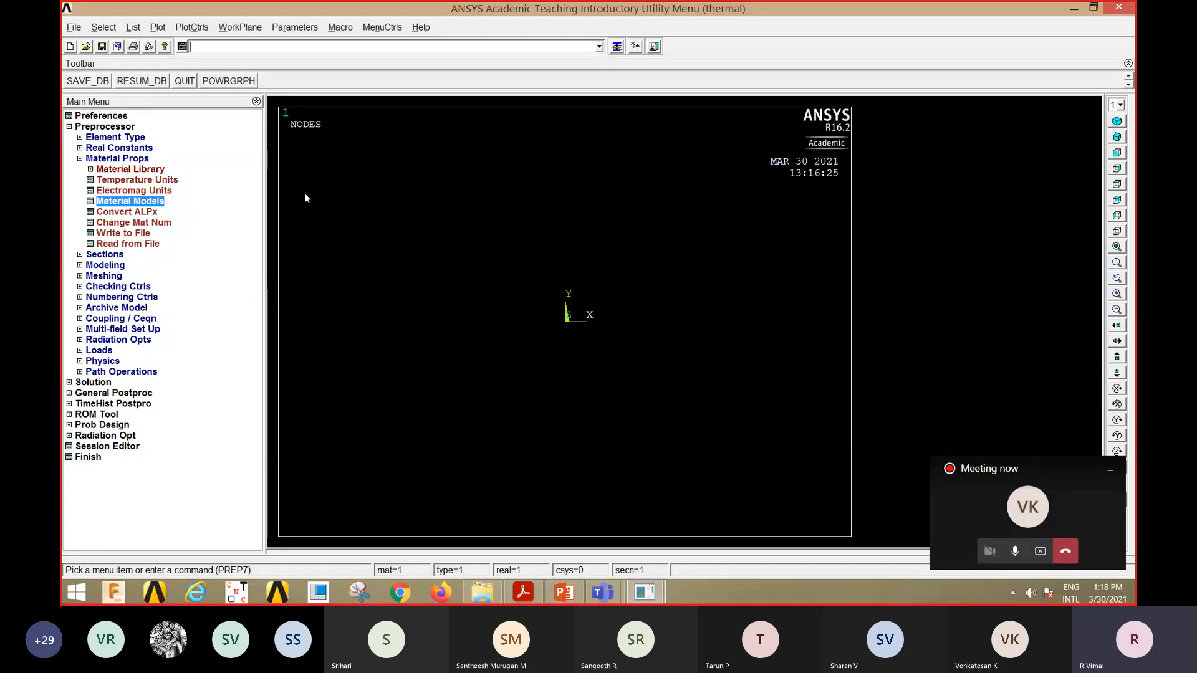
Create a square area by two corners, starting at working-plane coordinates 0, 0 with a width of 1.
left_click(106, 266)
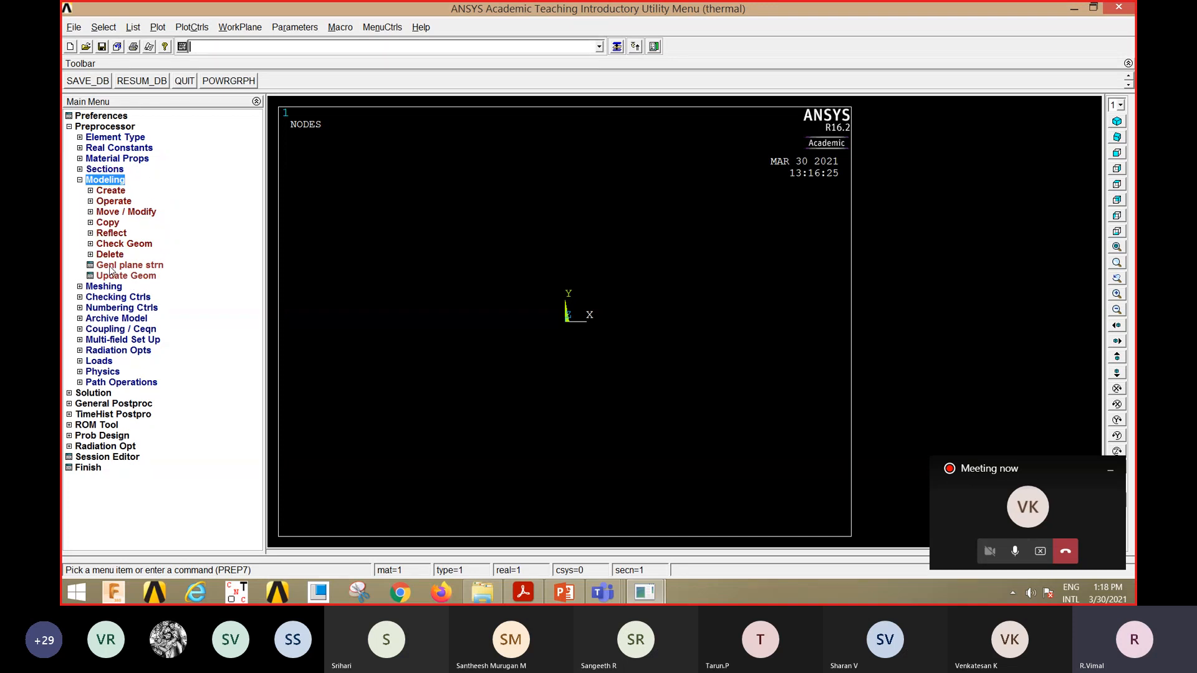
left_click(106, 191)
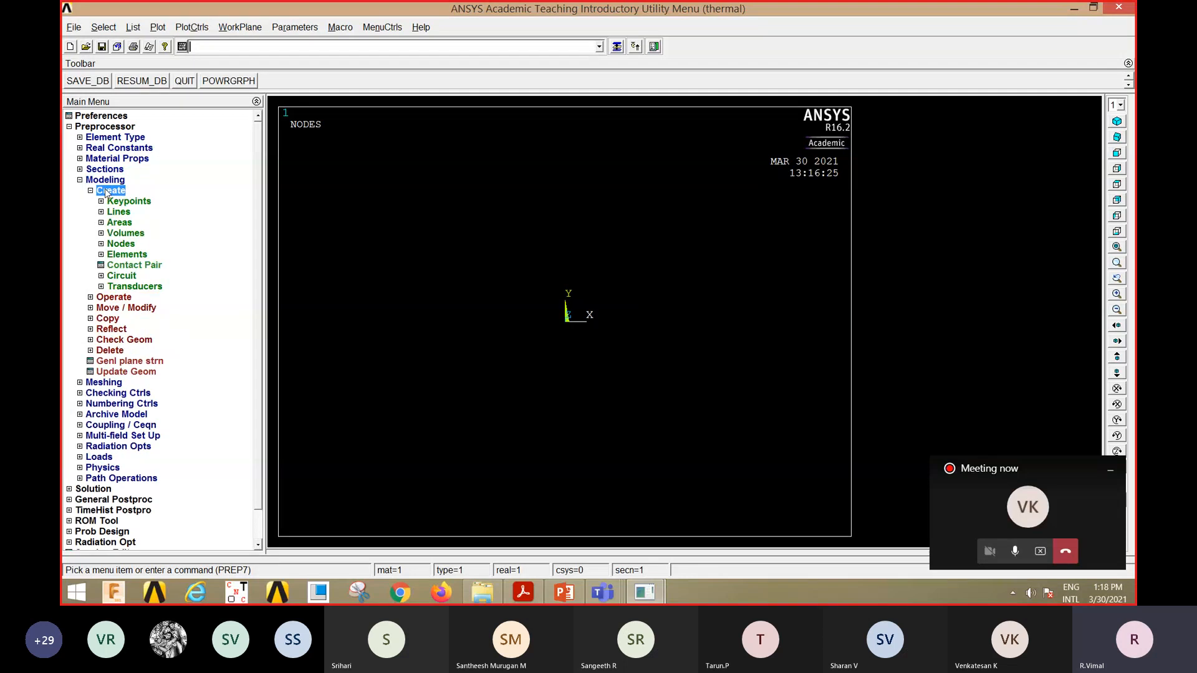
left_click(119, 222)
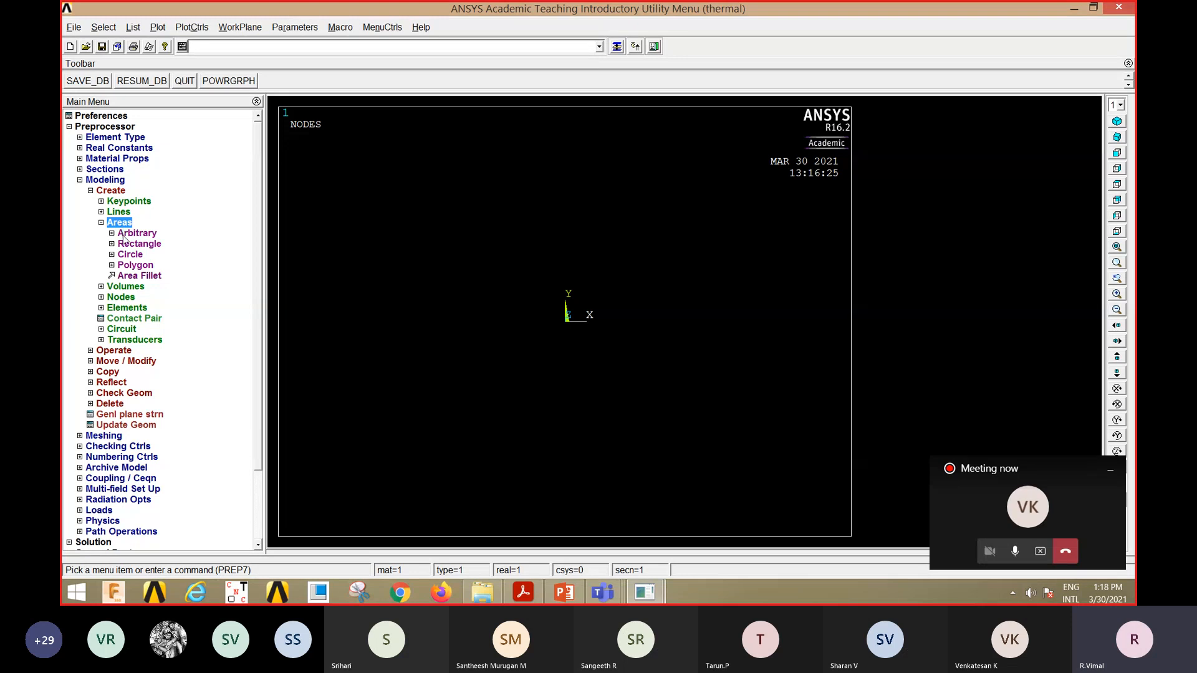
left_click(138, 244)
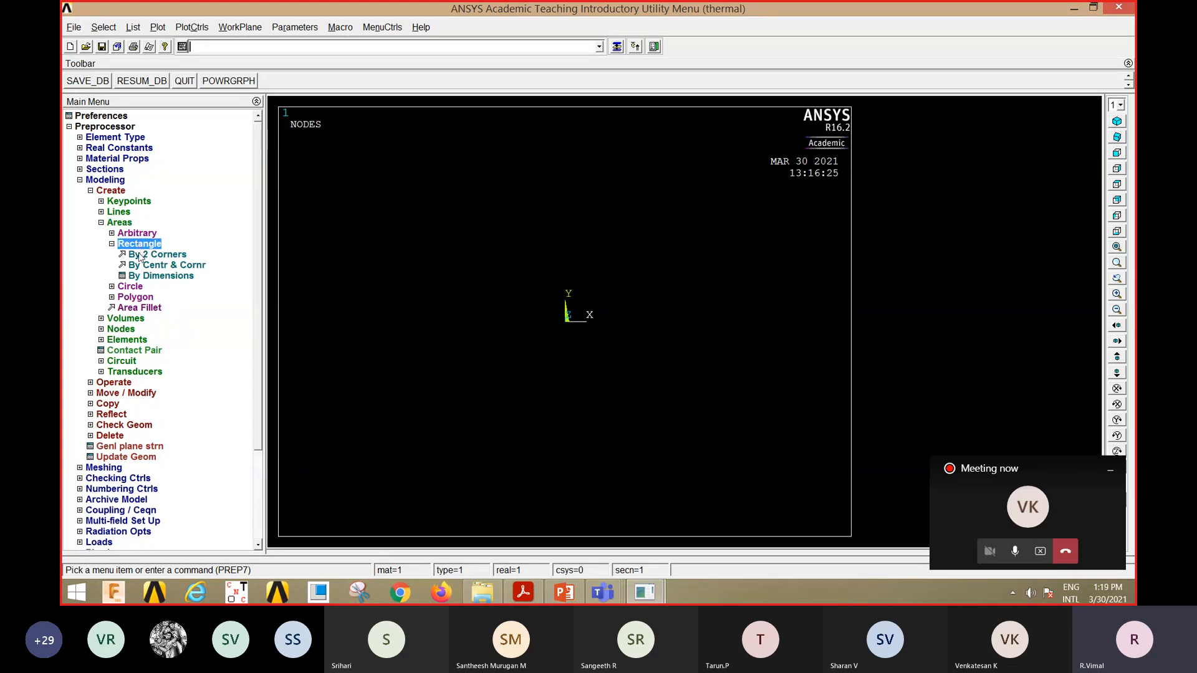
left_click(164, 257)
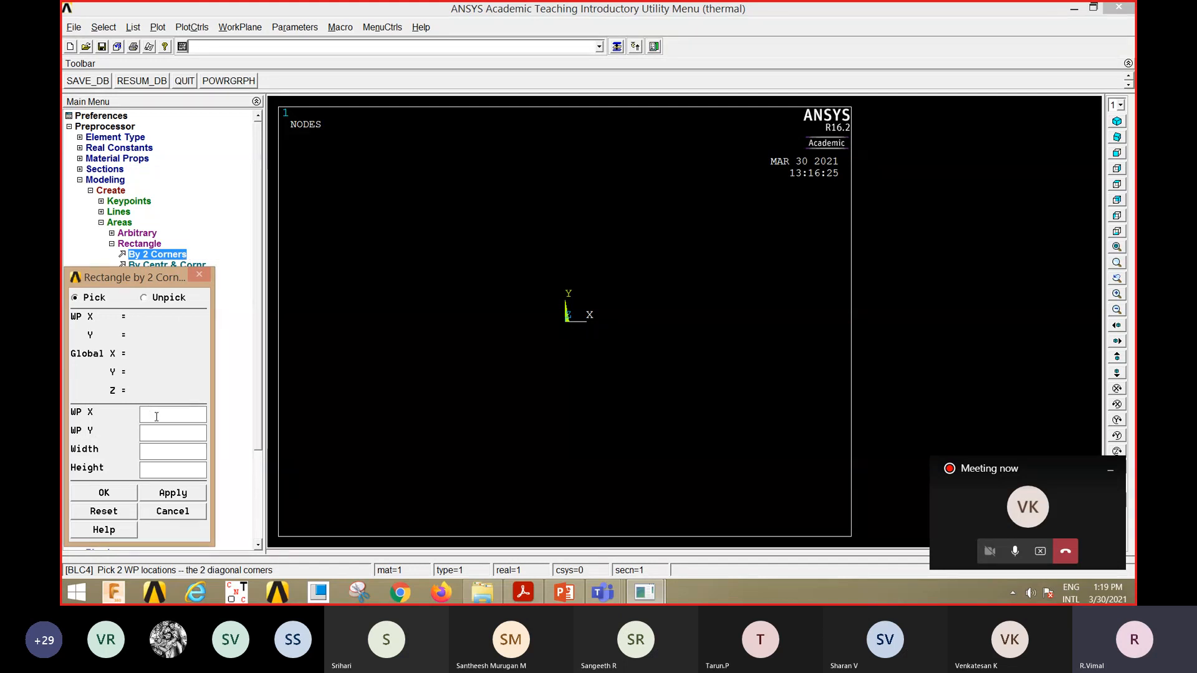
type("0")
left_click(163, 435)
type("0")
left_click(160, 453)
type("1")
left_click(173, 493)
left_click(127, 498)
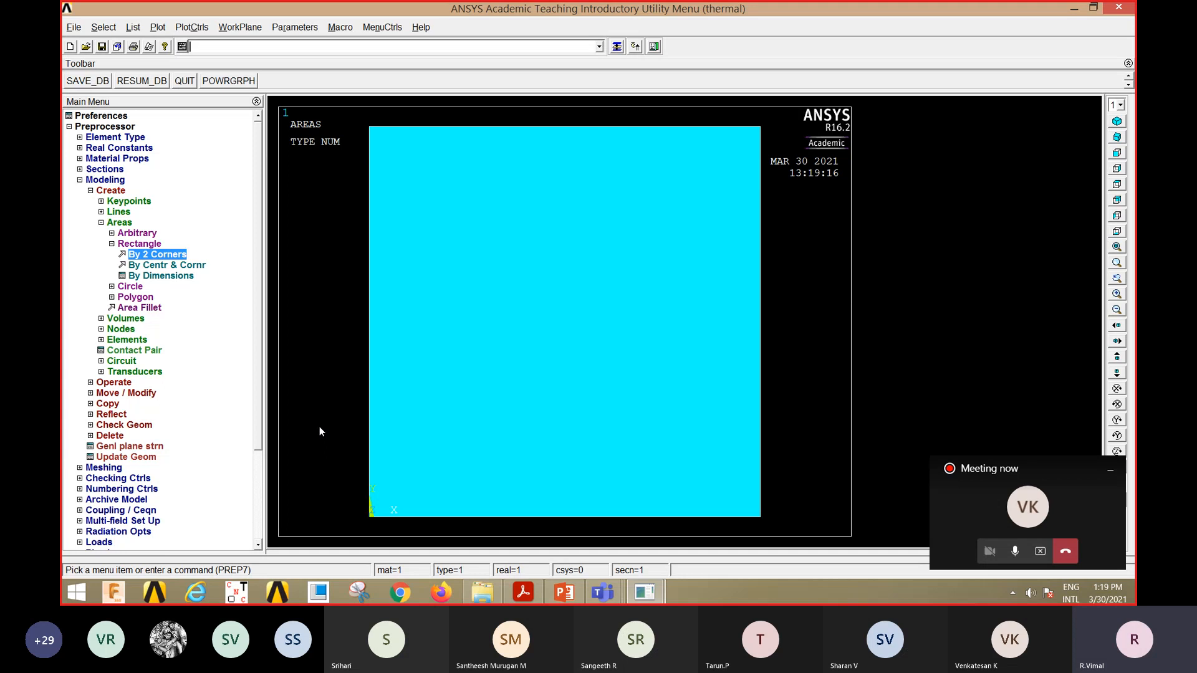
Enable Smart Size in the MeshTool and shift the element size five levels toward Fine.
left_click(122, 182)
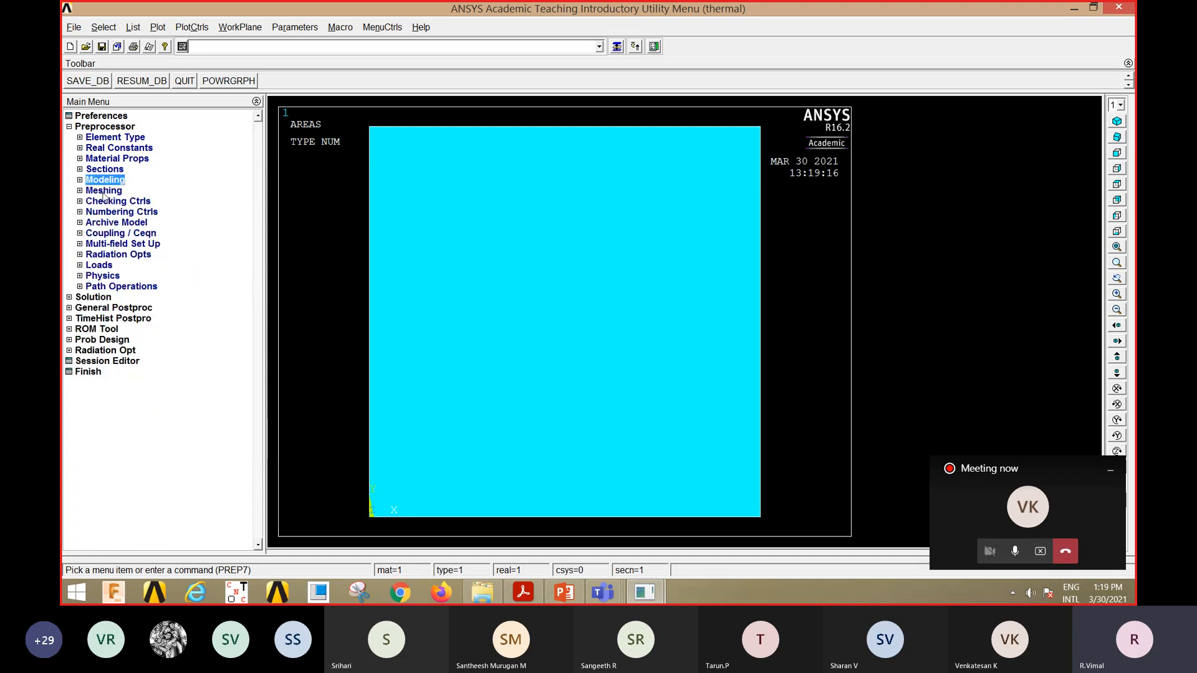
left_click(103, 194)
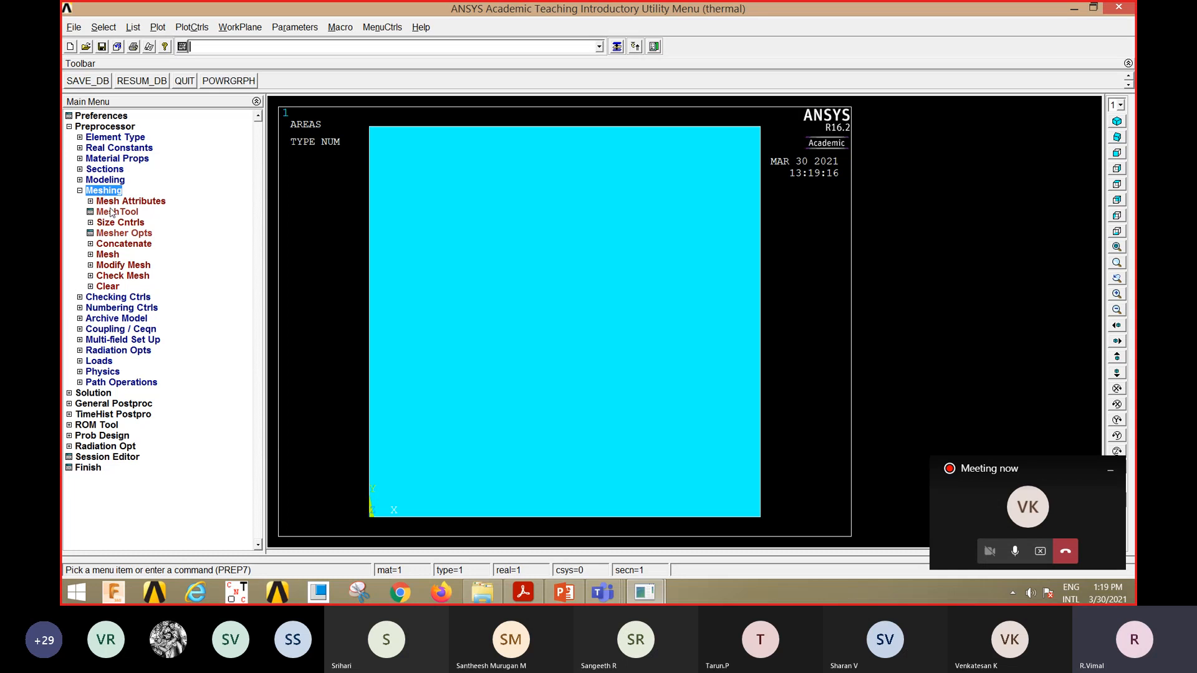
left_click(113, 212)
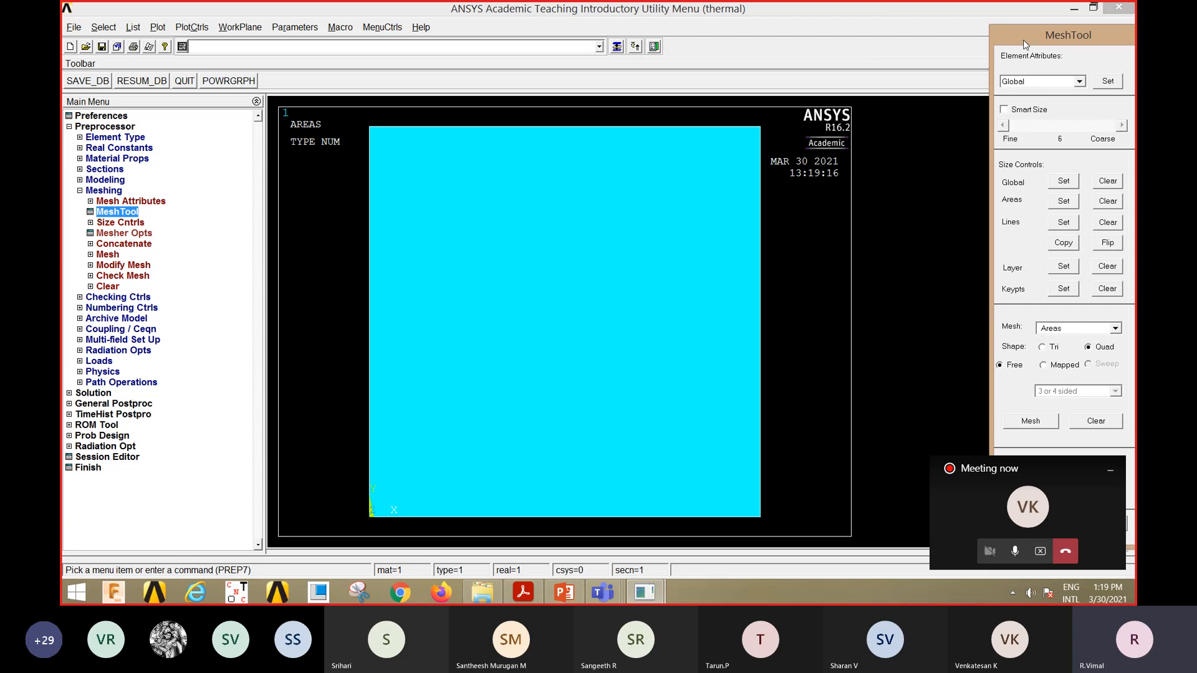
left_click_drag(1026, 37, 833, 49)
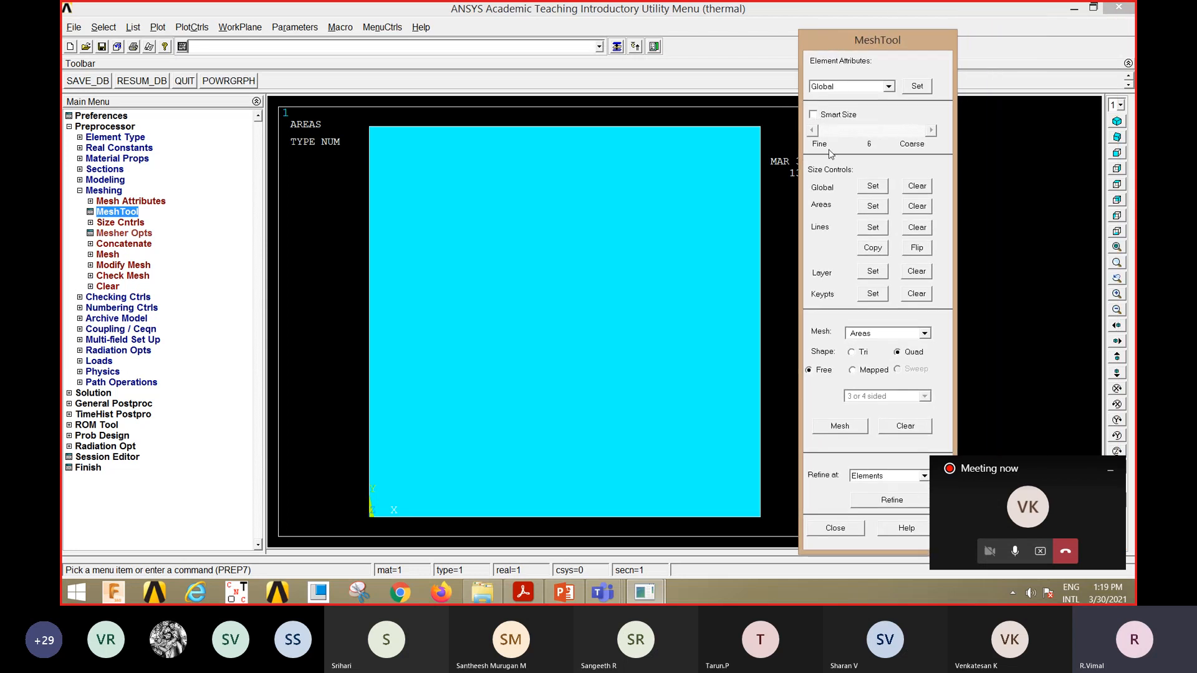
left_click(814, 116)
left_click(813, 130)
left_click(813, 130)
left_click(813, 130)
left_click(813, 130)
left_click(813, 130)
Mesh the square area with free quad elements.
left_click(840, 427)
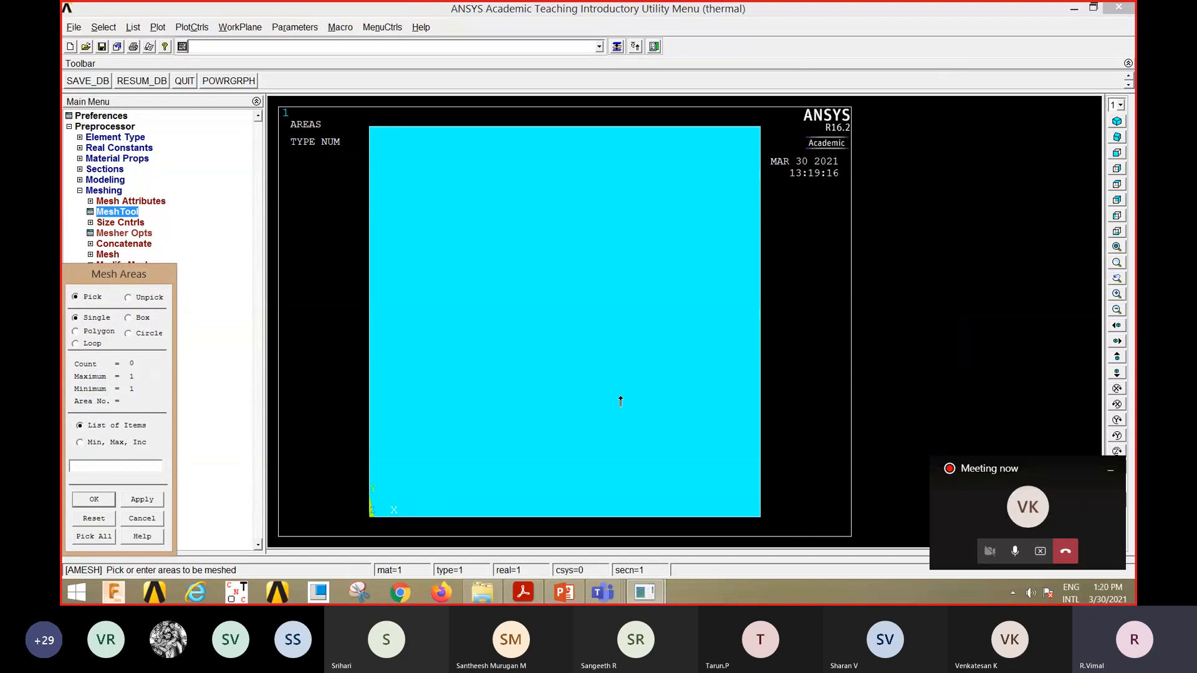
left_click(620, 401)
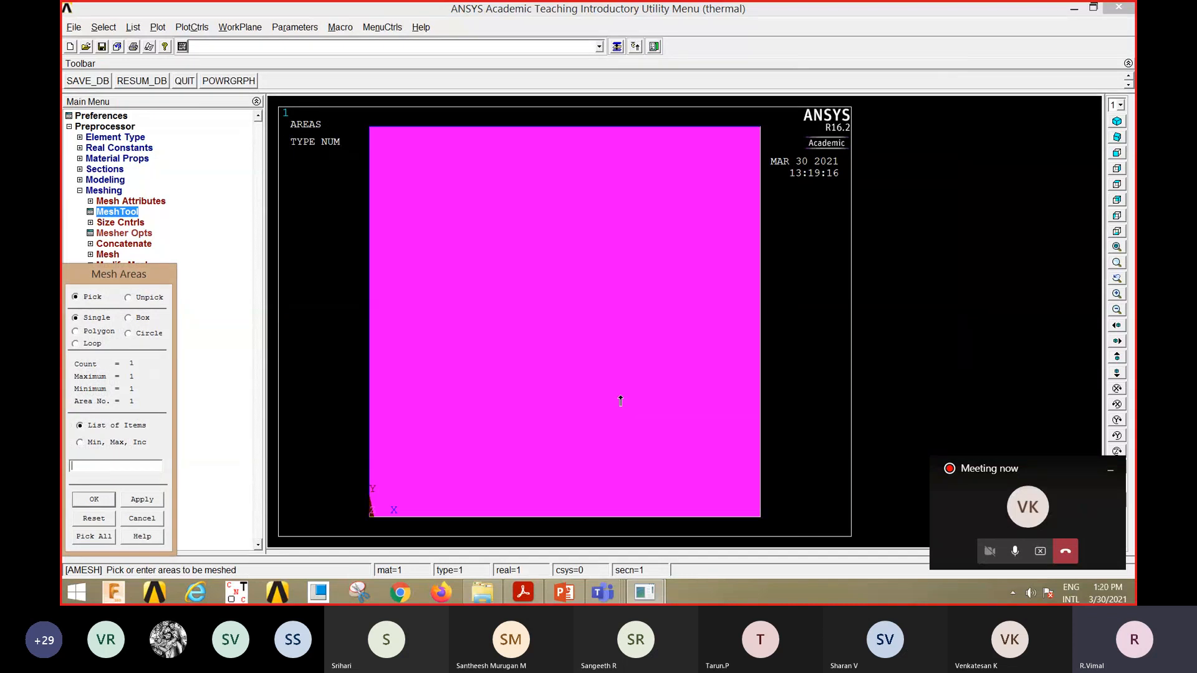
left_click(85, 502)
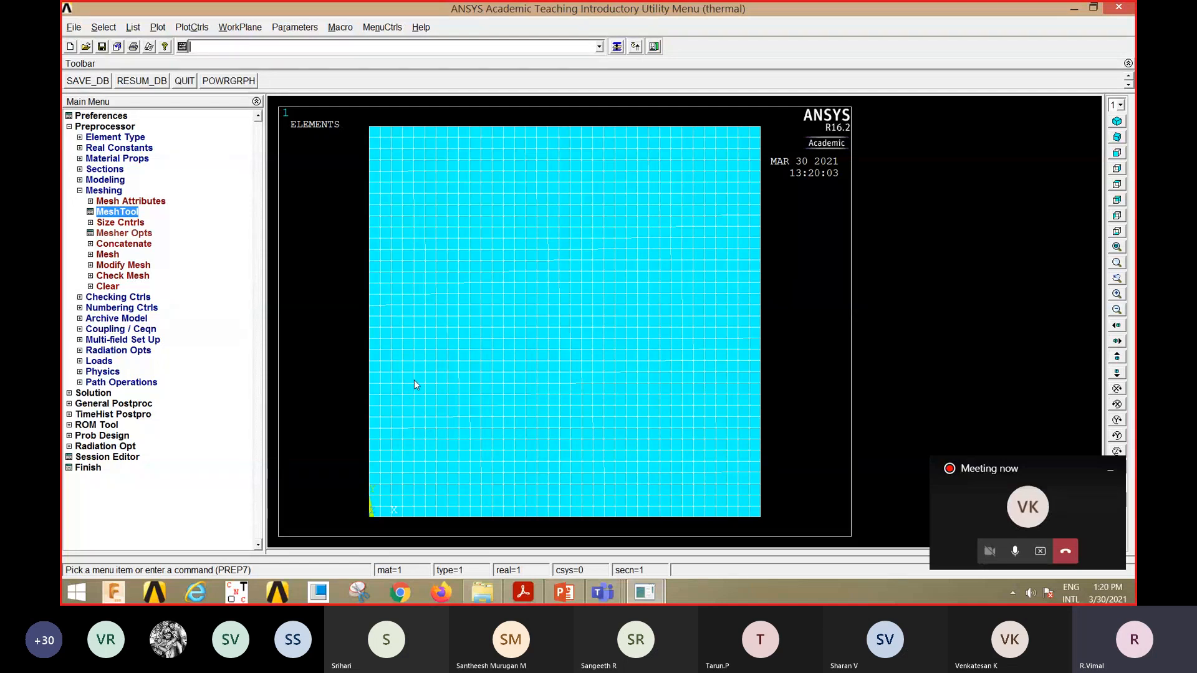
Apply a constant temperature (TEMP) of 500 to the left edge line of the meshed square.
left_click(97, 393)
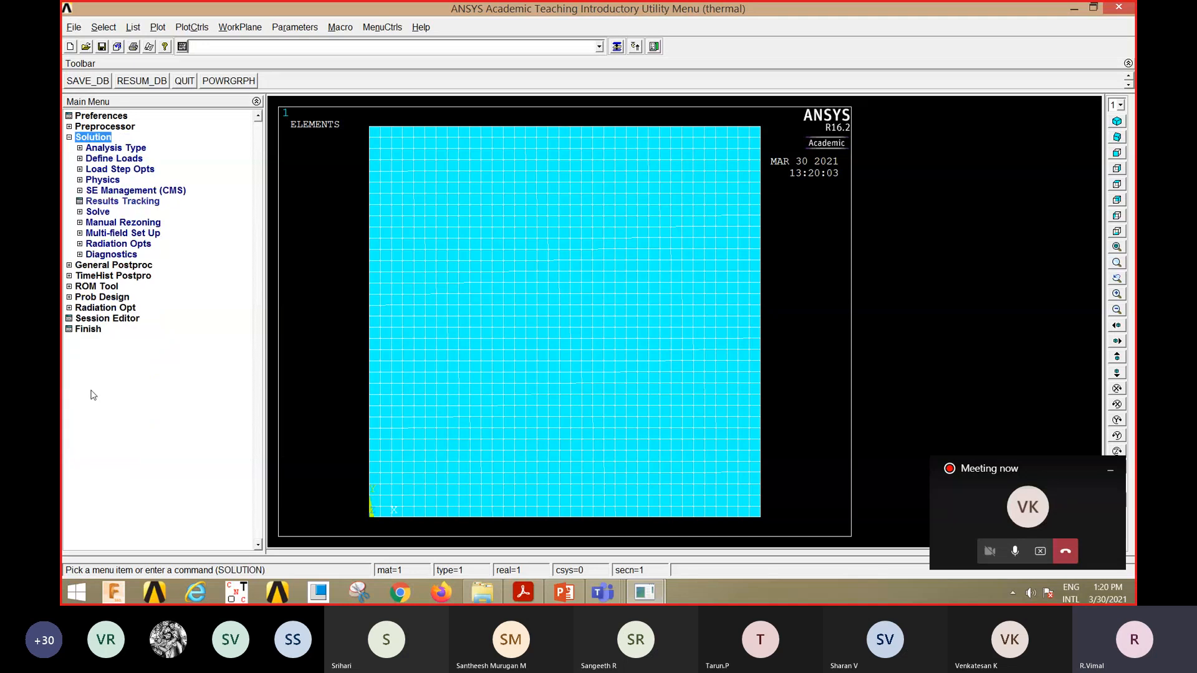
left_click(129, 160)
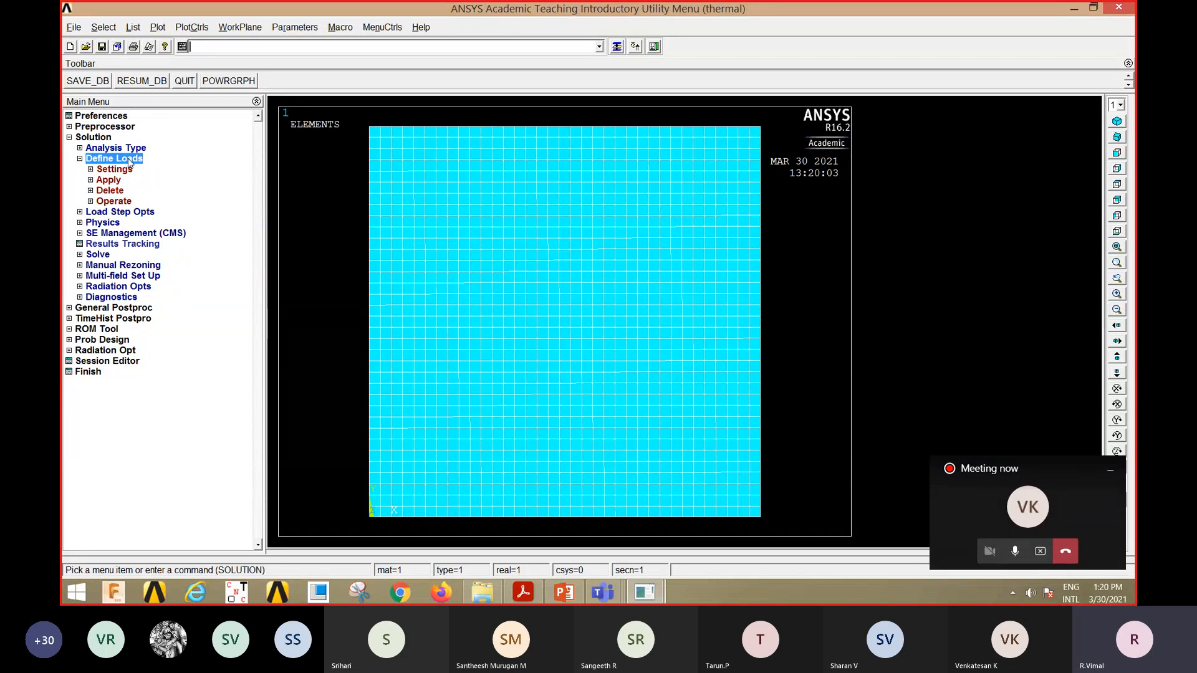
left_click(112, 180)
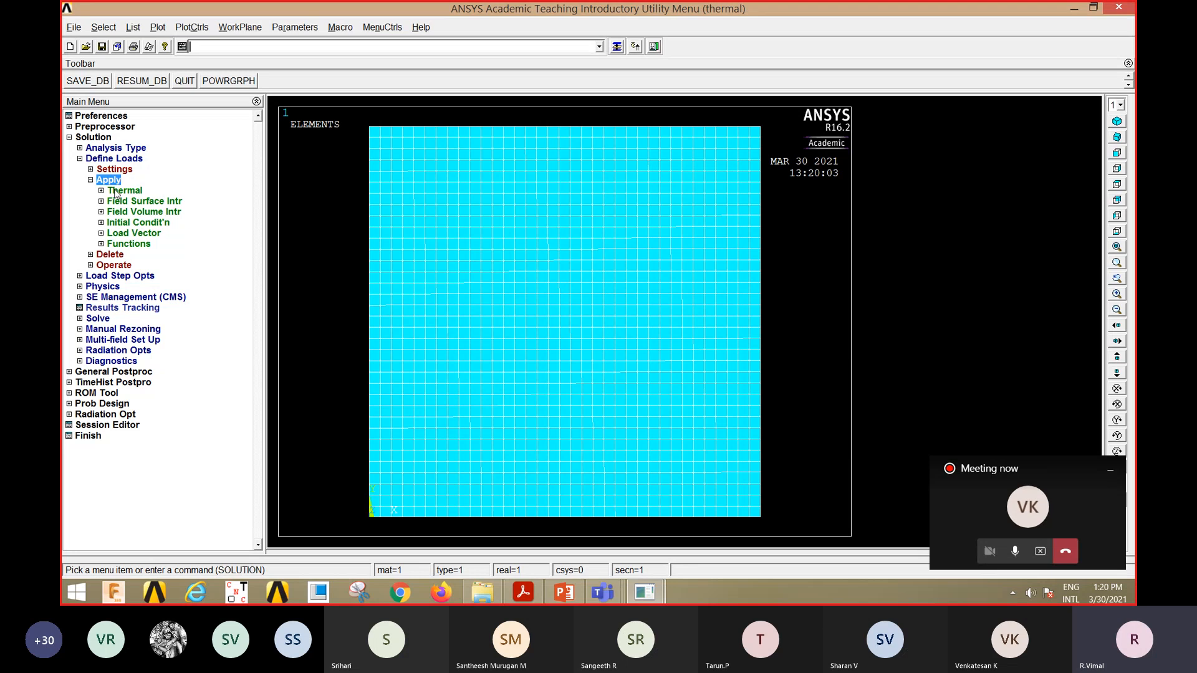
left_click(126, 192)
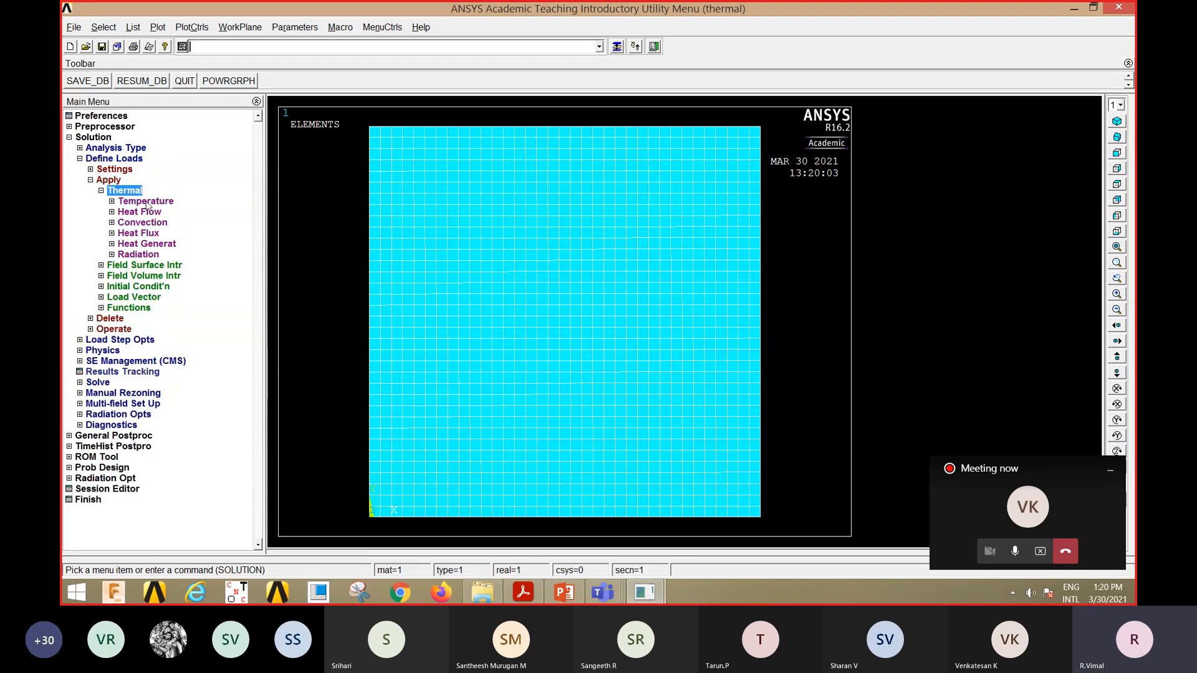
left_click(147, 203)
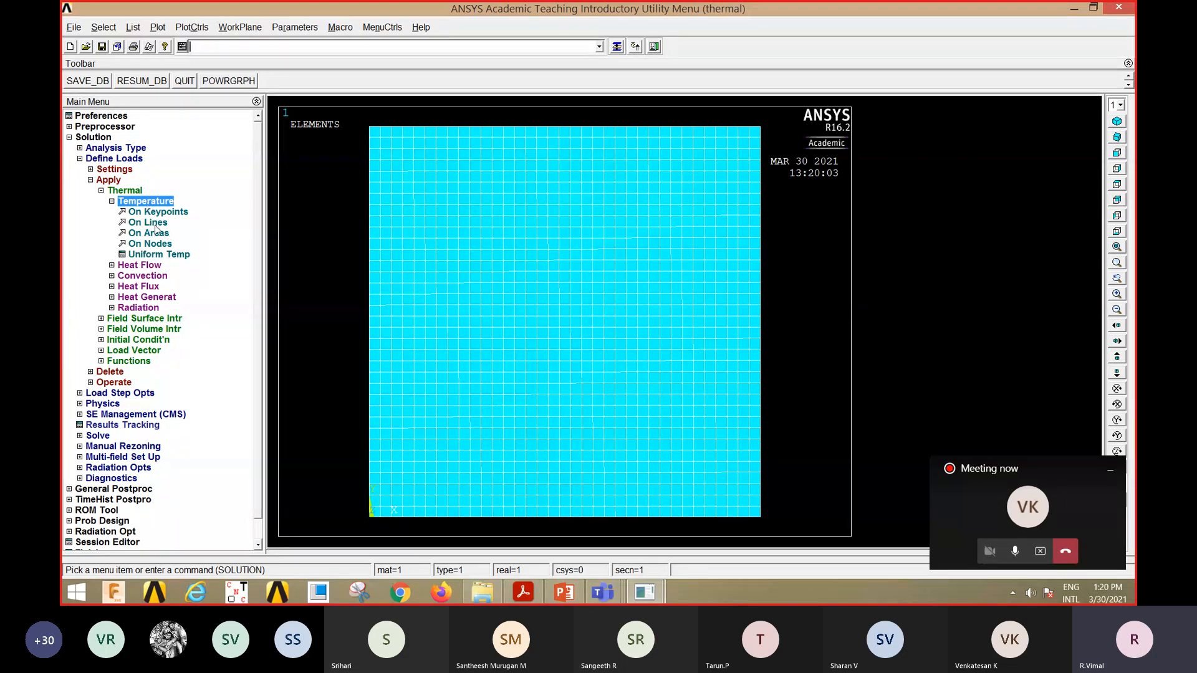
left_click(154, 225)
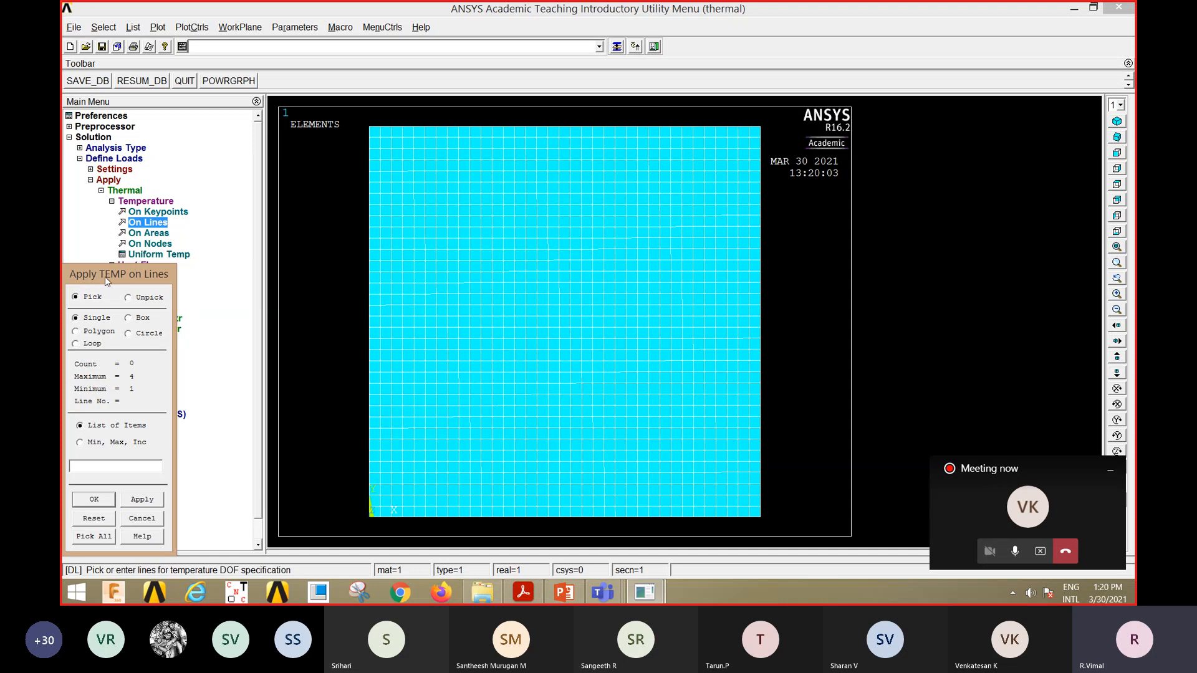
left_click(365, 312)
left_click(94, 499)
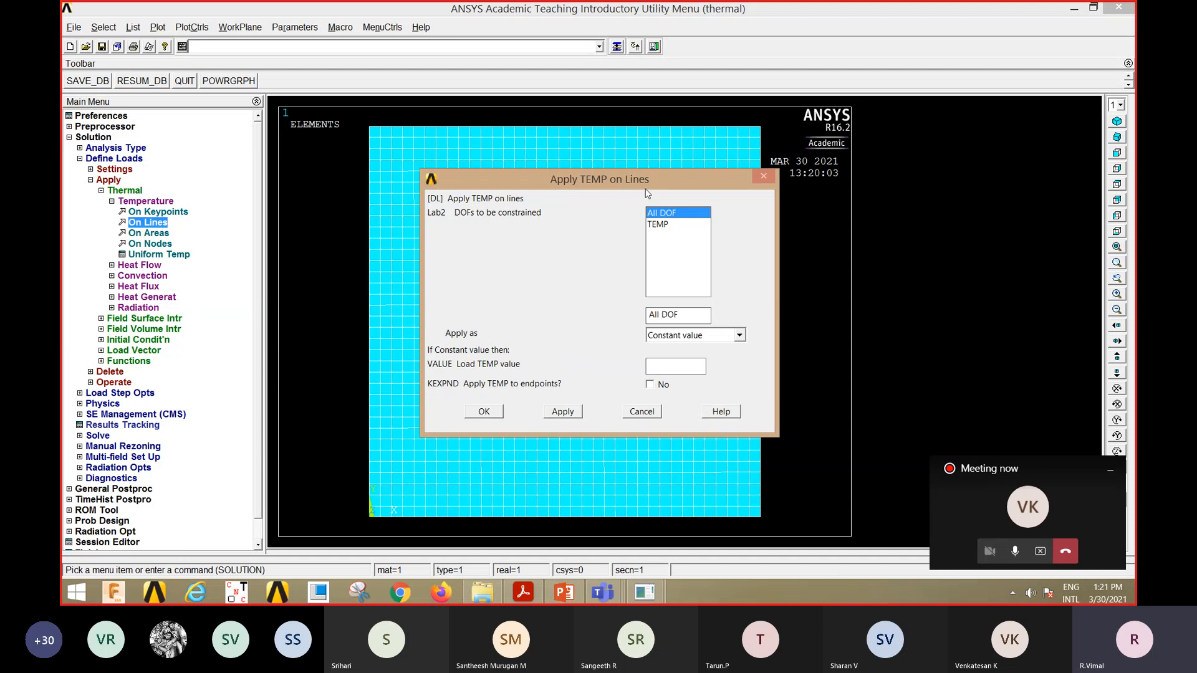
left_click(660, 226)
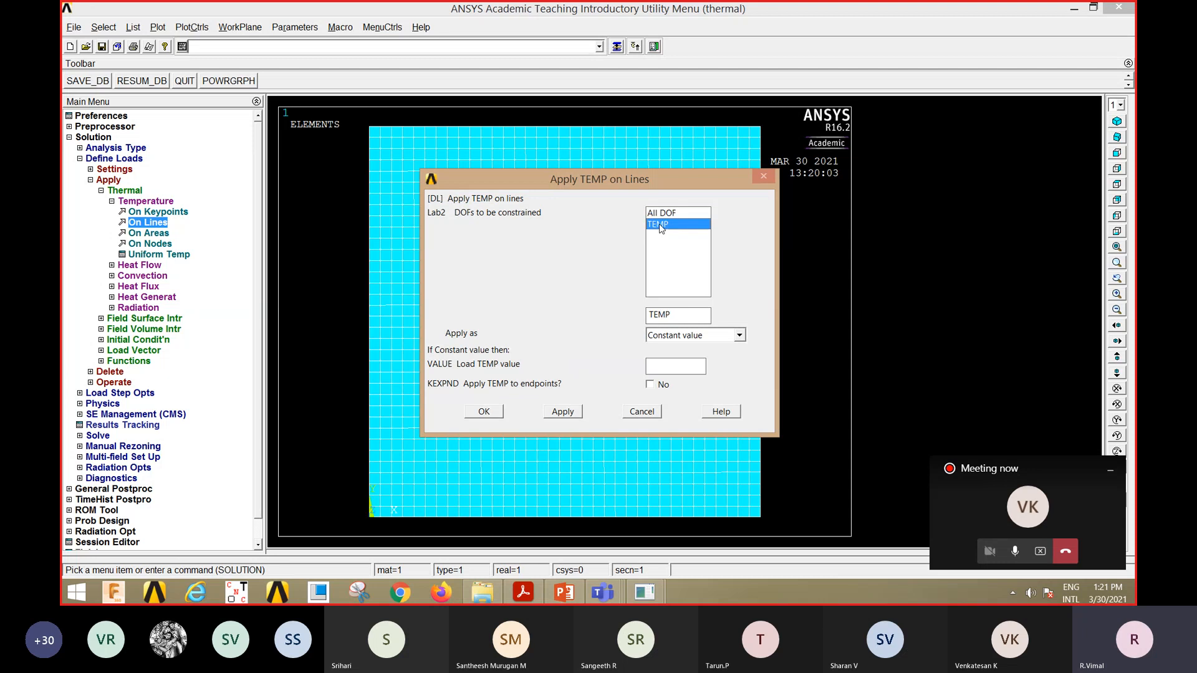
left_click(663, 364)
type("500")
left_click(569, 413)
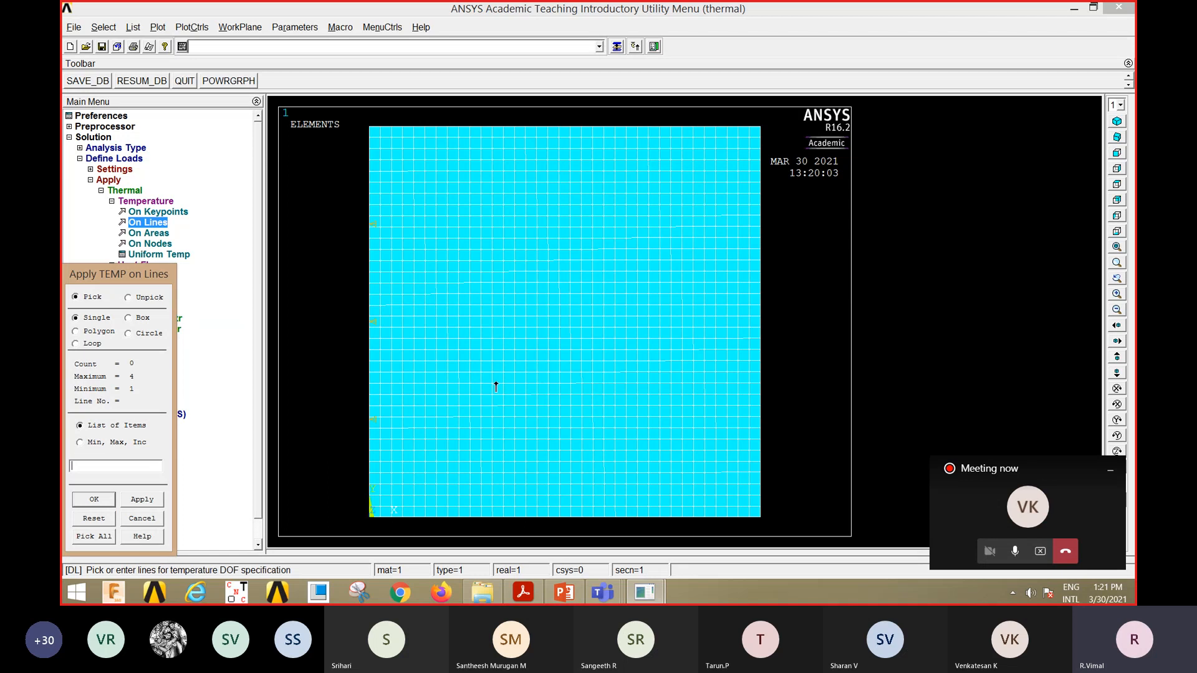
Apply a constant temperature (TEMP) of 100 to the right edge line of the square.
left_click(761, 365)
left_click(94, 500)
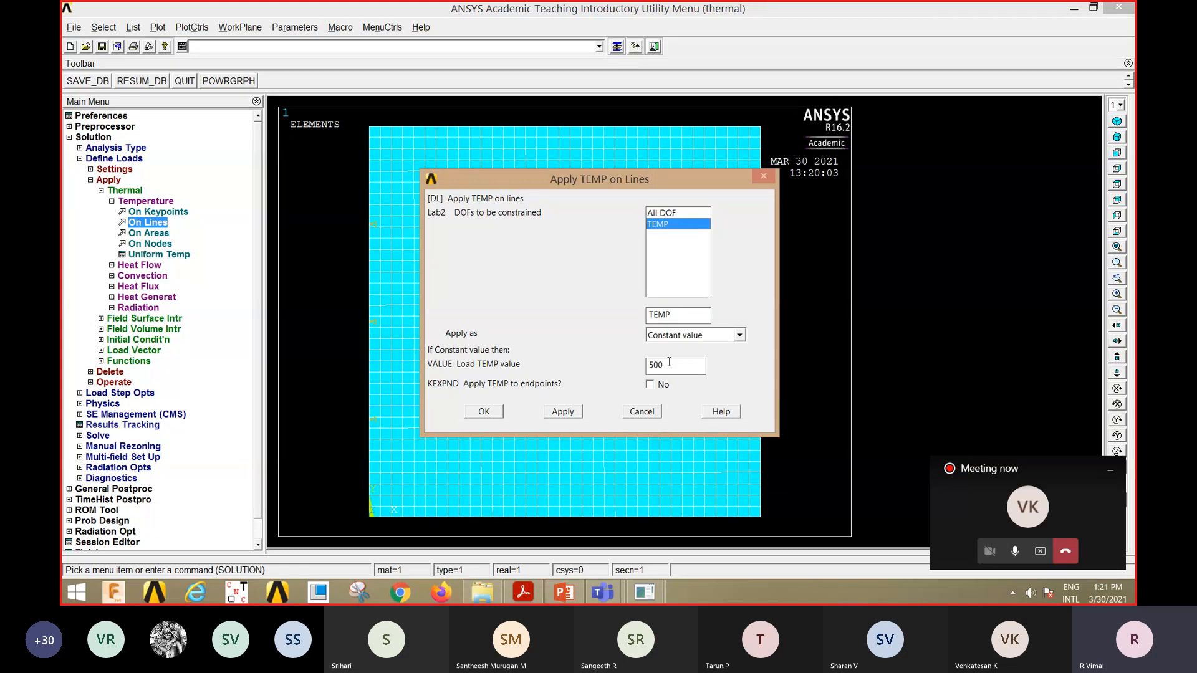
left_click_drag(665, 366, 631, 369)
type("100")
left_click(485, 412)
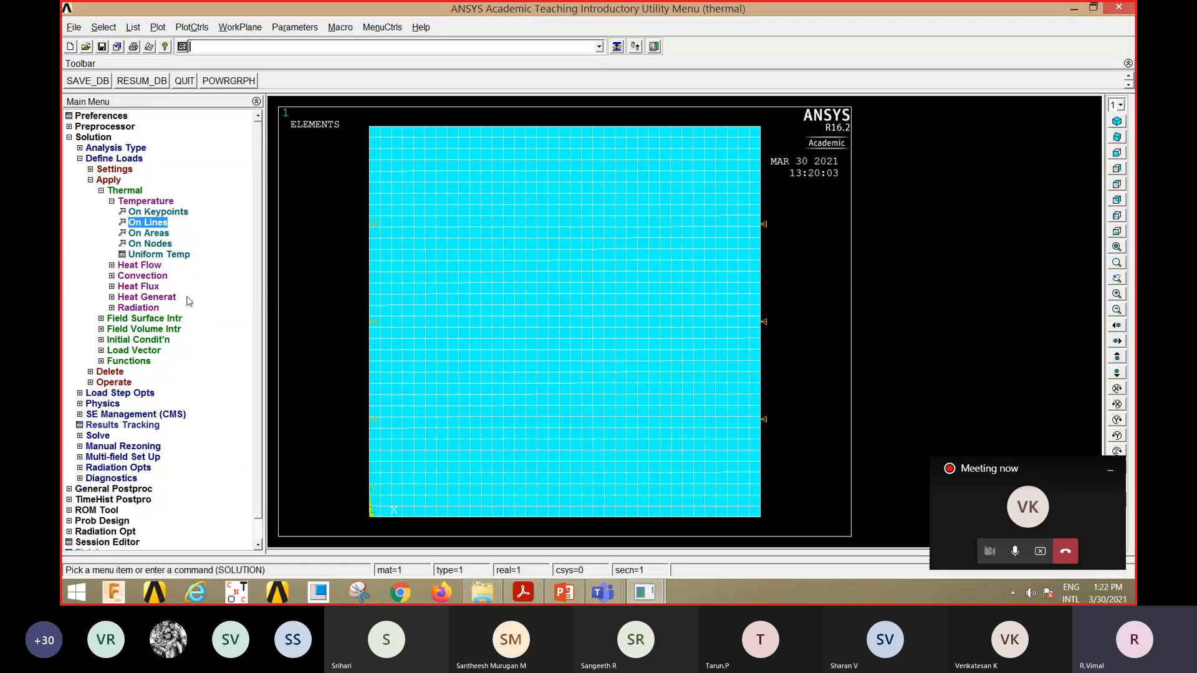
Apply convection to the top and bottom edge lines of the square with film coefficient 0 and bulk temperature 0.
left_click(143, 280)
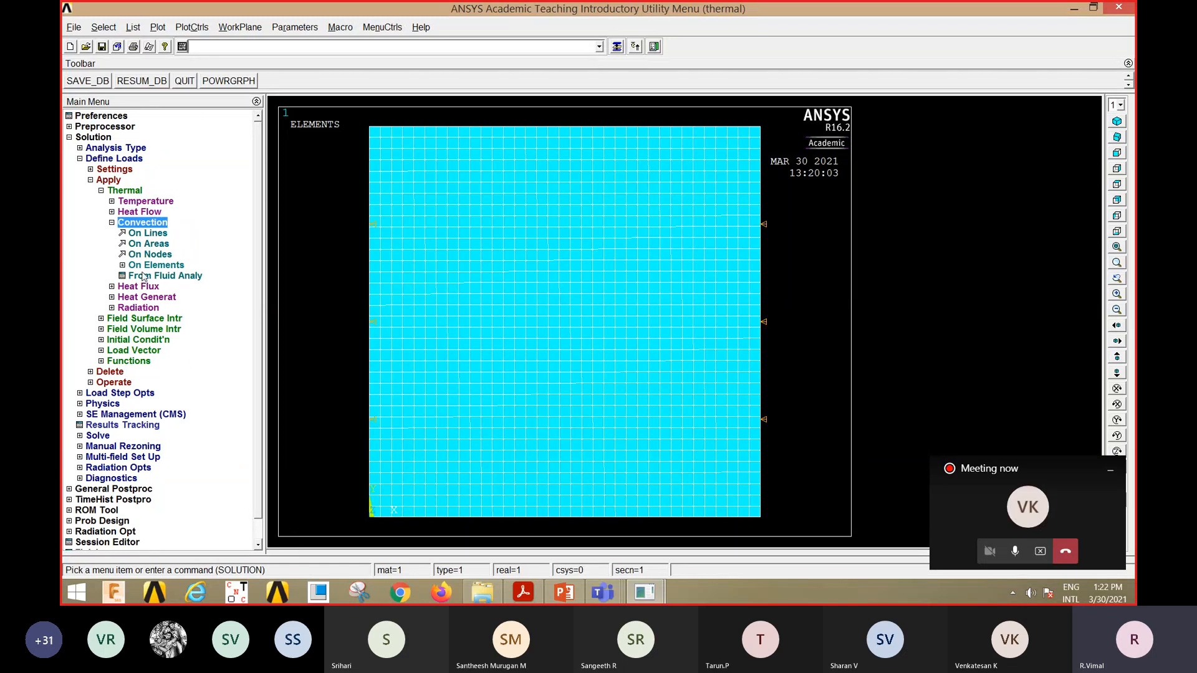
left_click(152, 234)
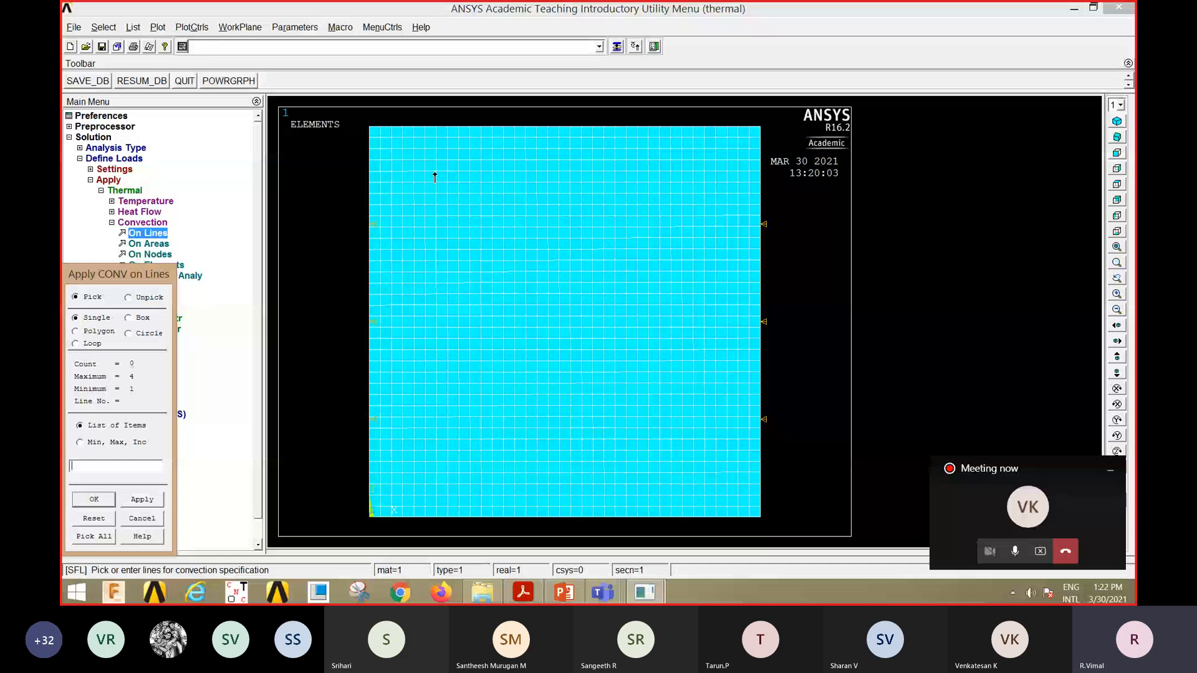
left_click(535, 130)
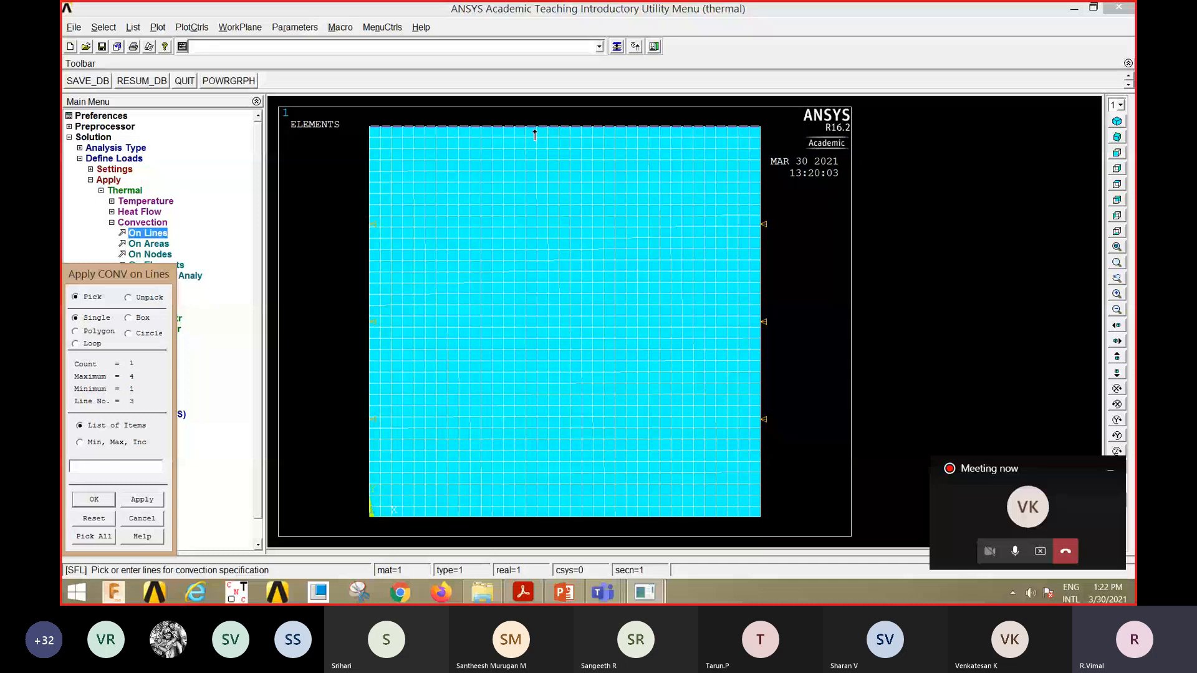
left_click(514, 523)
left_click(94, 499)
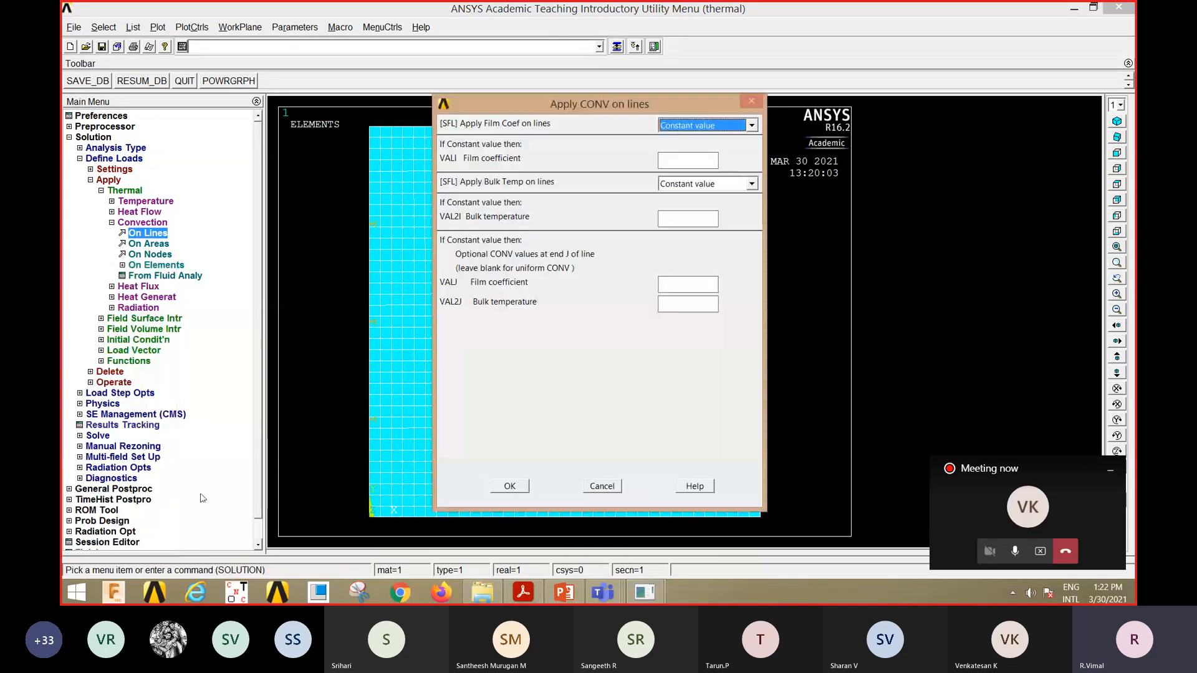
left_click(679, 160)
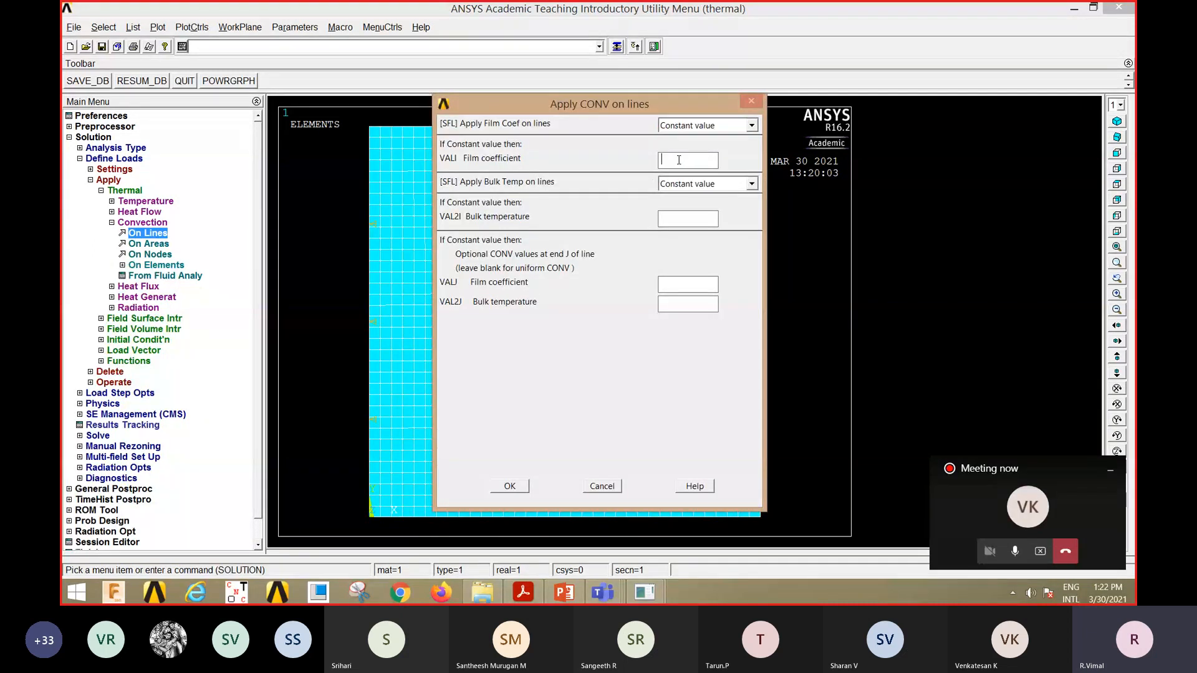
type("0")
left_click(682, 220)
type("0")
left_click(510, 486)
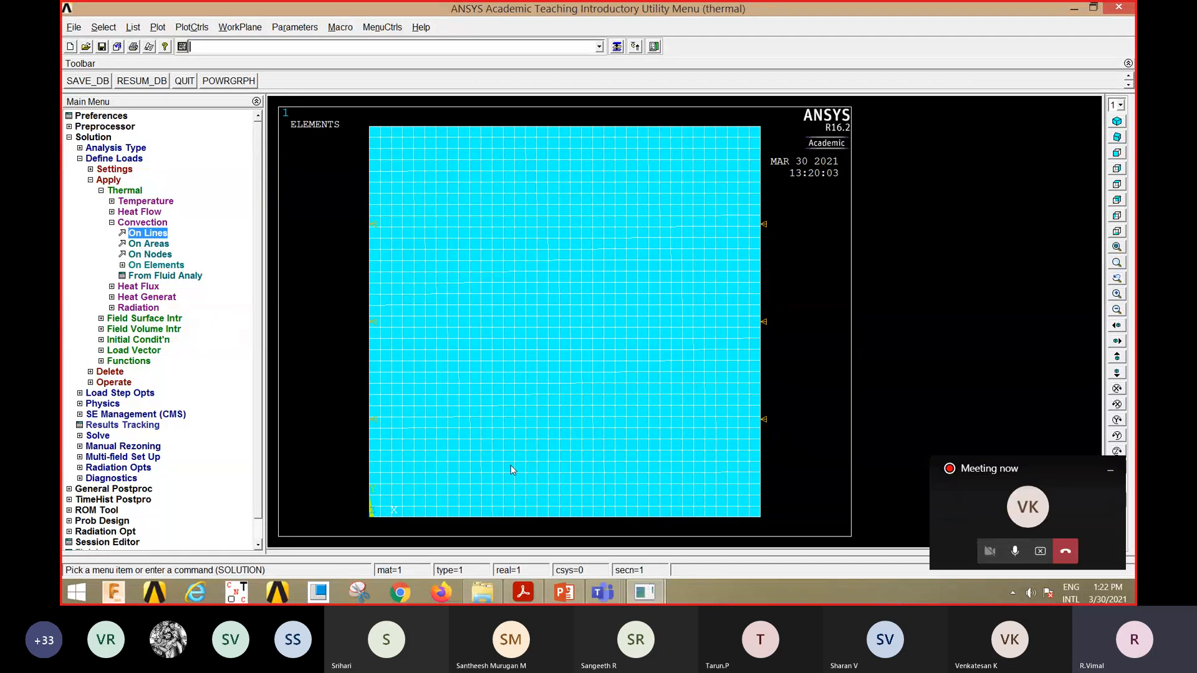
Solve the current load step and close the solution note and status window.
left_click(100, 436)
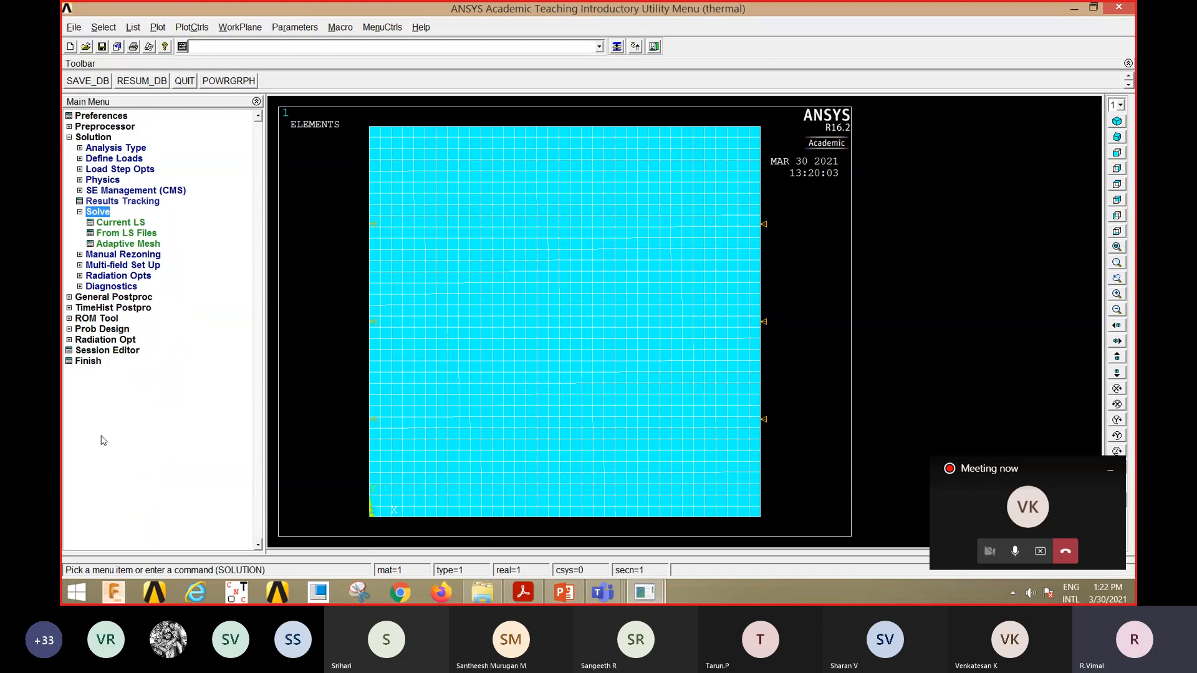
left_click(125, 224)
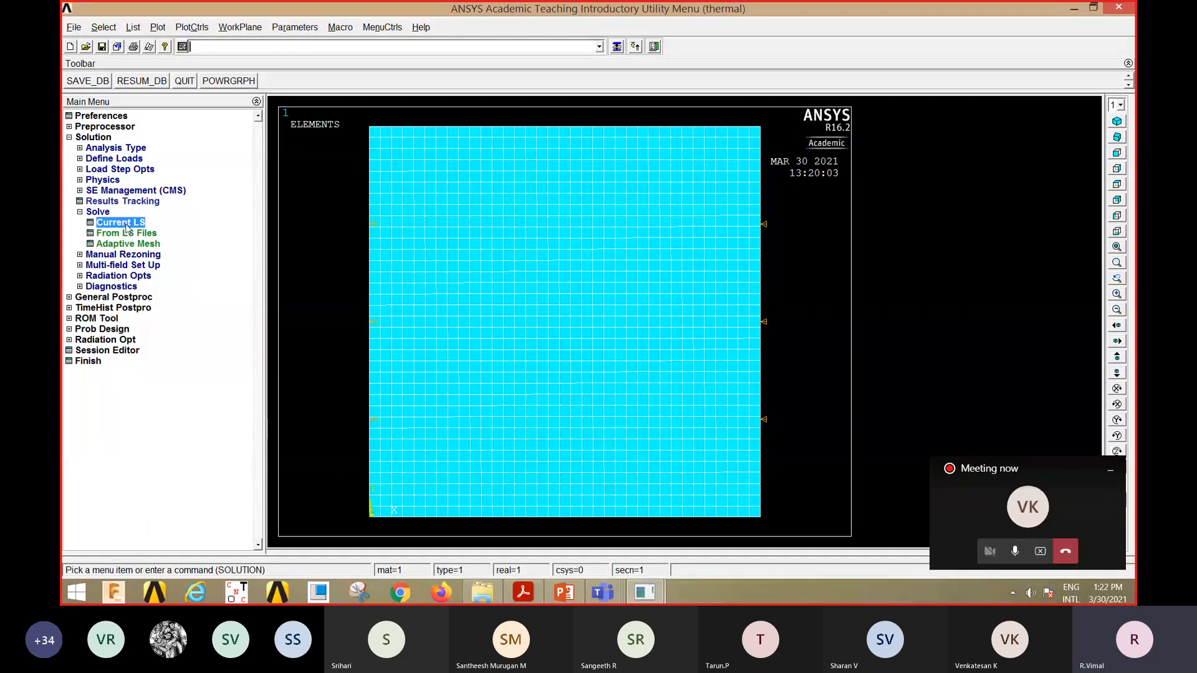
left_click(578, 354)
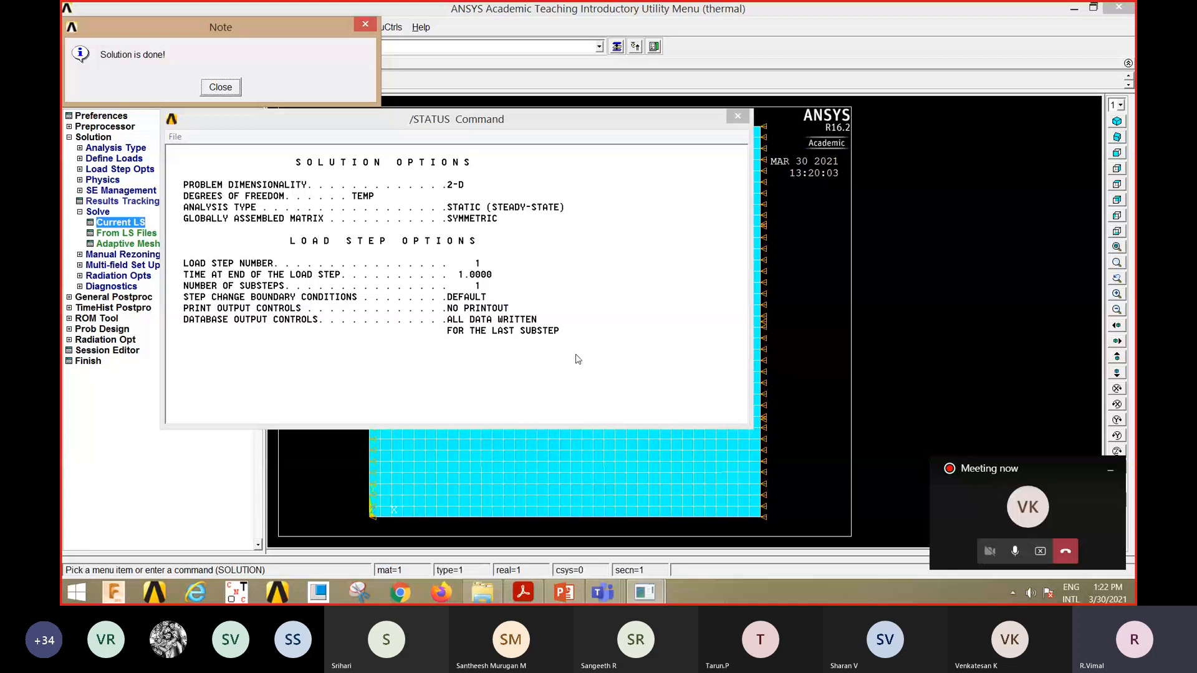
left_click(220, 87)
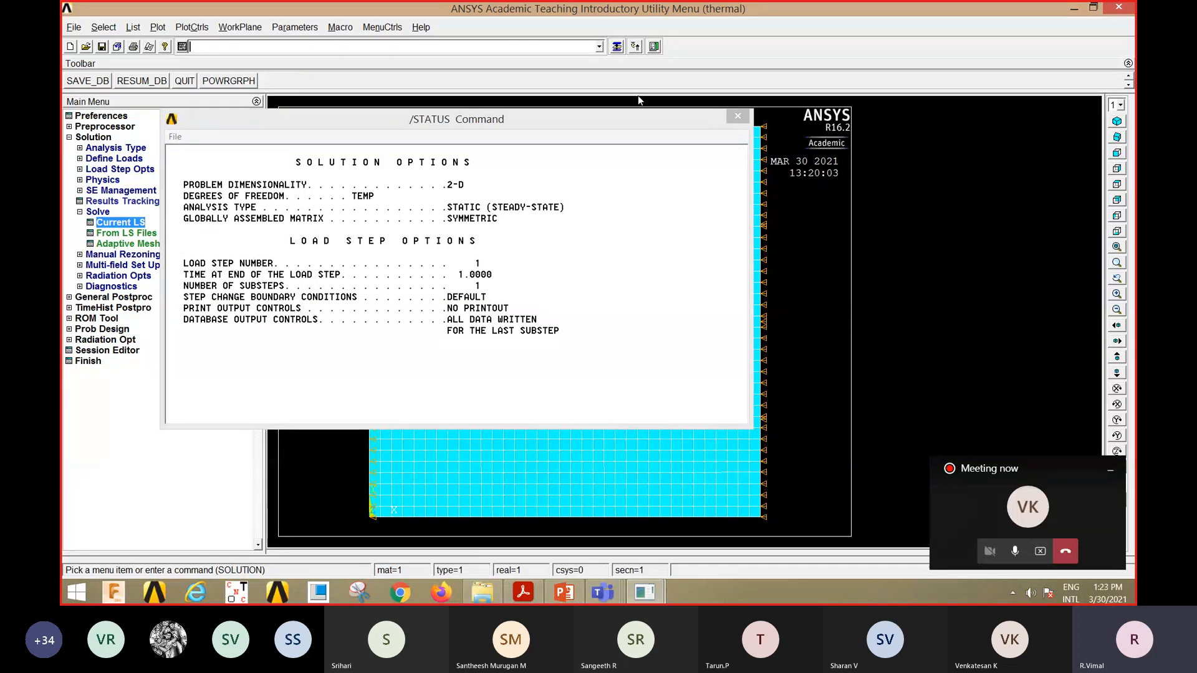
left_click(735, 116)
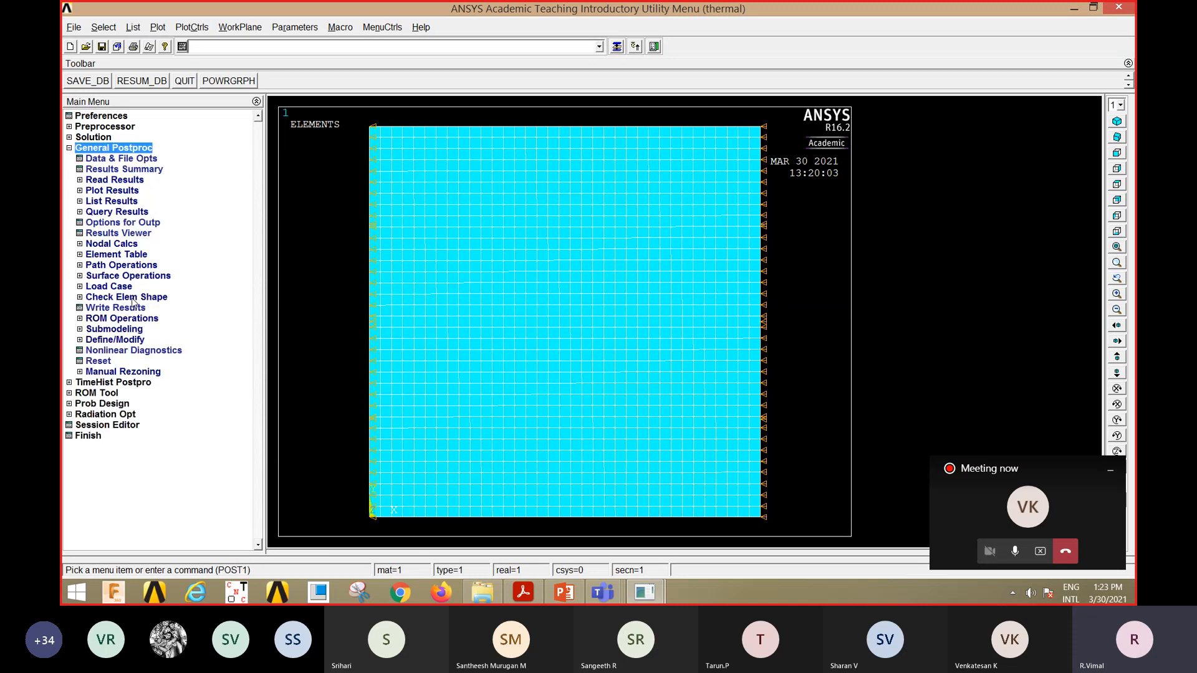
Plot the nodal temperature contour of the plate from the DOF solution in the general postprocessor.
left_click(115, 191)
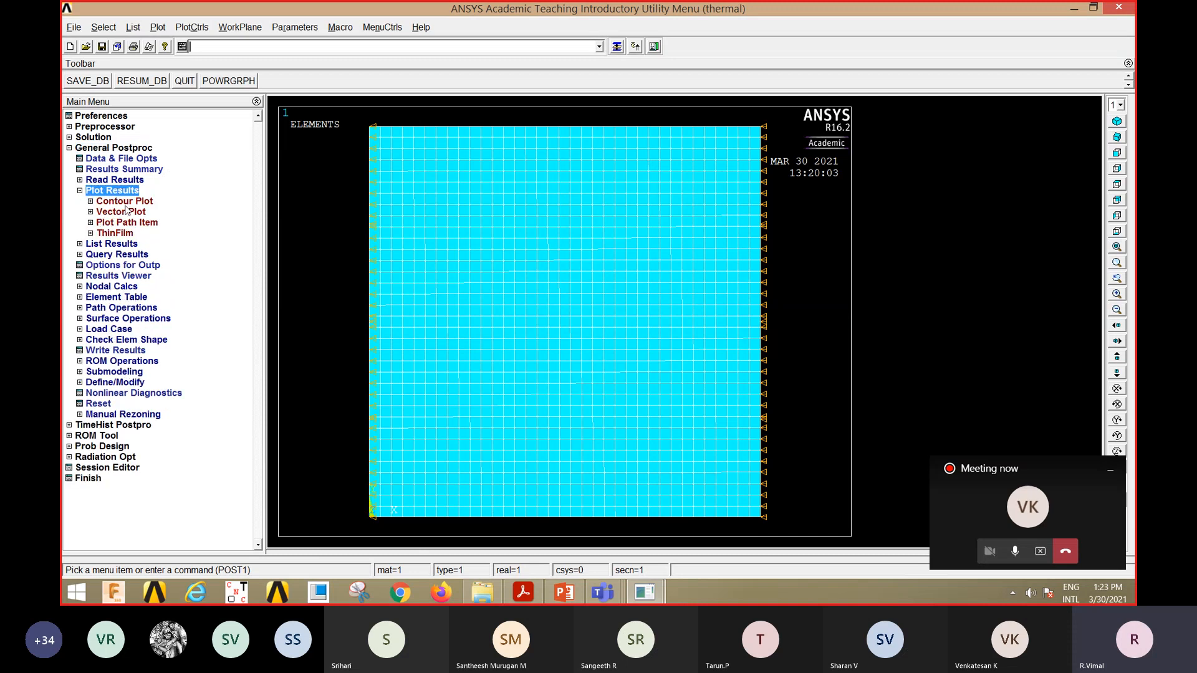
left_click(127, 206)
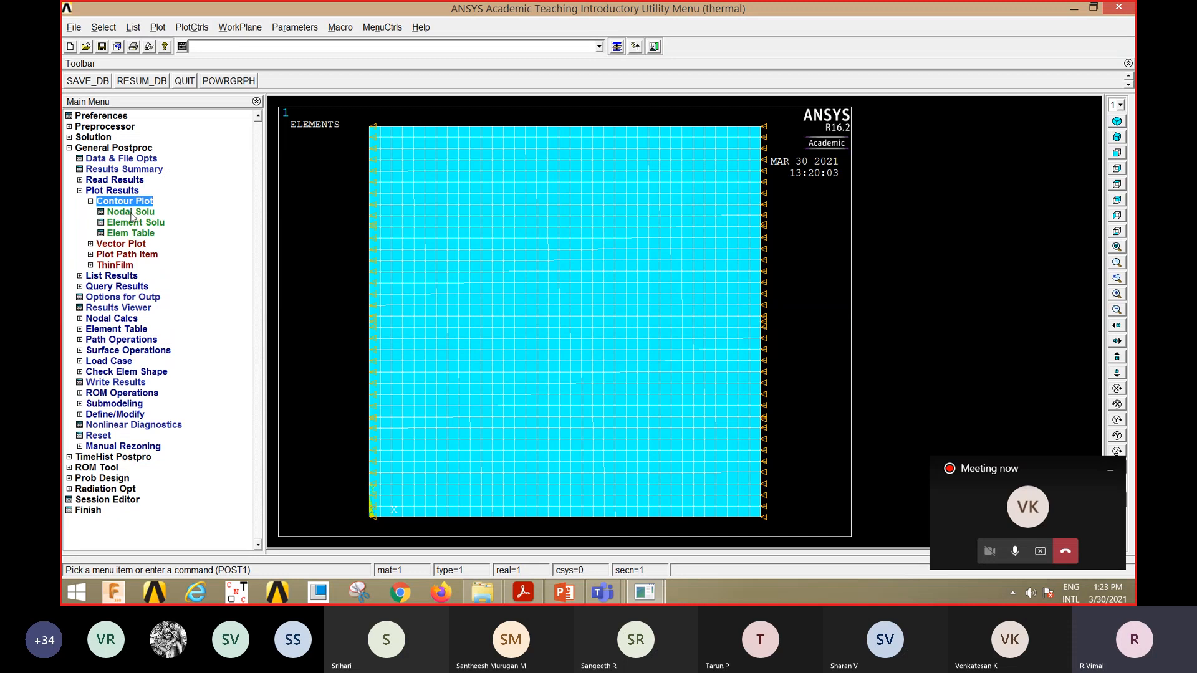
left_click(131, 214)
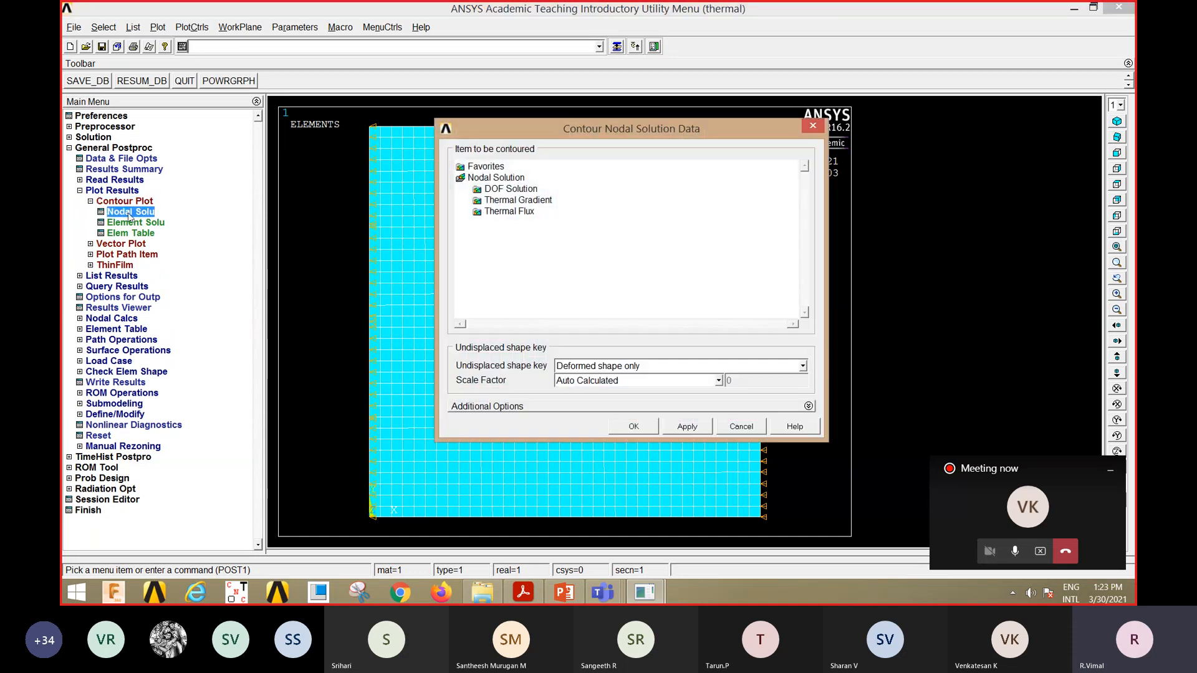
left_click(510, 189)
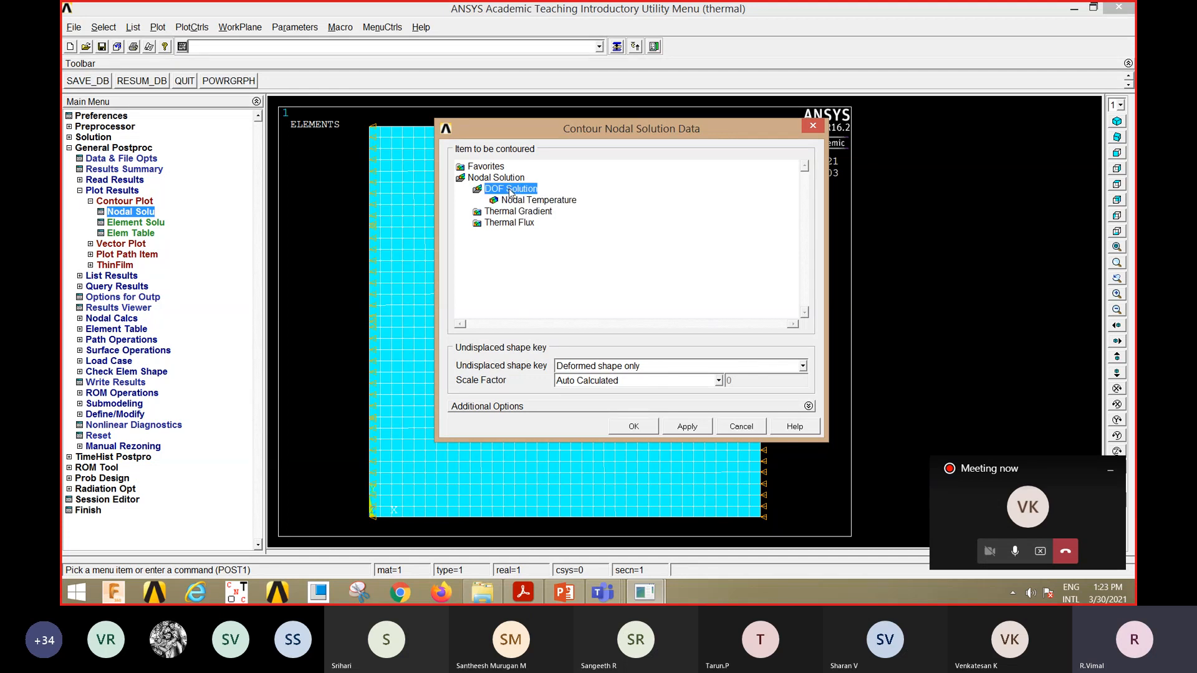
left_click(548, 200)
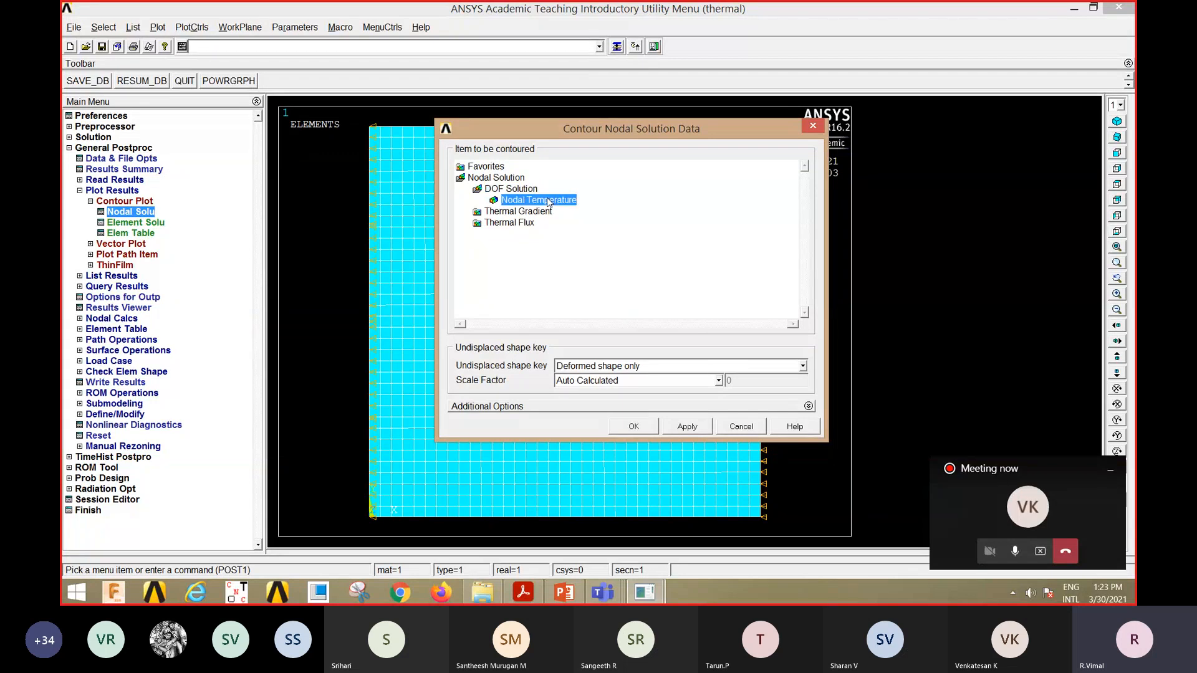
left_click(632, 428)
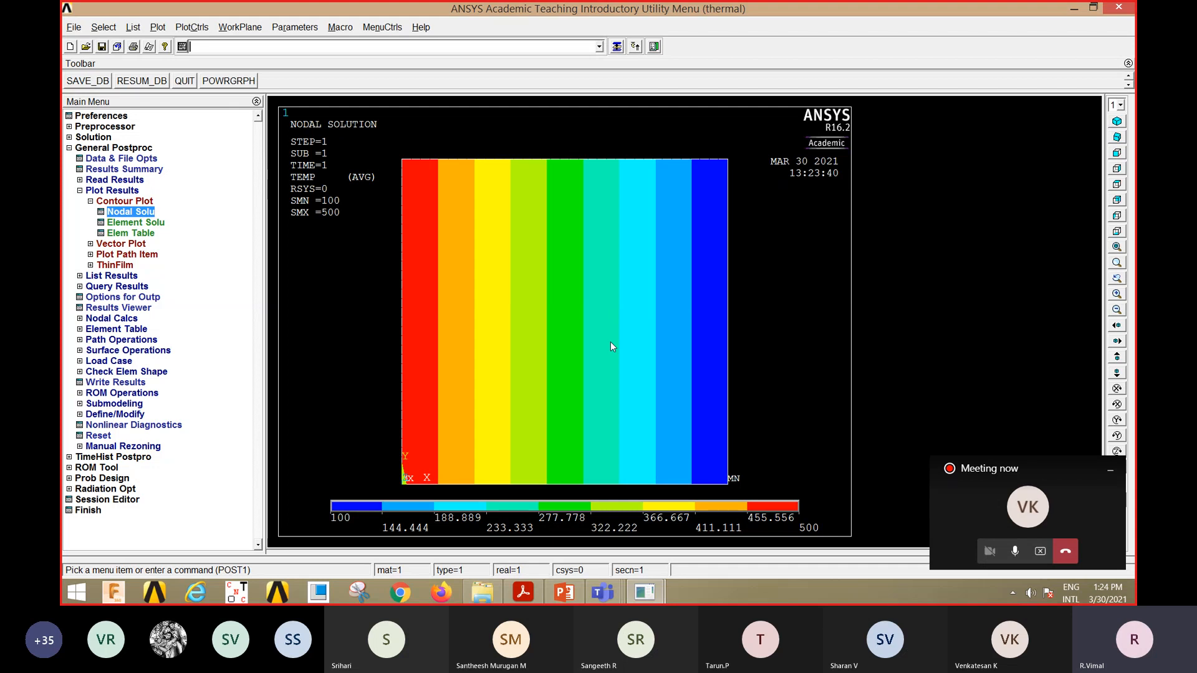
Plot the nodal solution contour of the thermal flux vector sum.
left_click(147, 212)
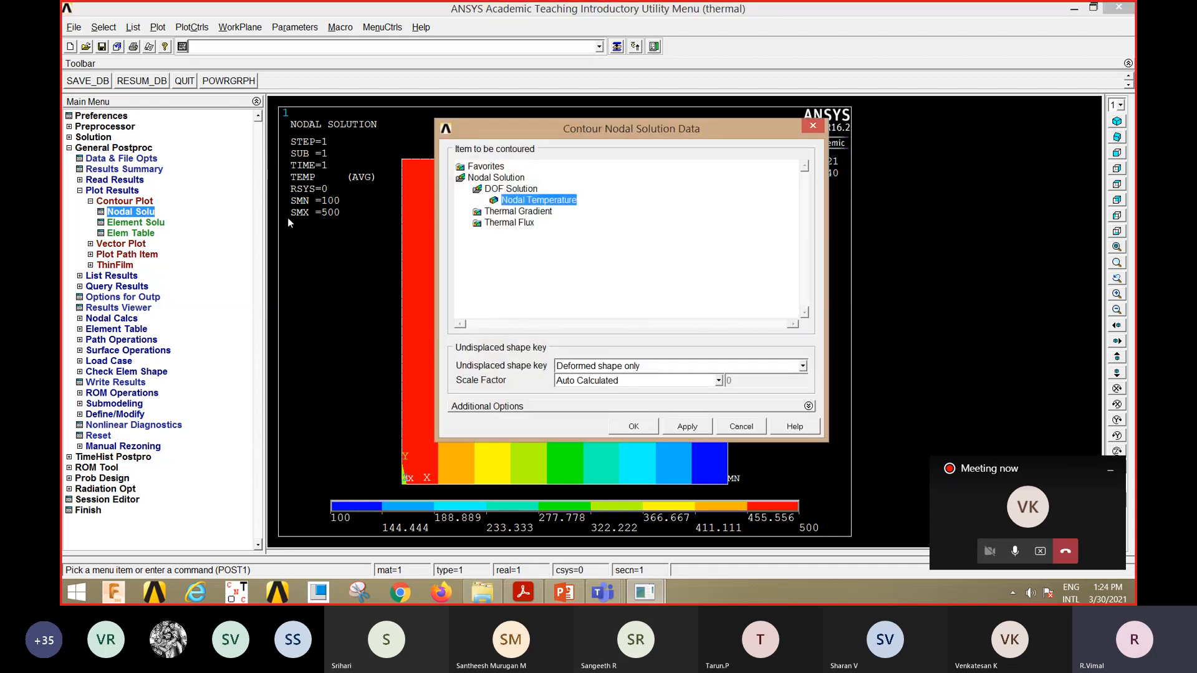
left_click(506, 223)
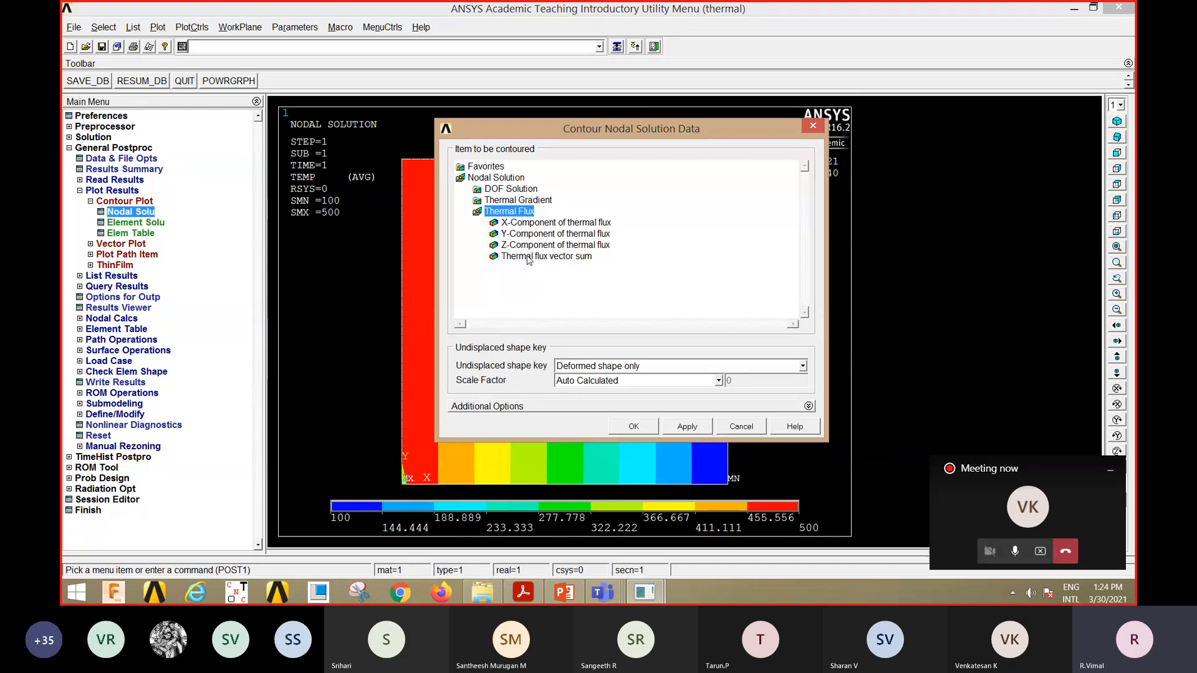
left_click(546, 257)
left_click(634, 426)
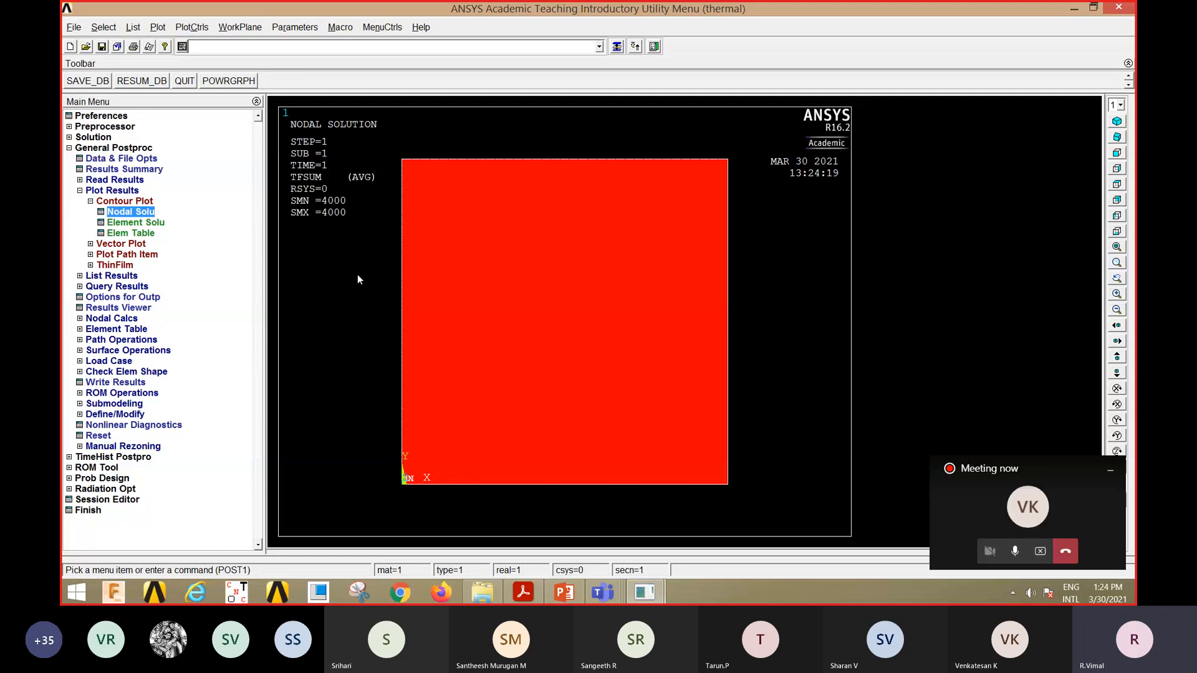
Switch between the PowerPoint exercise slide and ANSYS to compare the hand-calculated heat flow with the flux plot.
left_click(565, 593)
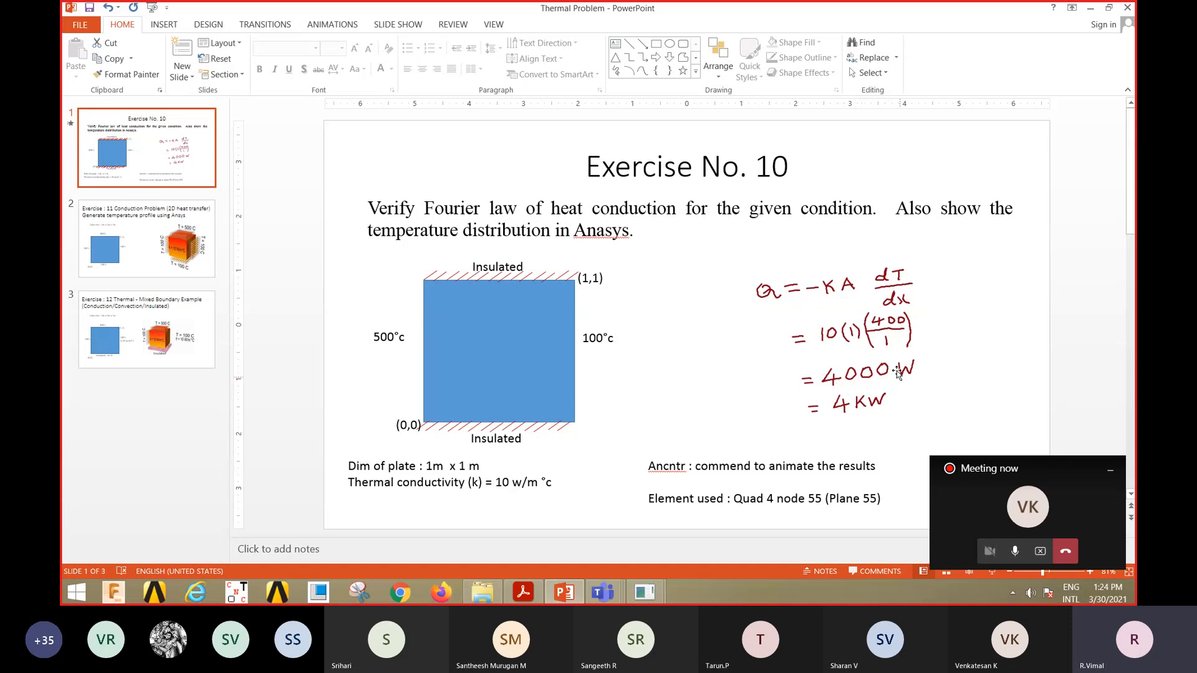
left_click(645, 594)
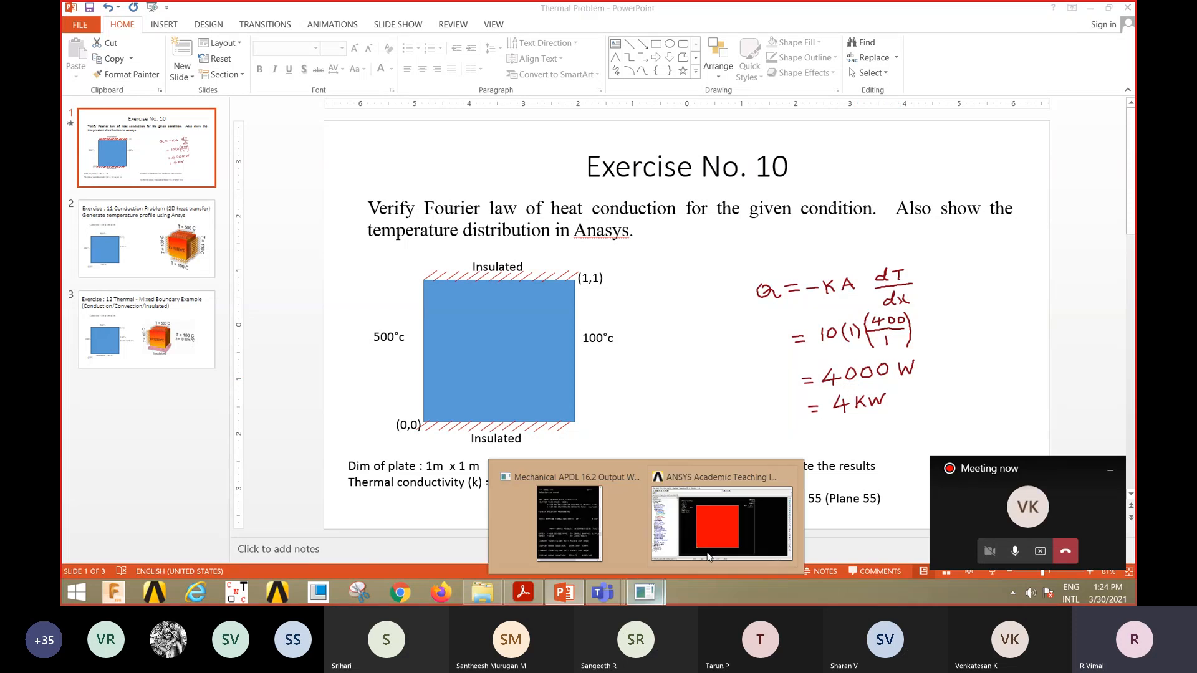
left_click(717, 535)
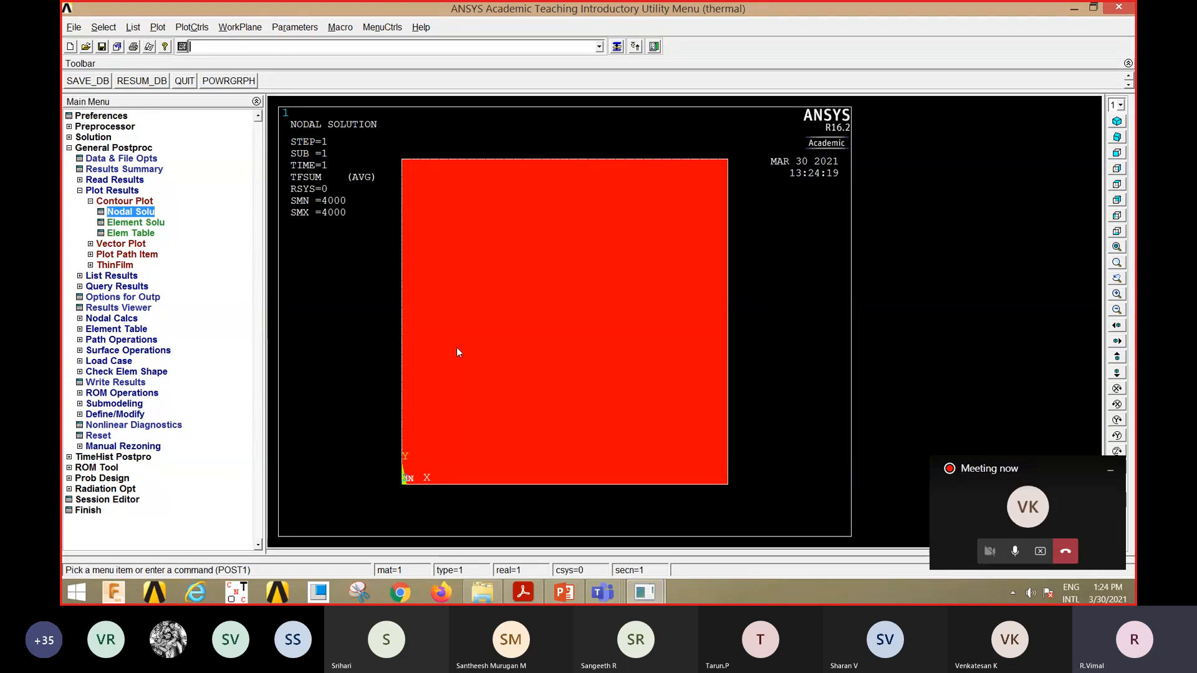
left_click(564, 593)
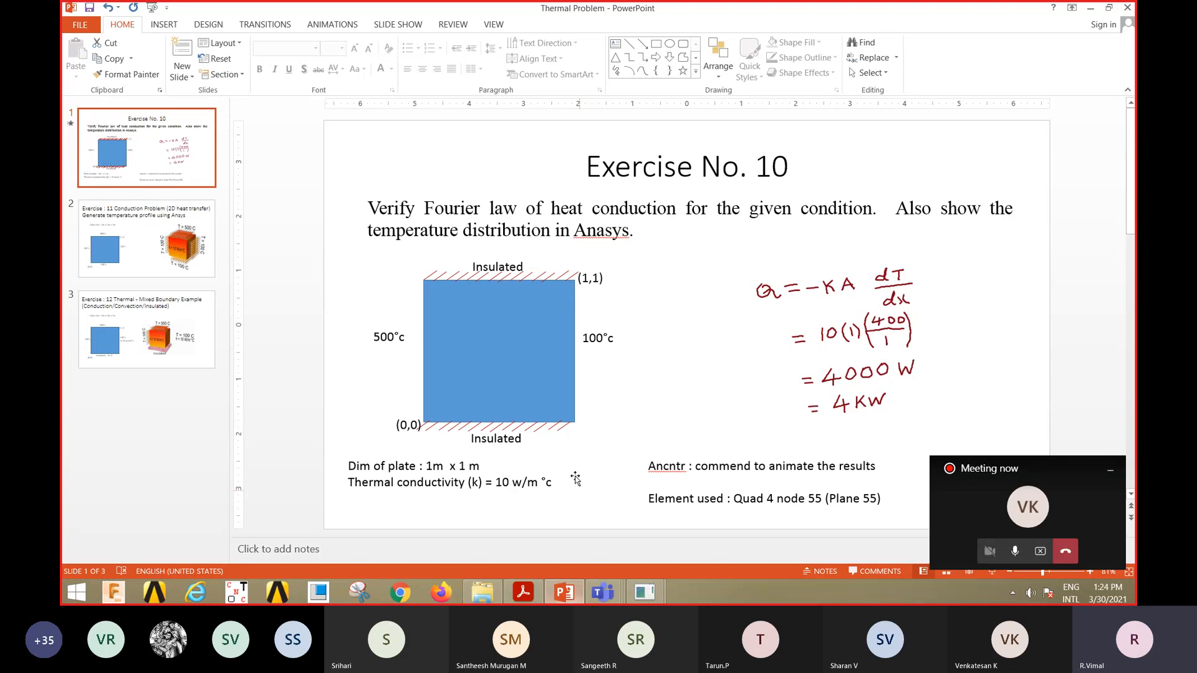
Compare the Exercise 10 and Exercise 11 slides to examine the boundary temperatures of the 2D conduction problem.
left_click(125, 223)
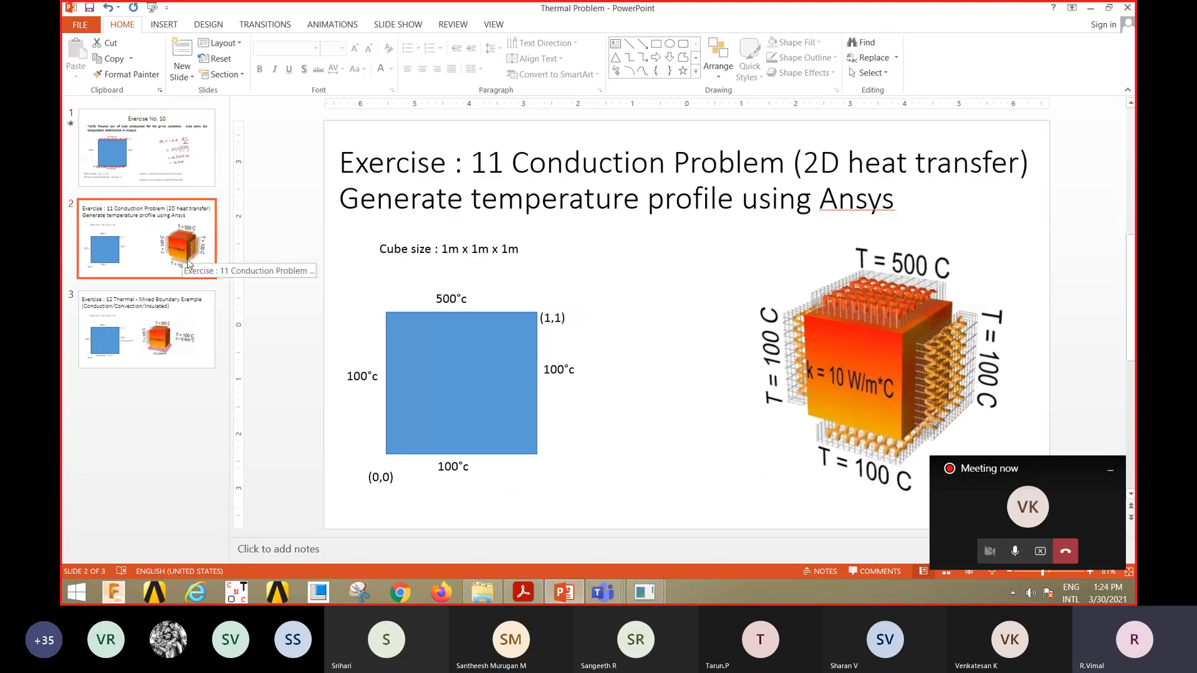
left_click(149, 163)
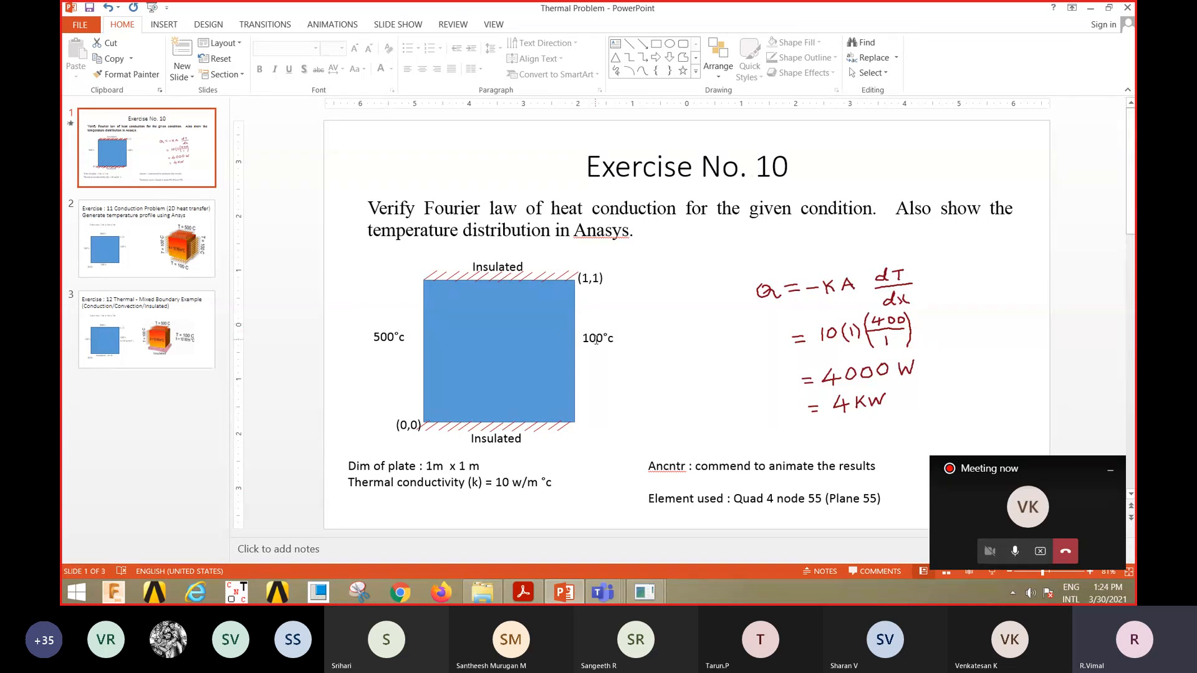
left_click(189, 267)
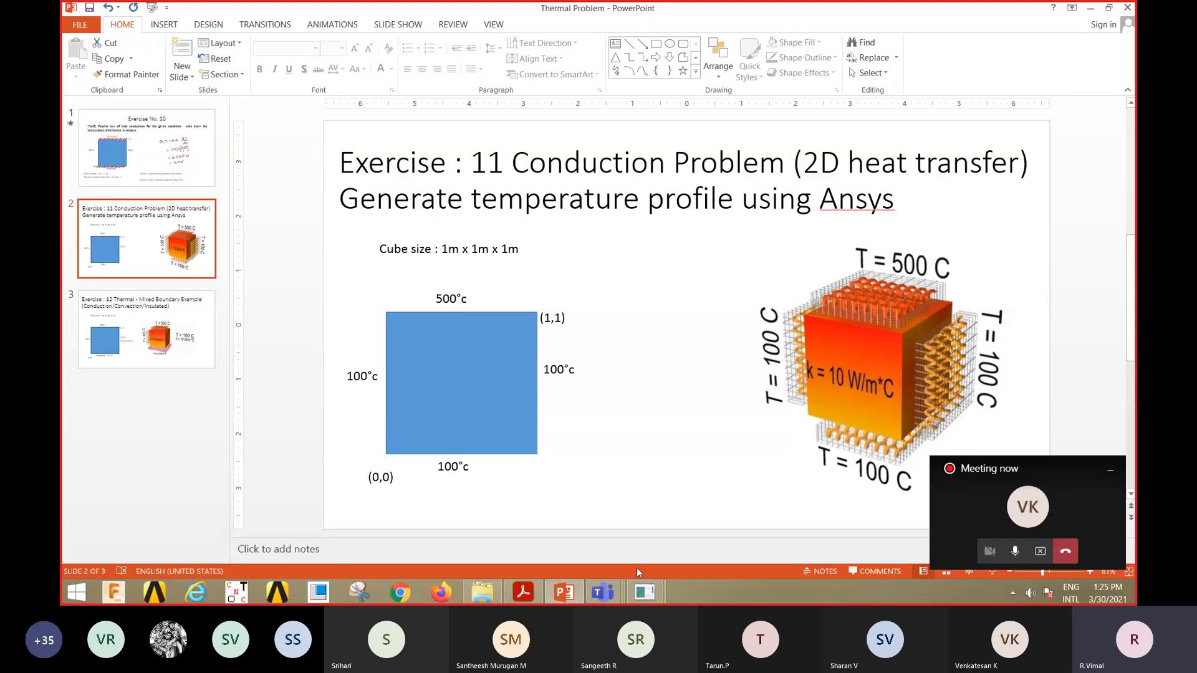
Switch to ANSYS and delete all loads and load step options from the thermal model in Solution.
left_click(659, 586)
left_click(687, 518)
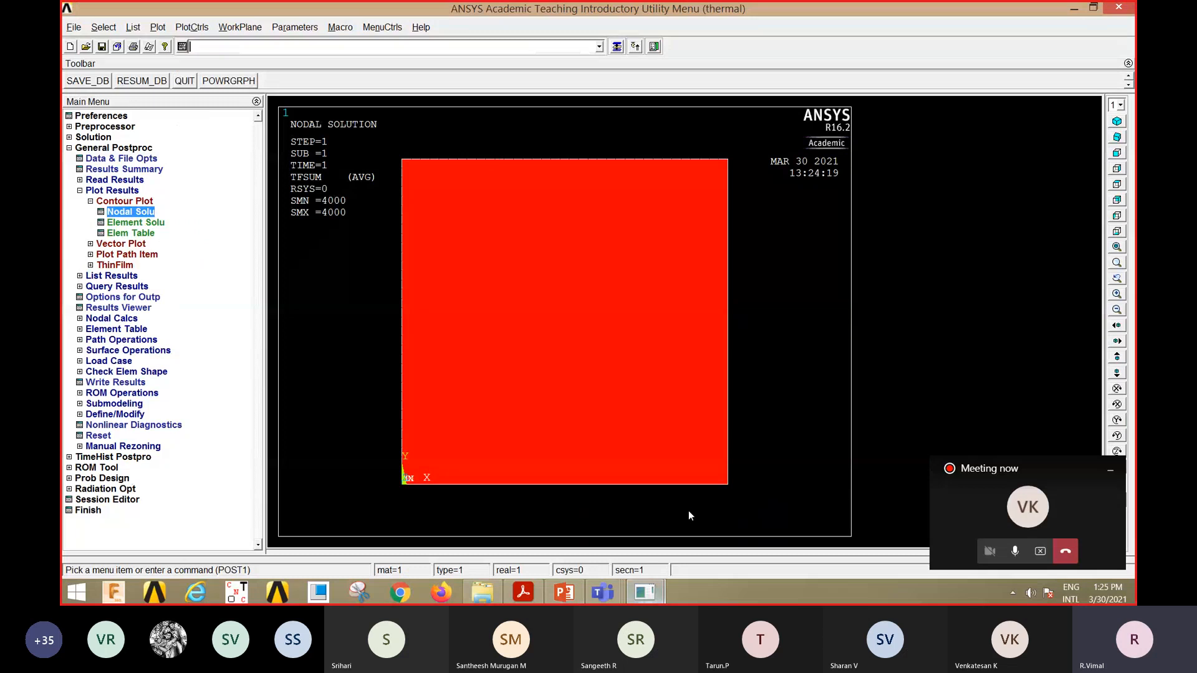
left_click(94, 138)
left_click(104, 160)
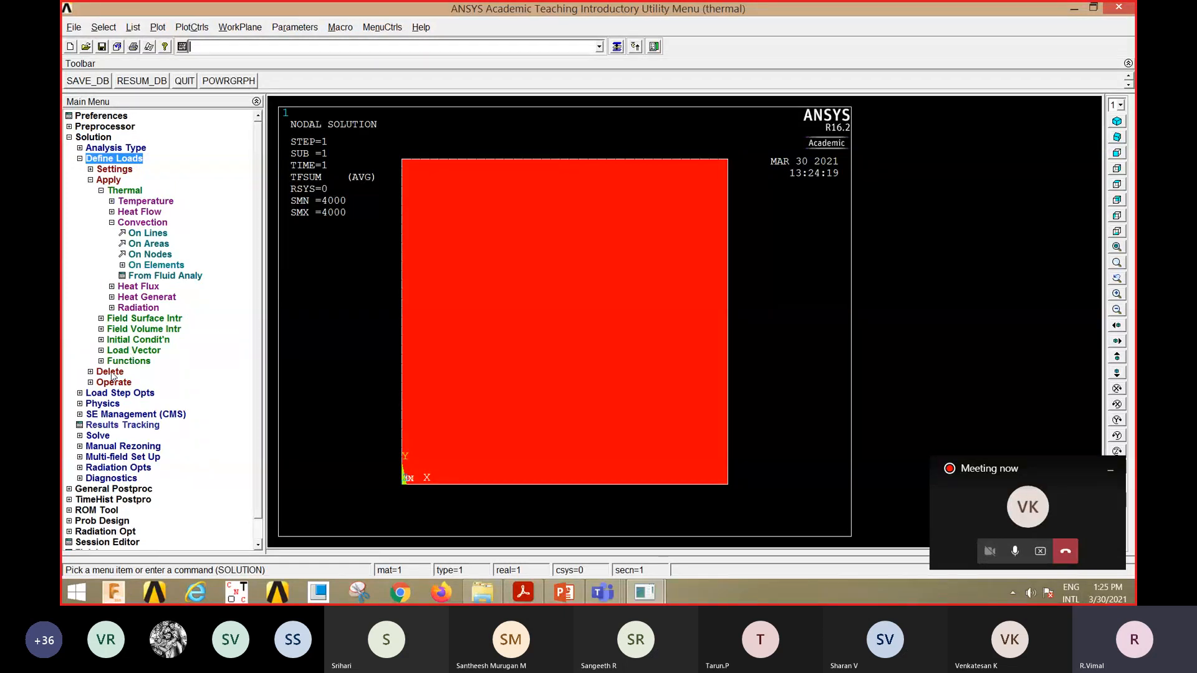
left_click(111, 373)
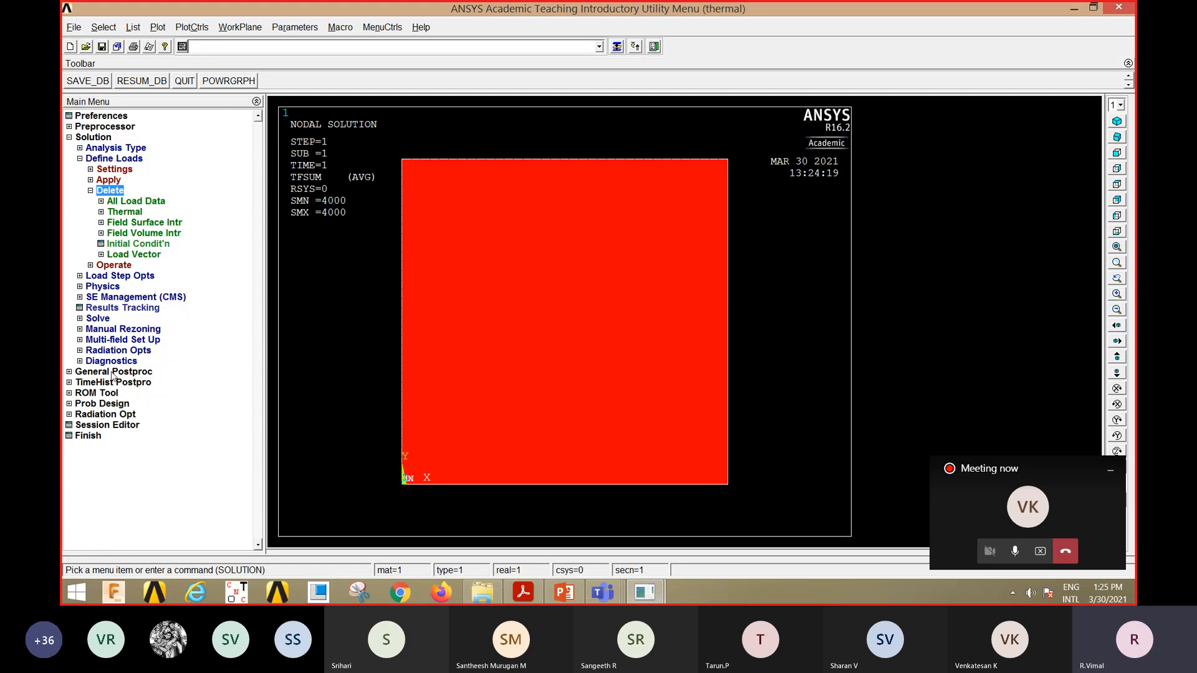
left_click(132, 202)
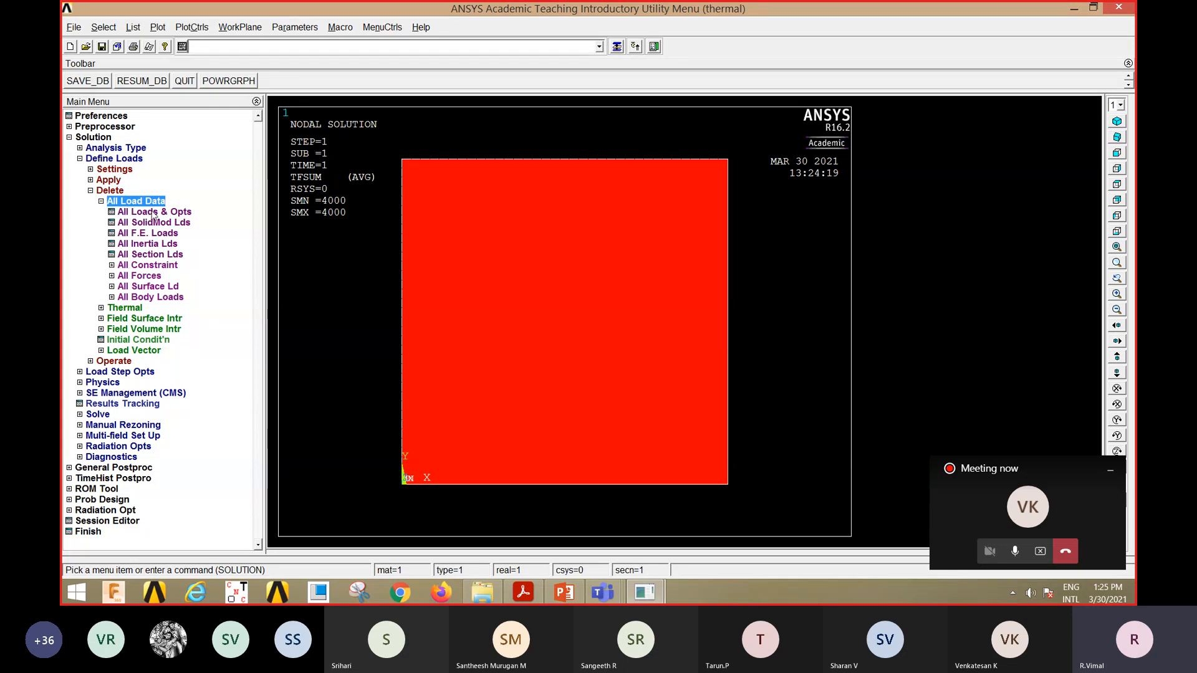
left_click(152, 213)
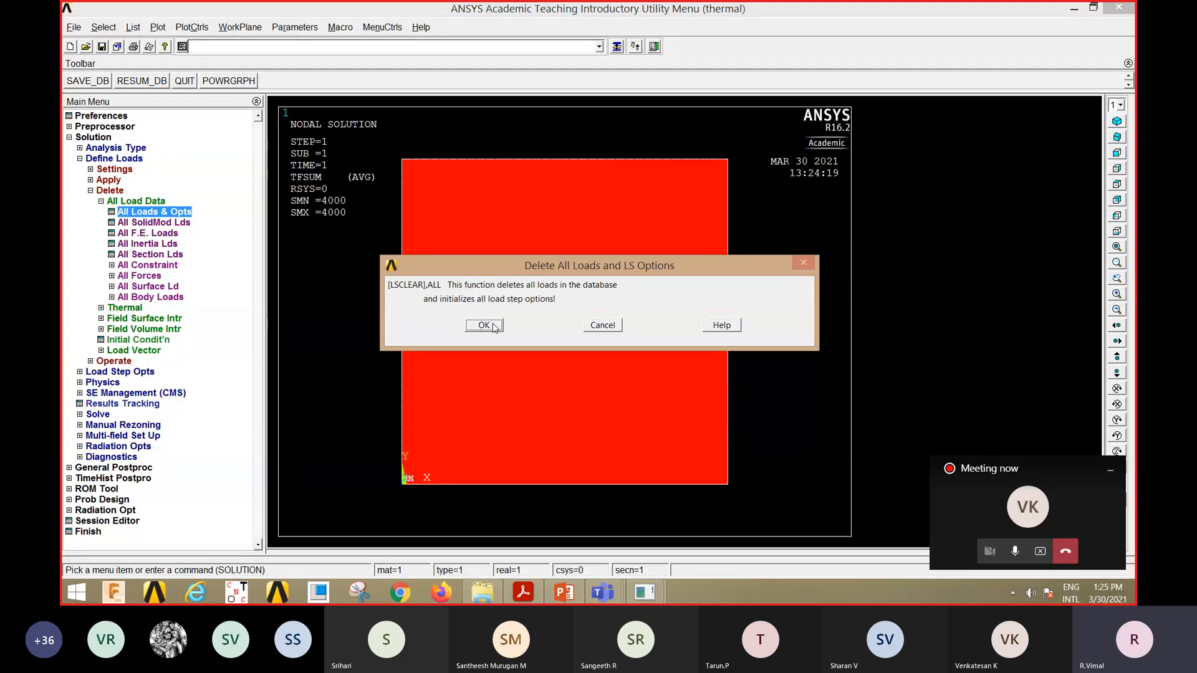
left_click(484, 326)
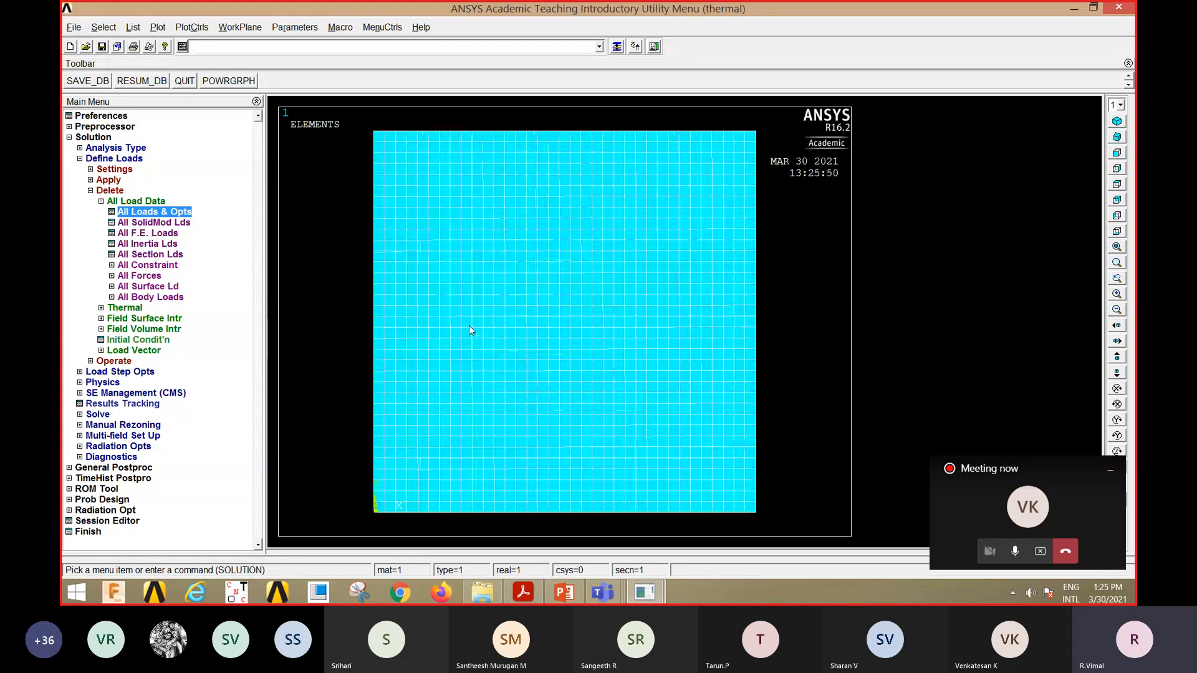
scroll(469, 326, "up", 1)
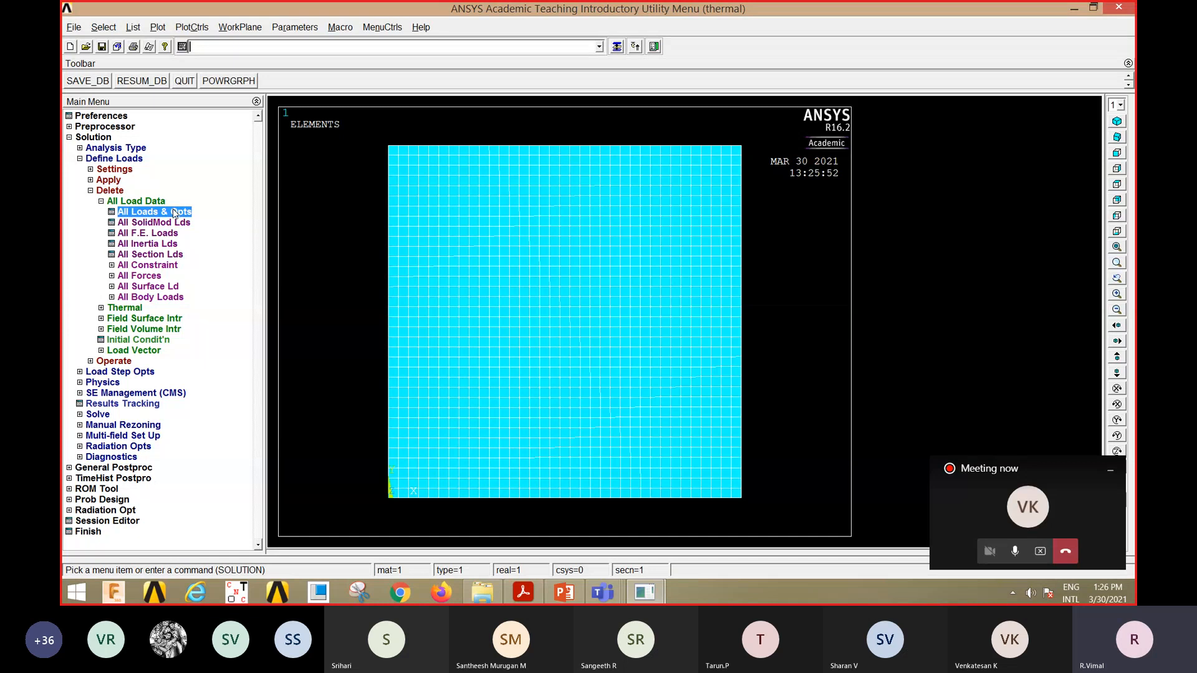
Apply a constant temperature of 500 to the top edge line of the plate.
left_click(93, 191)
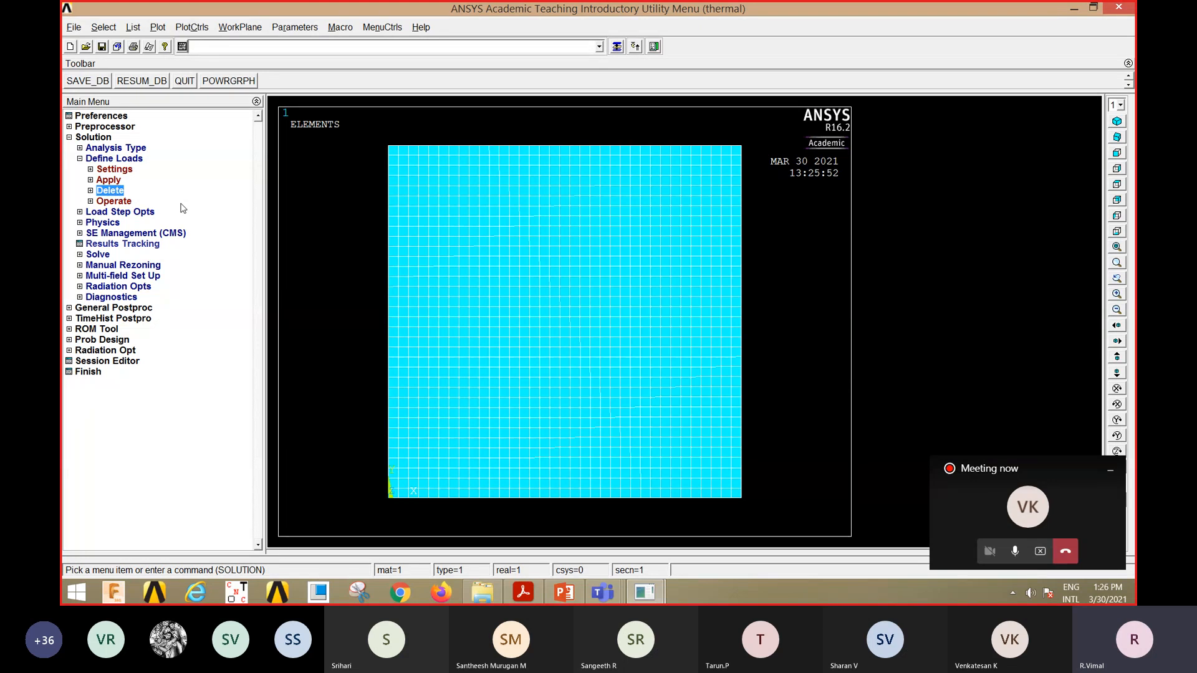
left_click(103, 181)
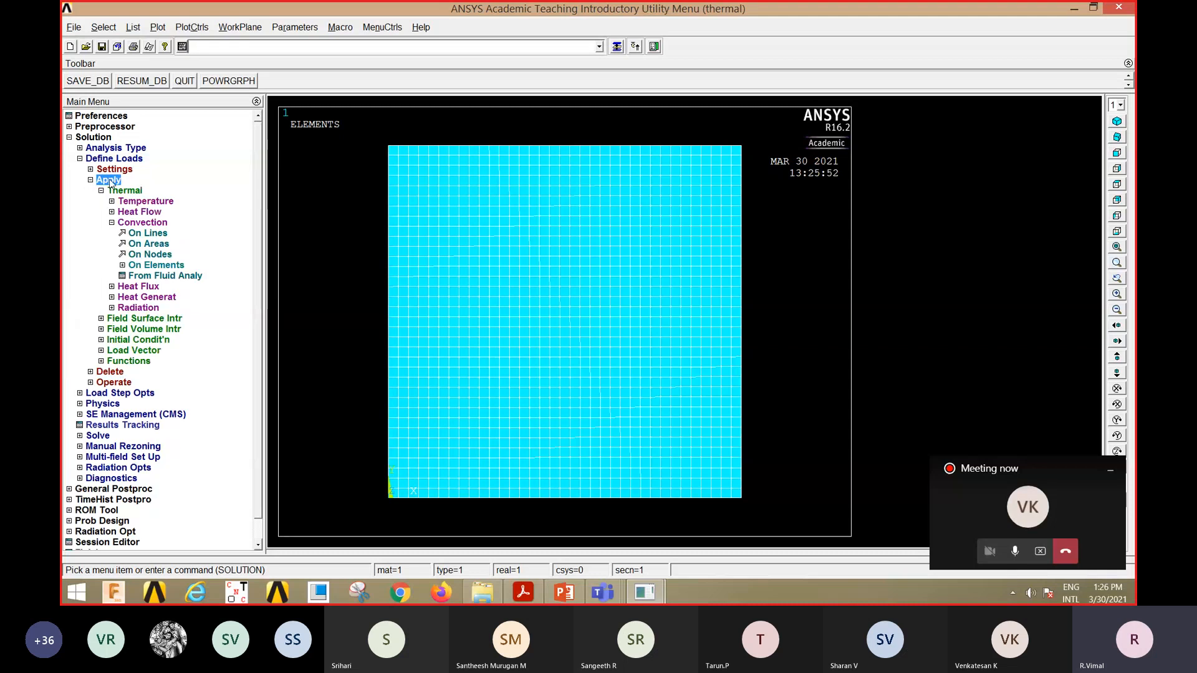
left_click(137, 203)
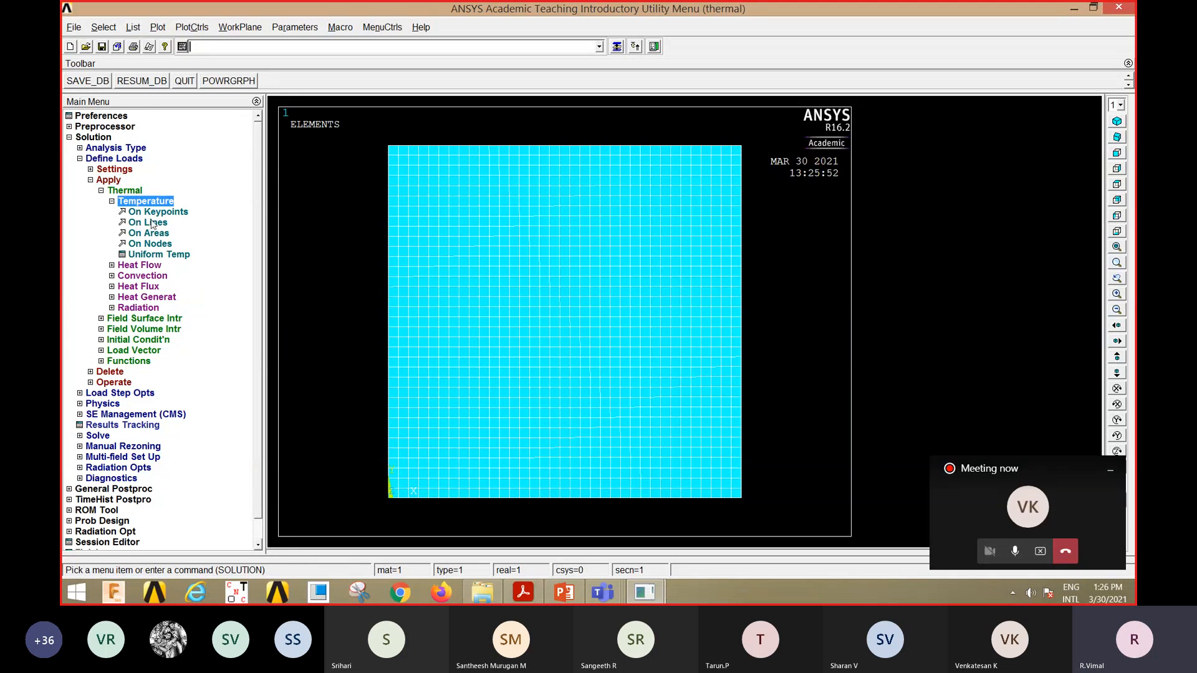
left_click(152, 224)
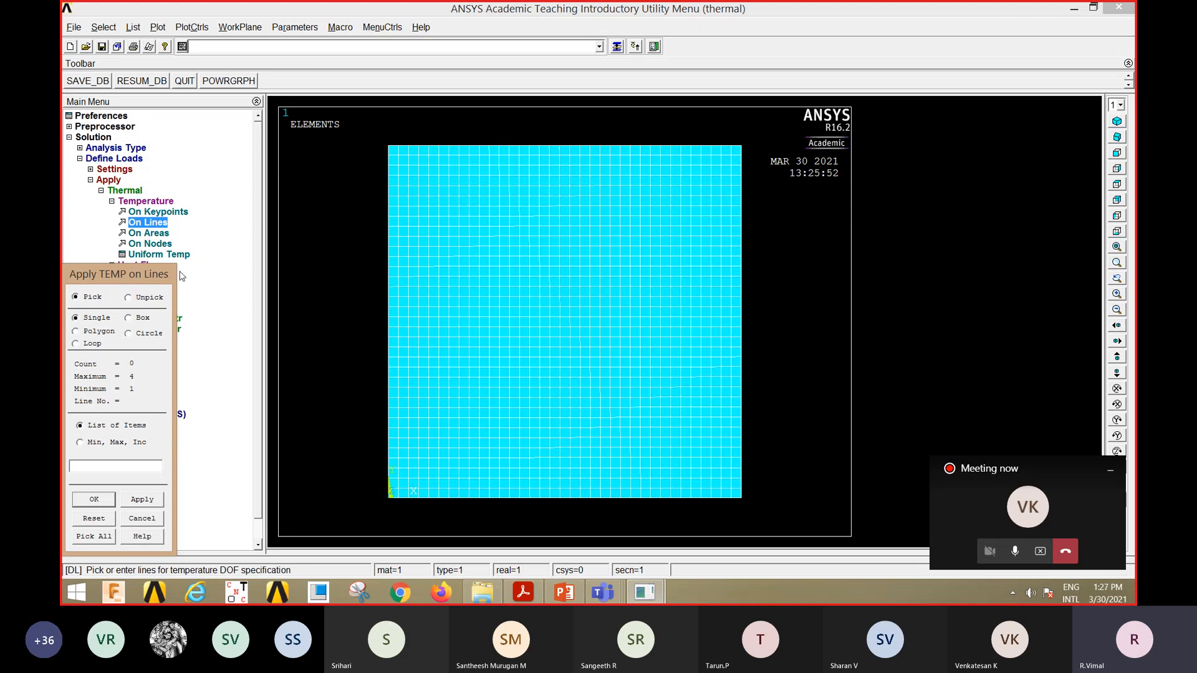
left_click(557, 148)
left_click(93, 500)
left_click_drag(670, 366, 642, 375)
type("500")
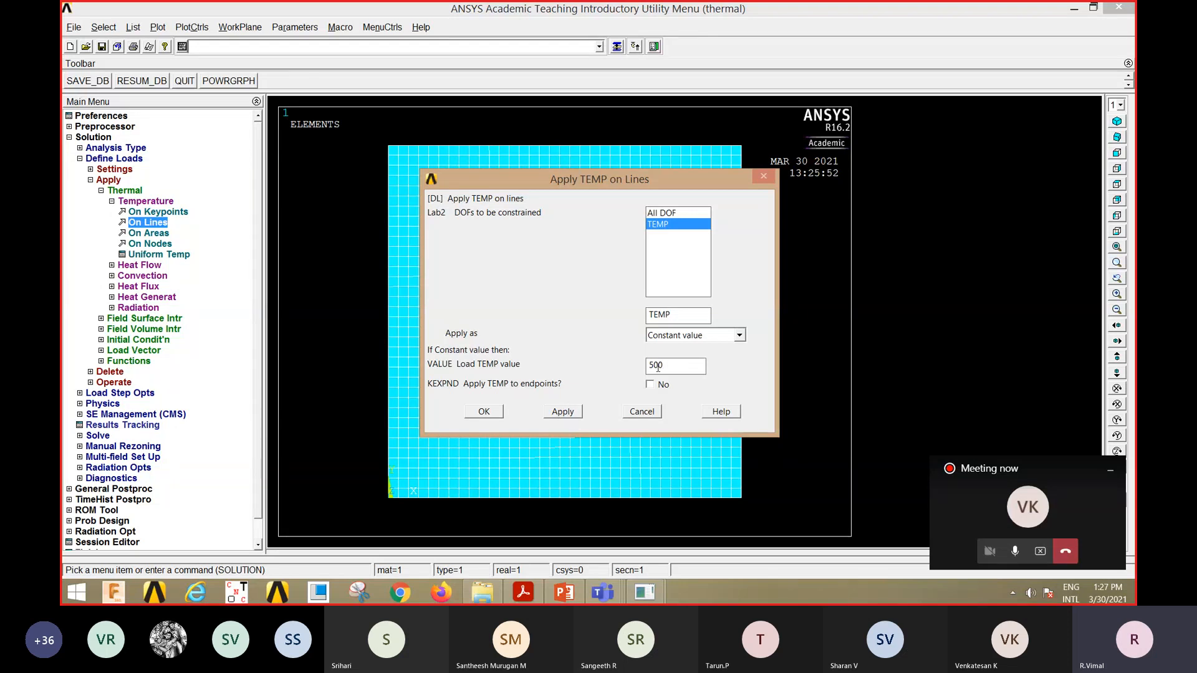
left_click(571, 415)
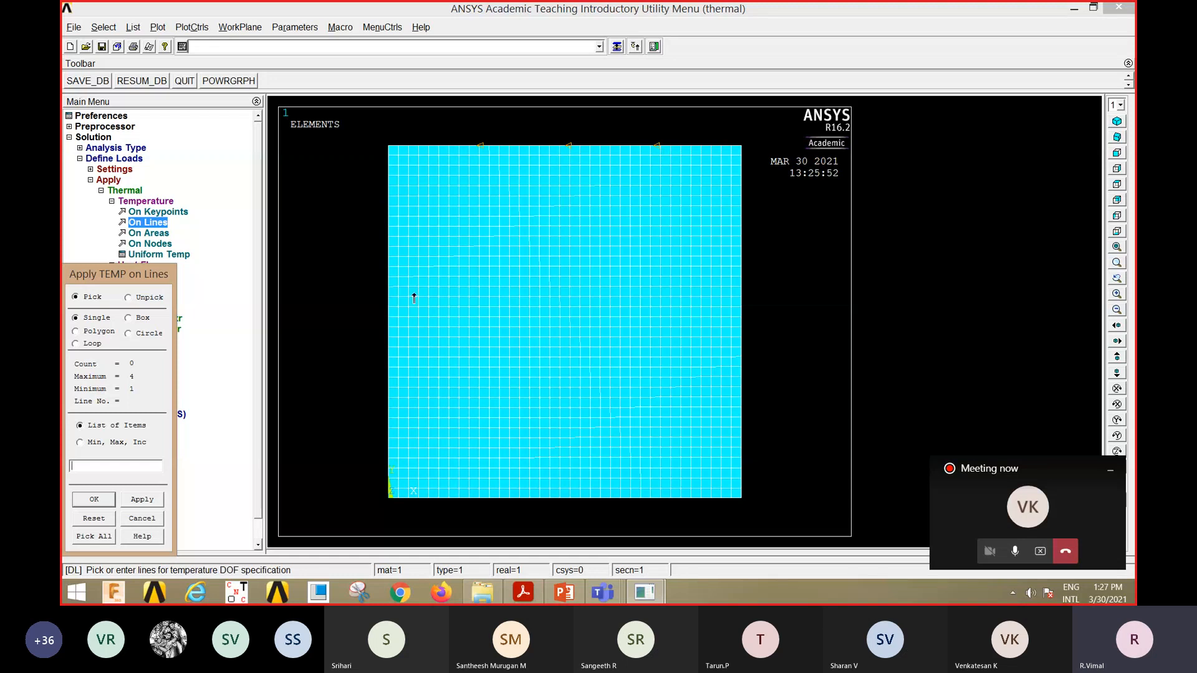
Apply a constant temperature of 100 to the left, right and bottom edge lines of the plate.
left_click(386, 325)
left_click(757, 312)
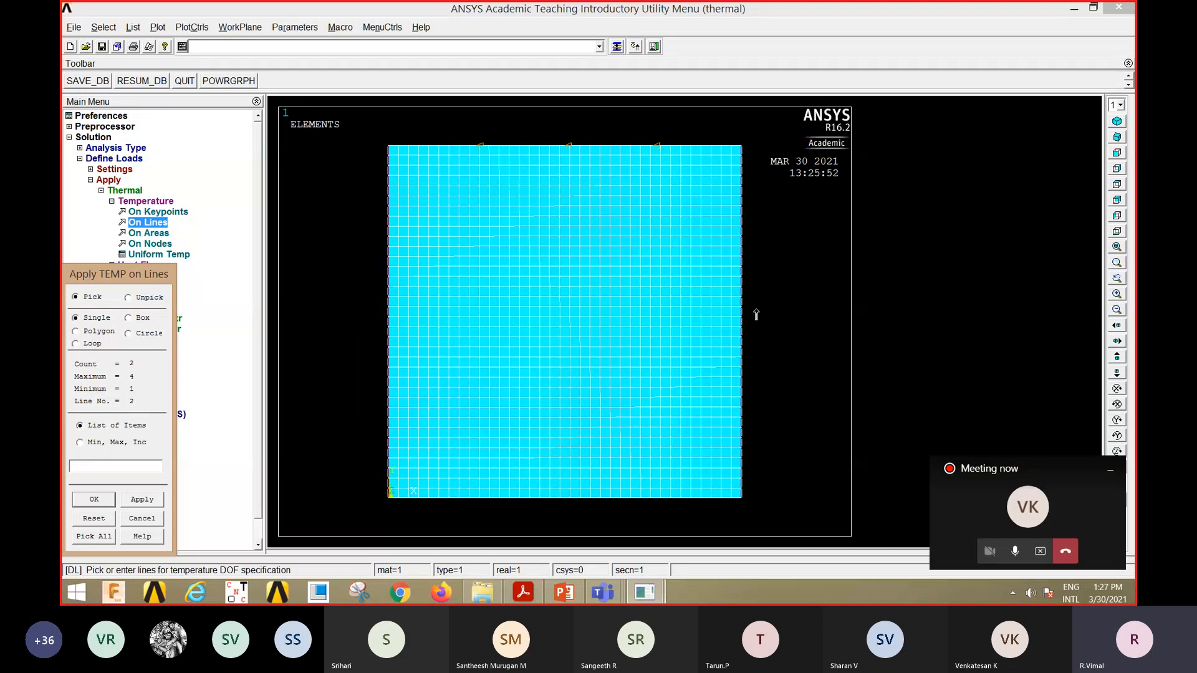
left_click(598, 503)
left_click(93, 500)
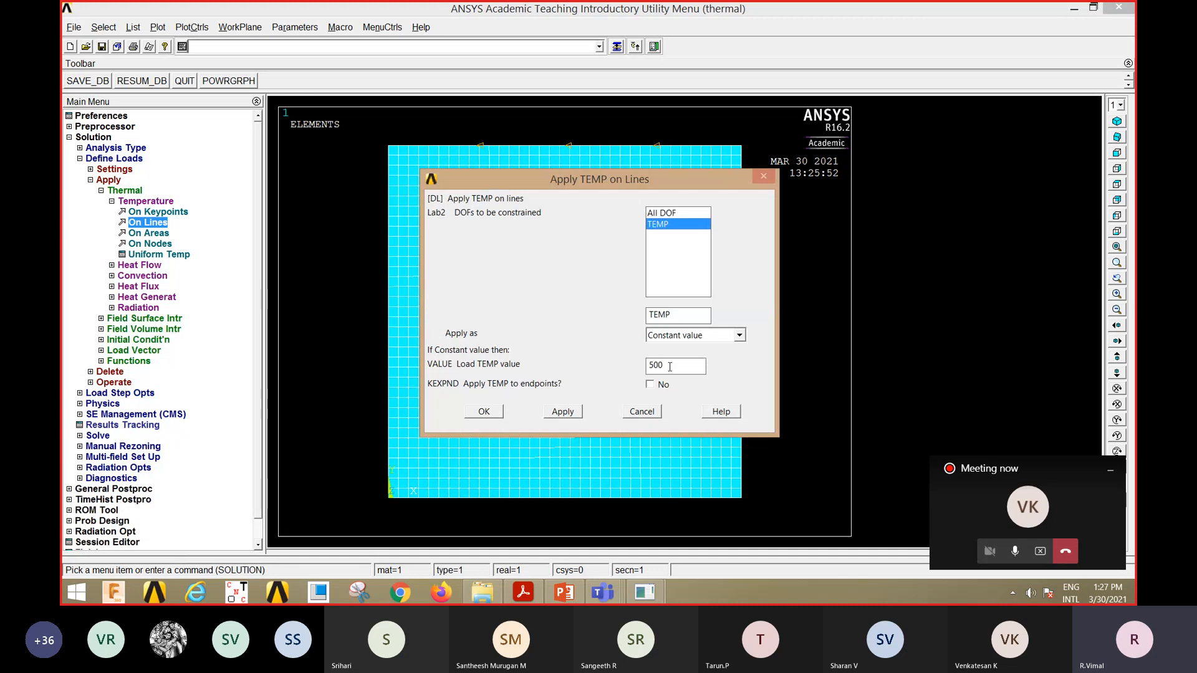
double_click(670, 367)
type("100")
left_click(500, 411)
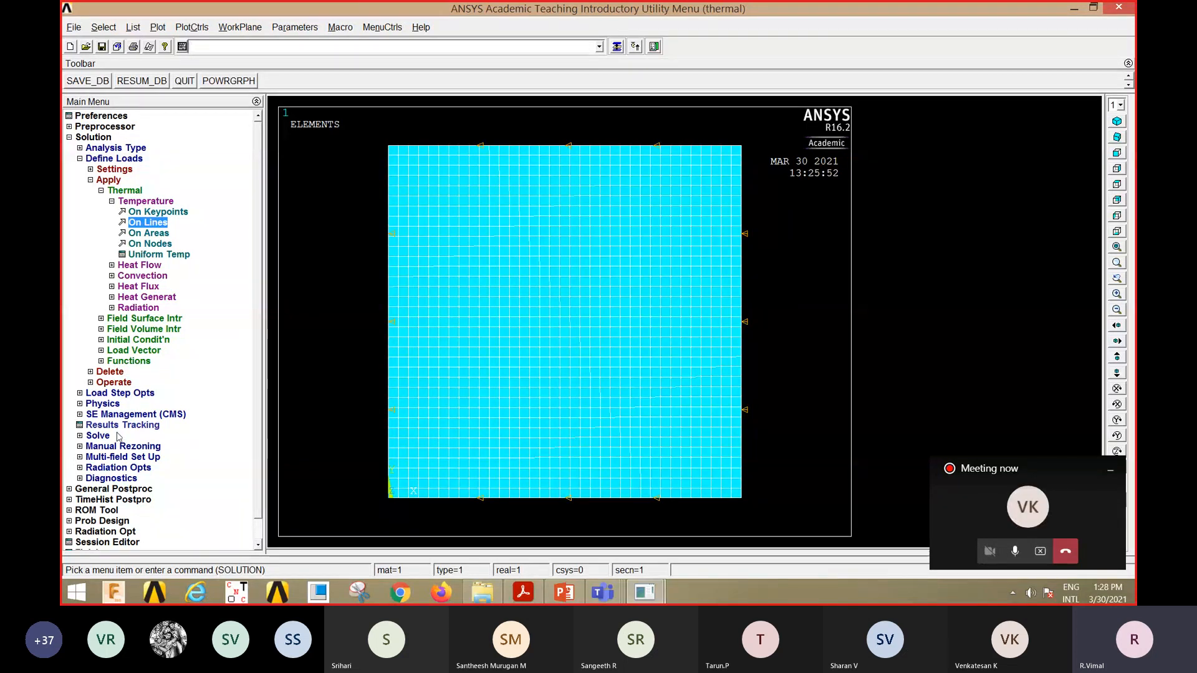
Solve the current load step with the new edge temperatures, and dismiss the solution note and status window.
left_click(97, 436)
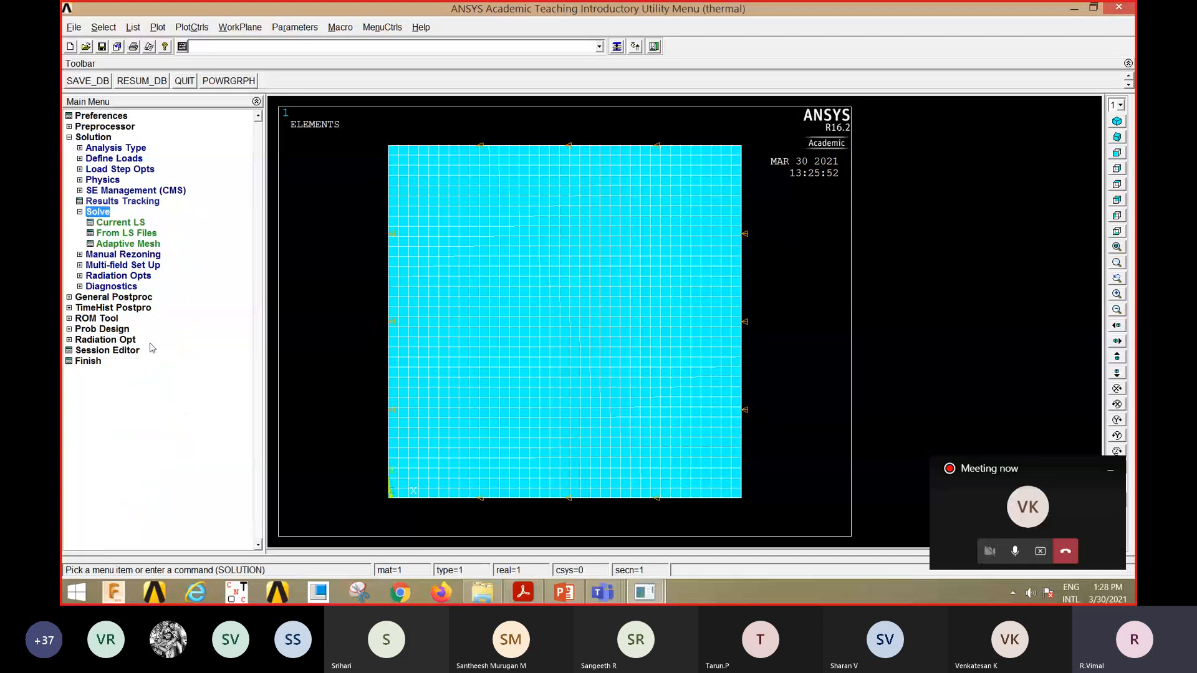
left_click(127, 225)
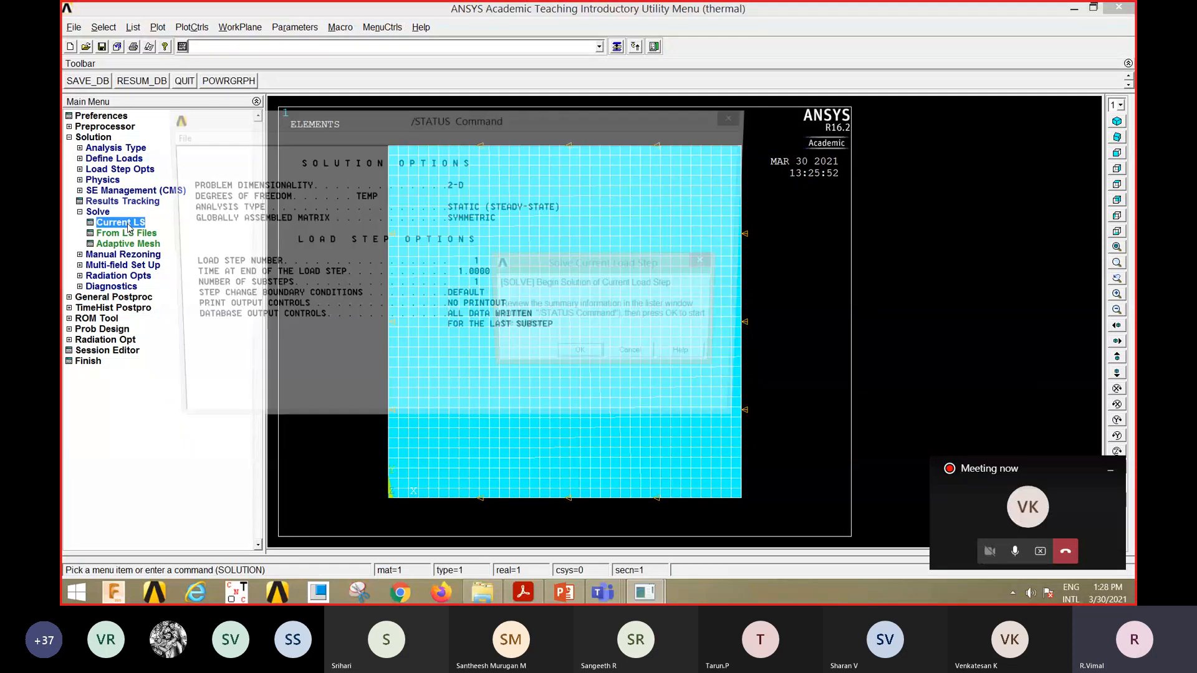
left_click(590, 357)
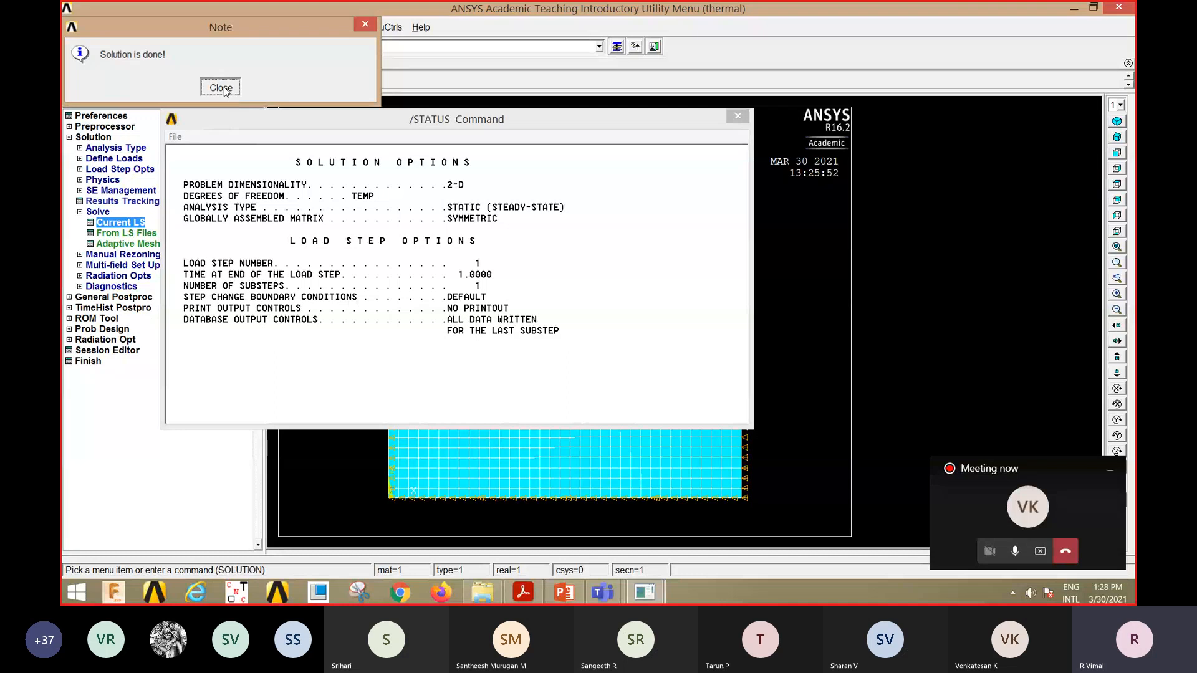
left_click(223, 90)
left_click(736, 118)
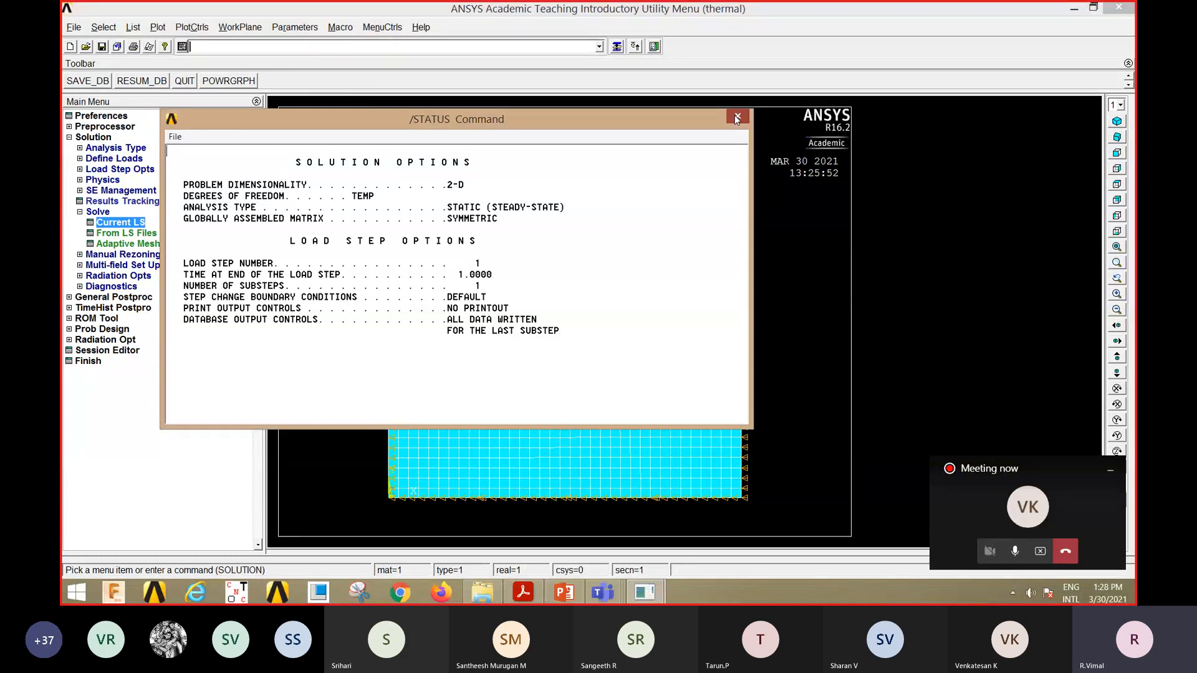
Plot the nodal temperature contour from the DOF solution for the Exercise 11 plate in the general postprocessor.
left_click(114, 297)
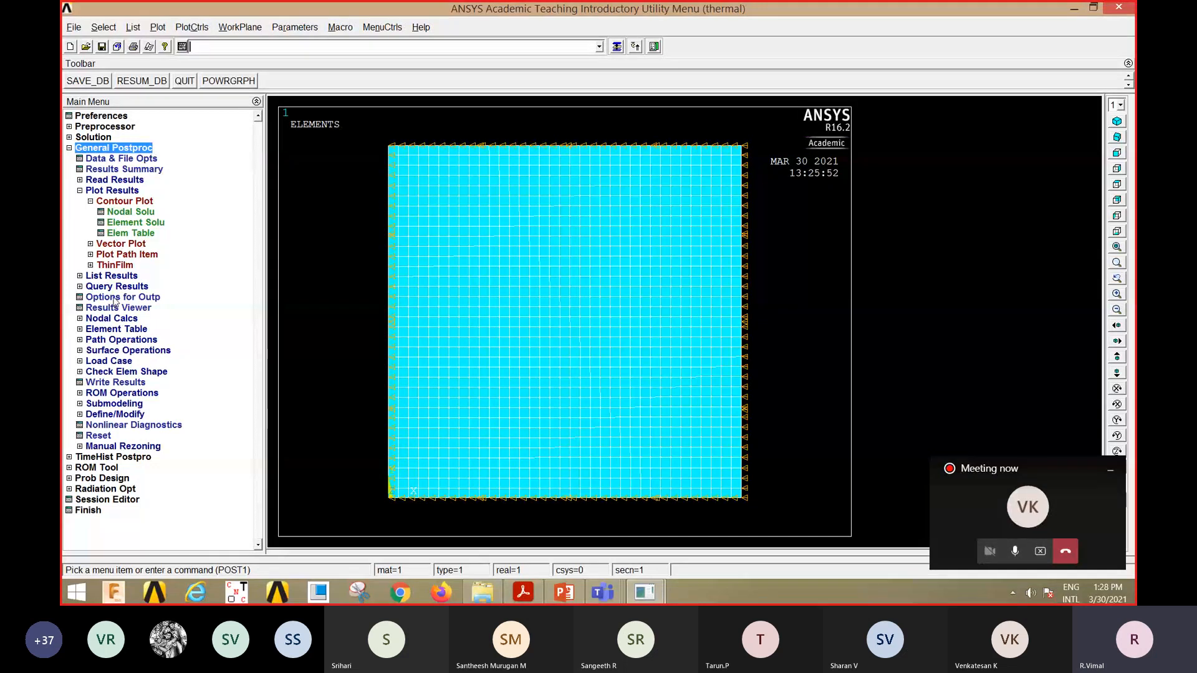
left_click(114, 192)
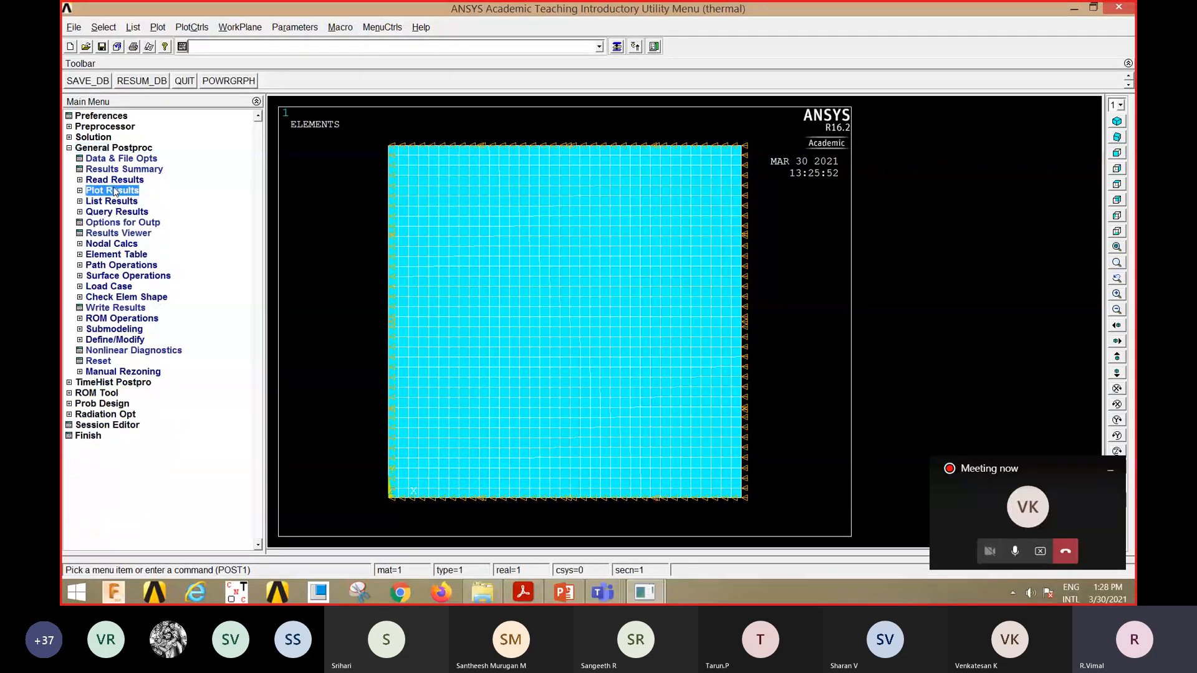
left_click(114, 192)
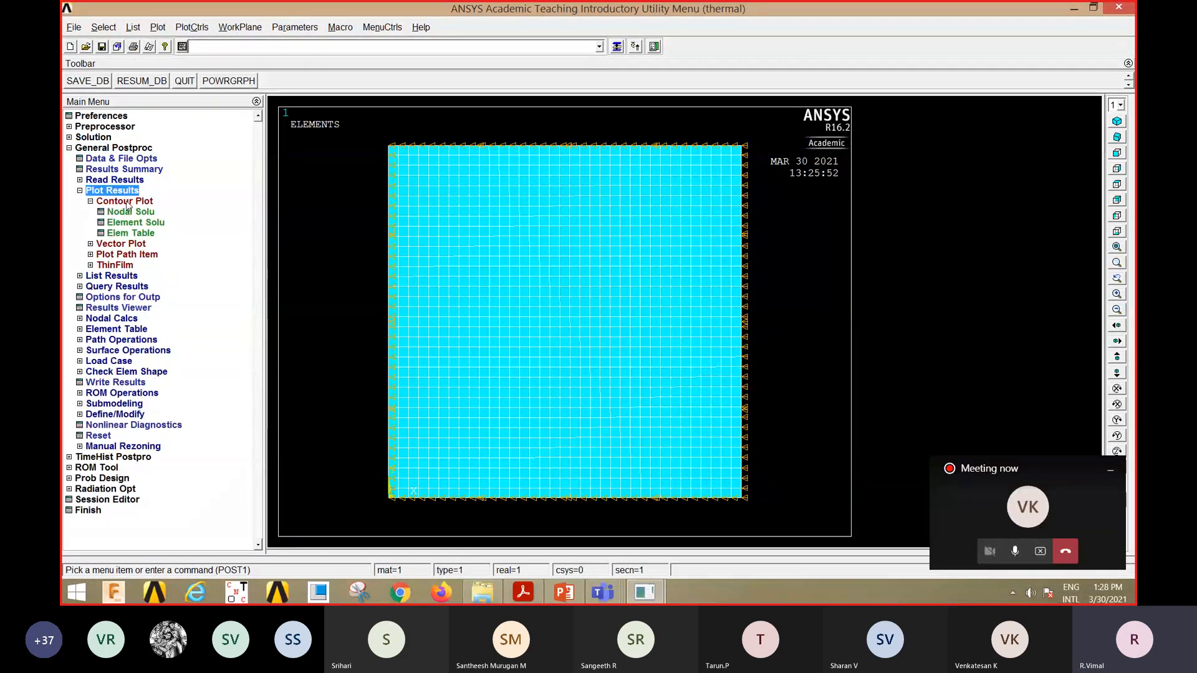
left_click(127, 203)
left_click(126, 203)
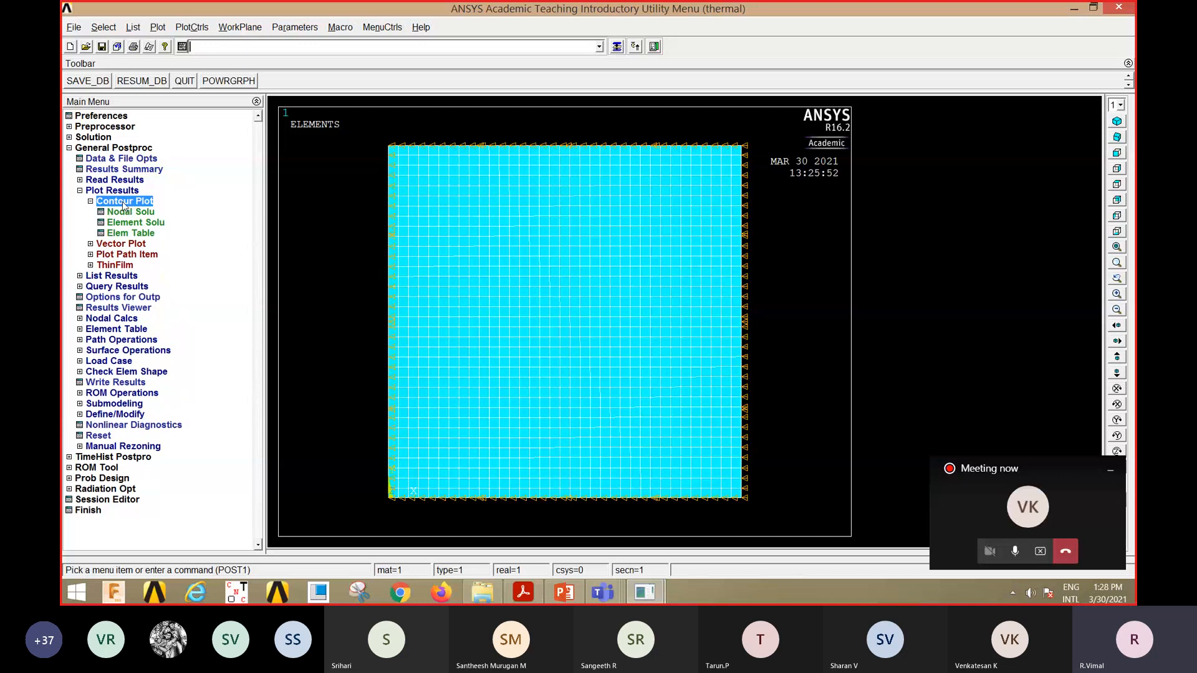
left_click(129, 213)
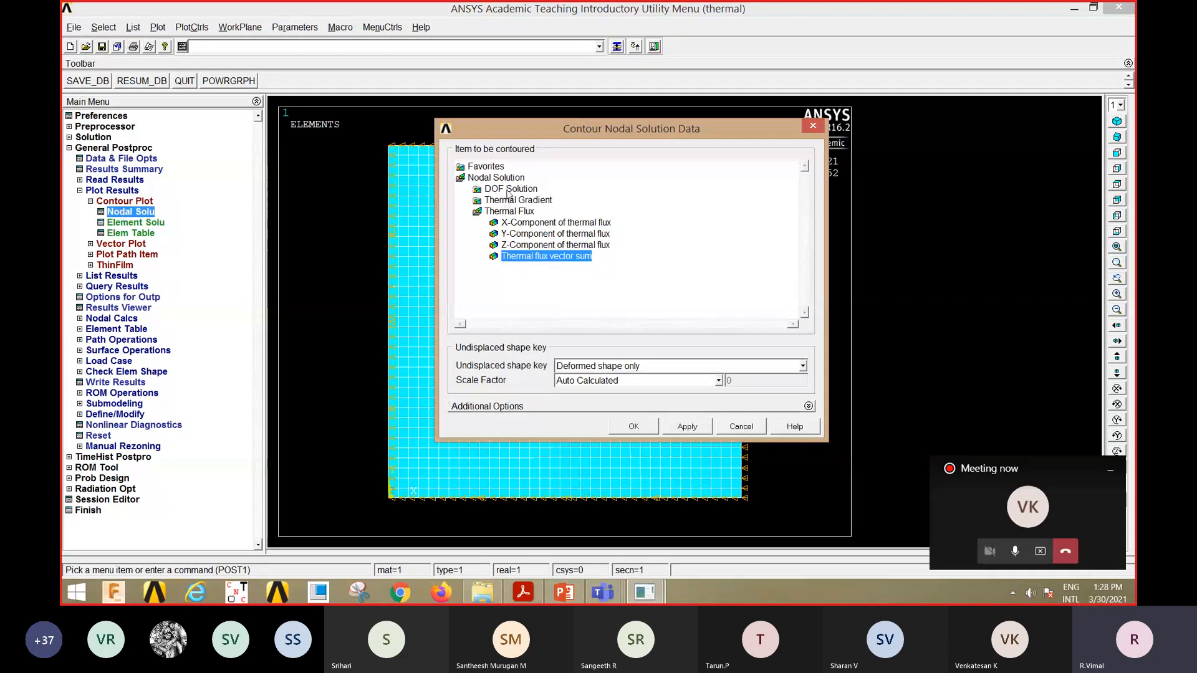
left_click(506, 189)
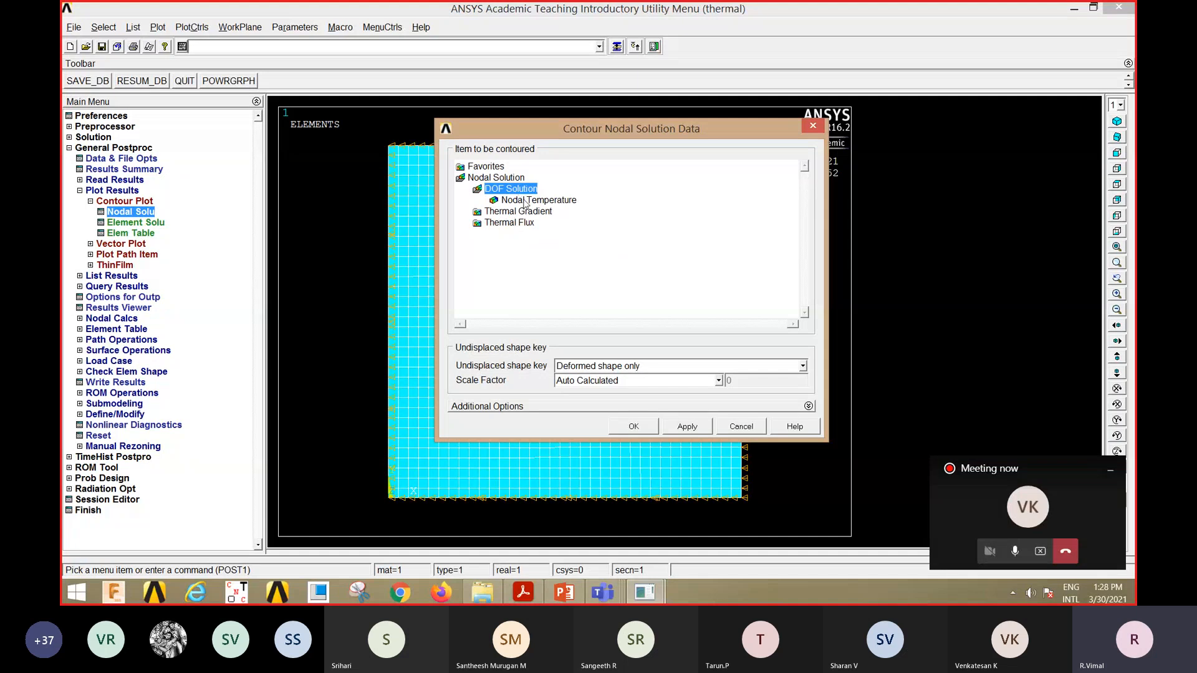
left_click(529, 201)
left_click(624, 430)
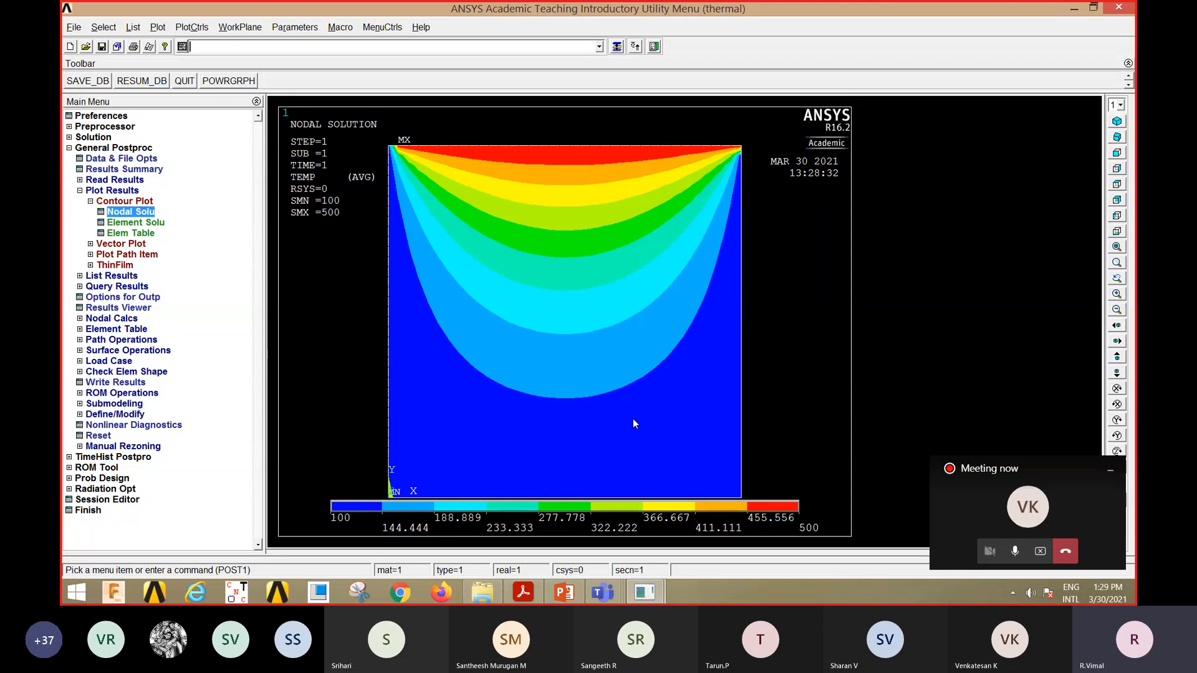
Plot the thermal flux vector sum as a nodal solution contour for the Exercise 11 plate.
left_click(144, 213)
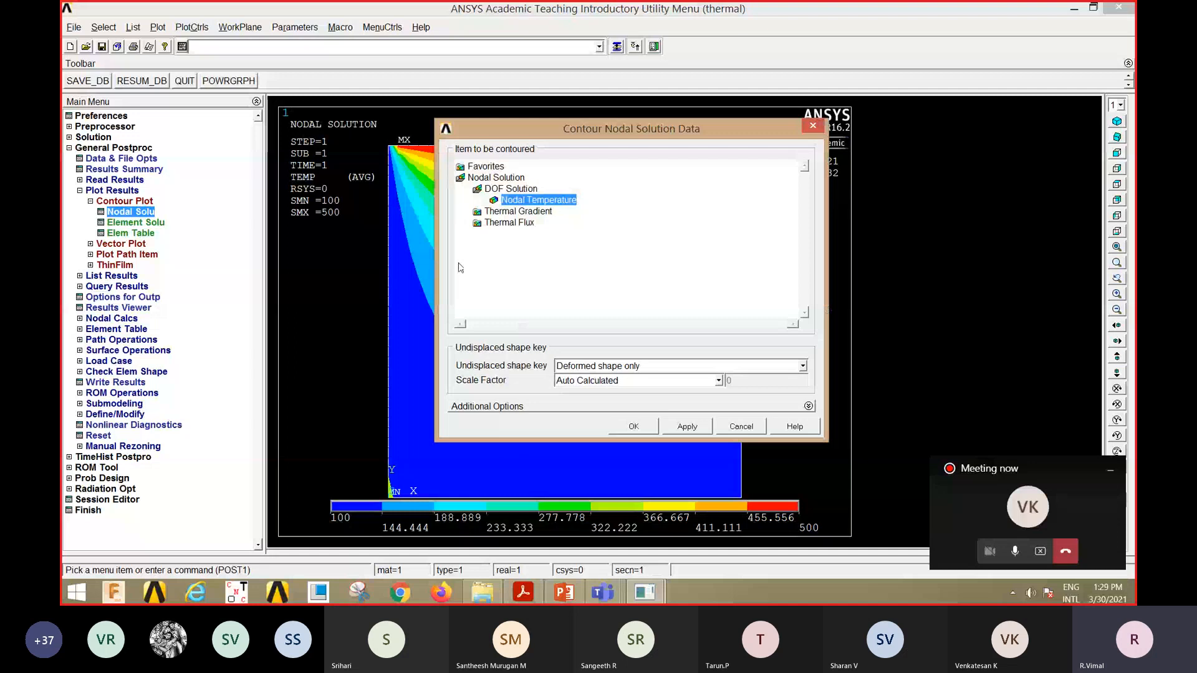
left_click(505, 224)
left_click(530, 257)
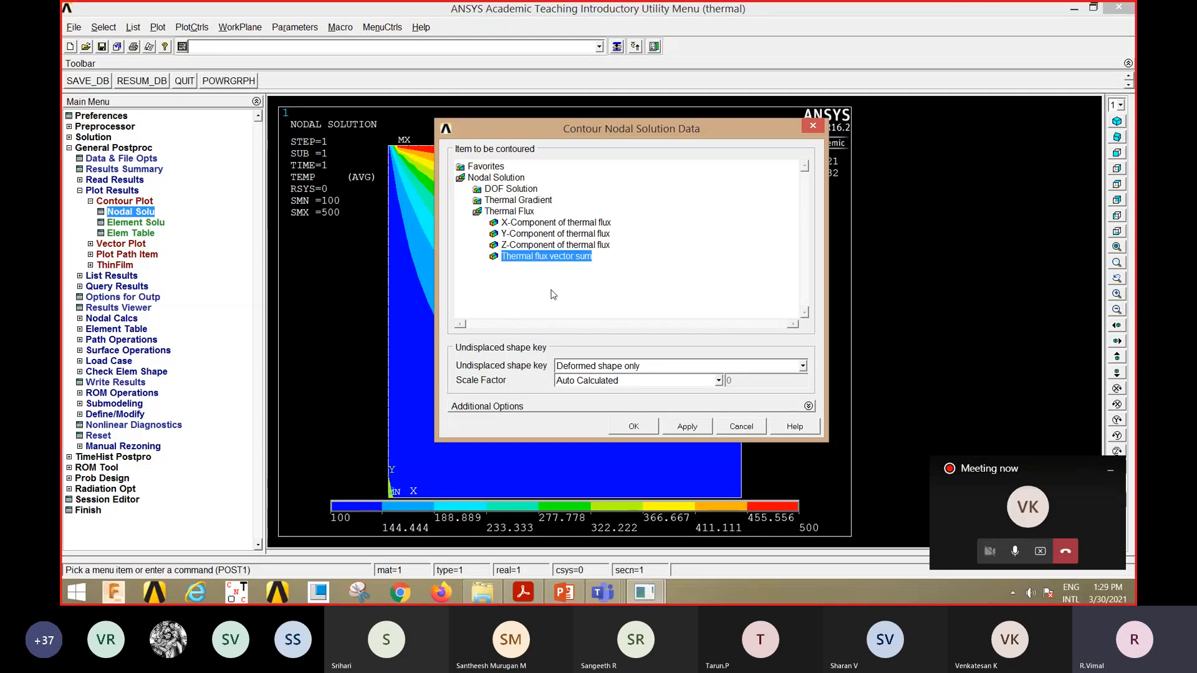
left_click(631, 428)
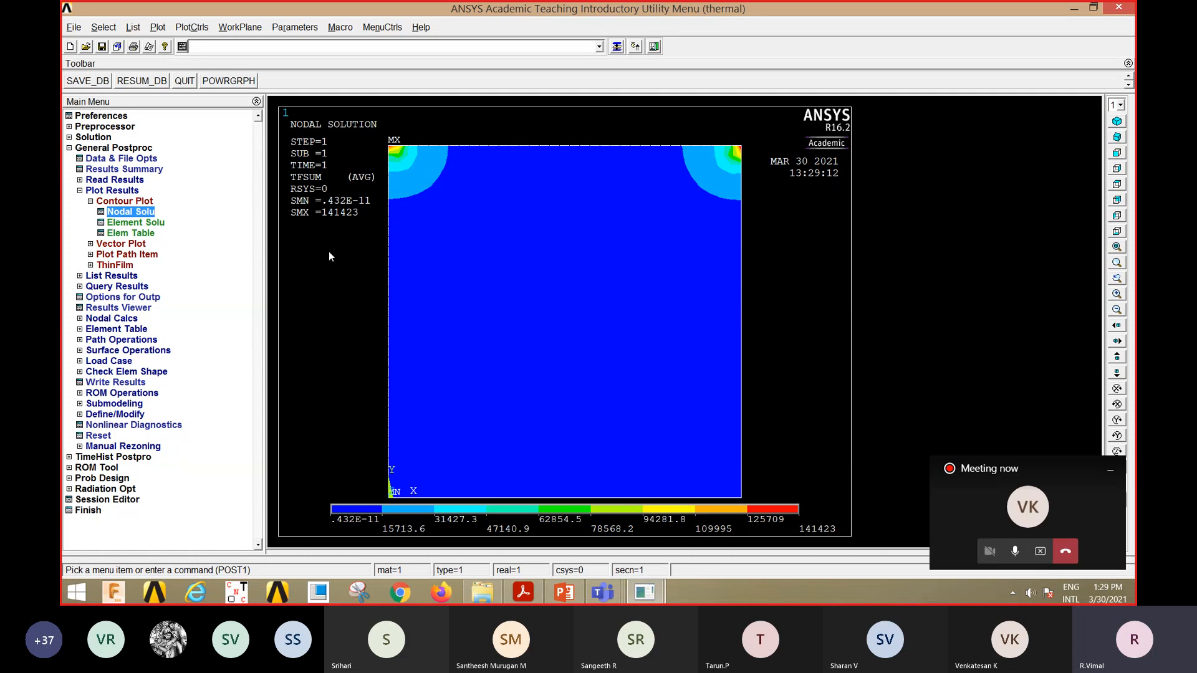
Switch to PowerPoint and show the Exercise 12 mixed boundary slide to examine its conduction, convection and insulation conditions.
left_click(569, 600)
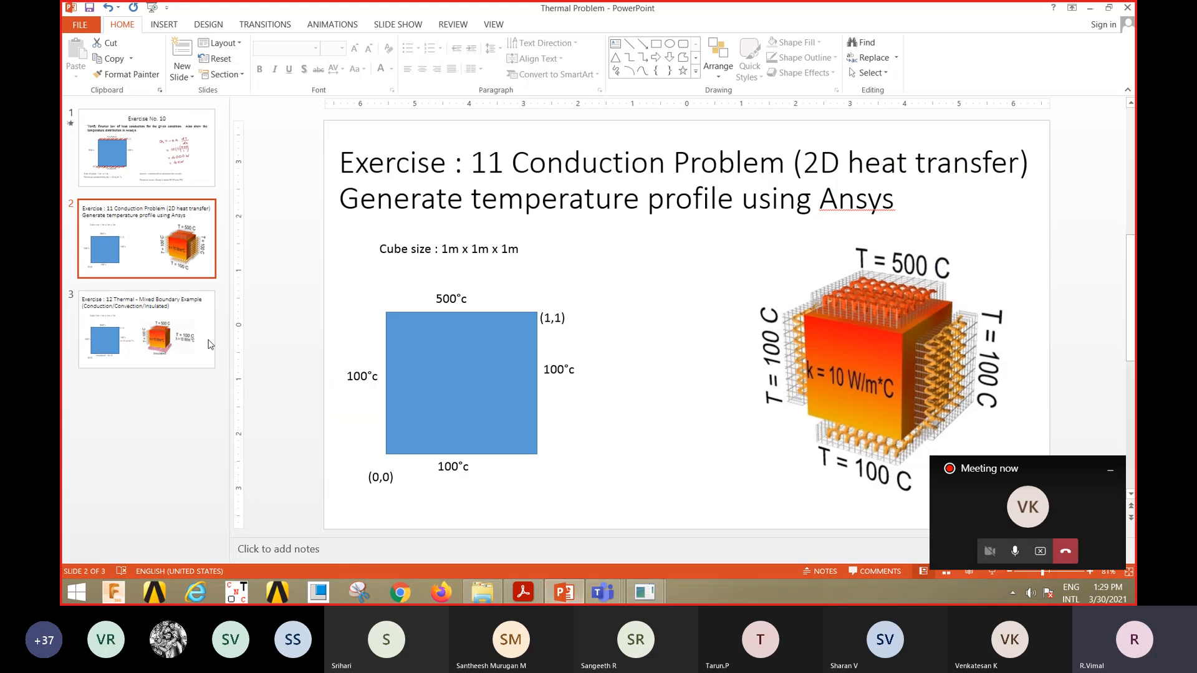
left_click(169, 339)
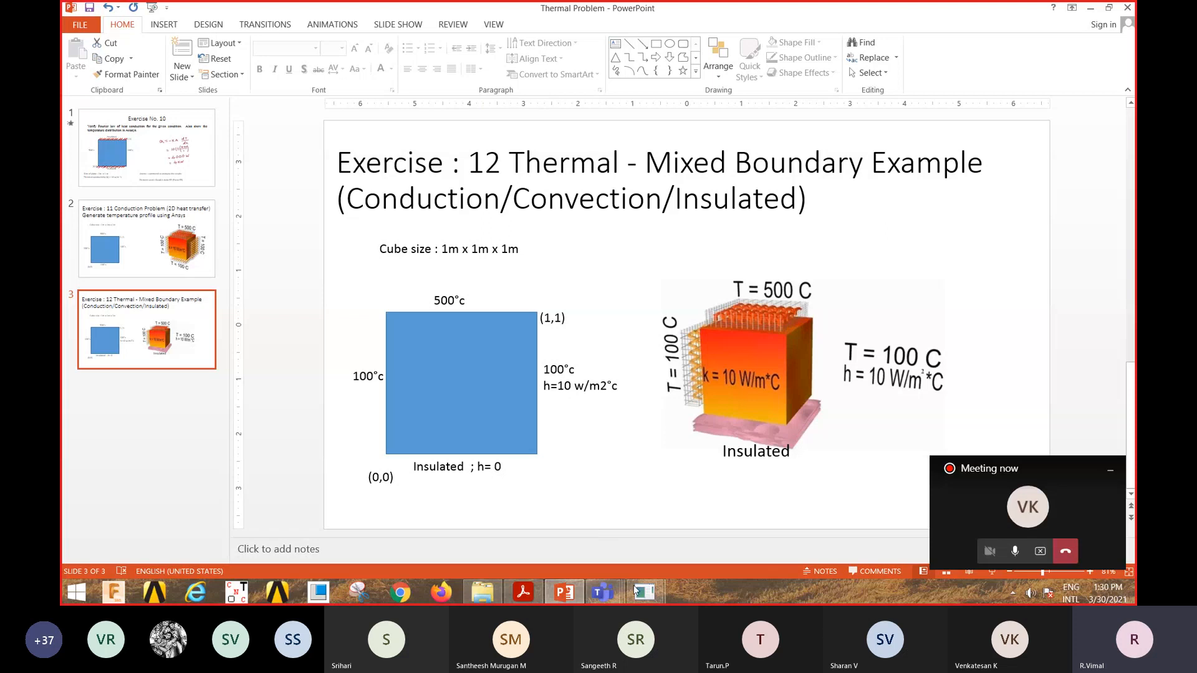
Switch back to ANSYS and delete all loads and load step options from the solved plate model.
mouse_move(645, 592)
left_click(667, 527)
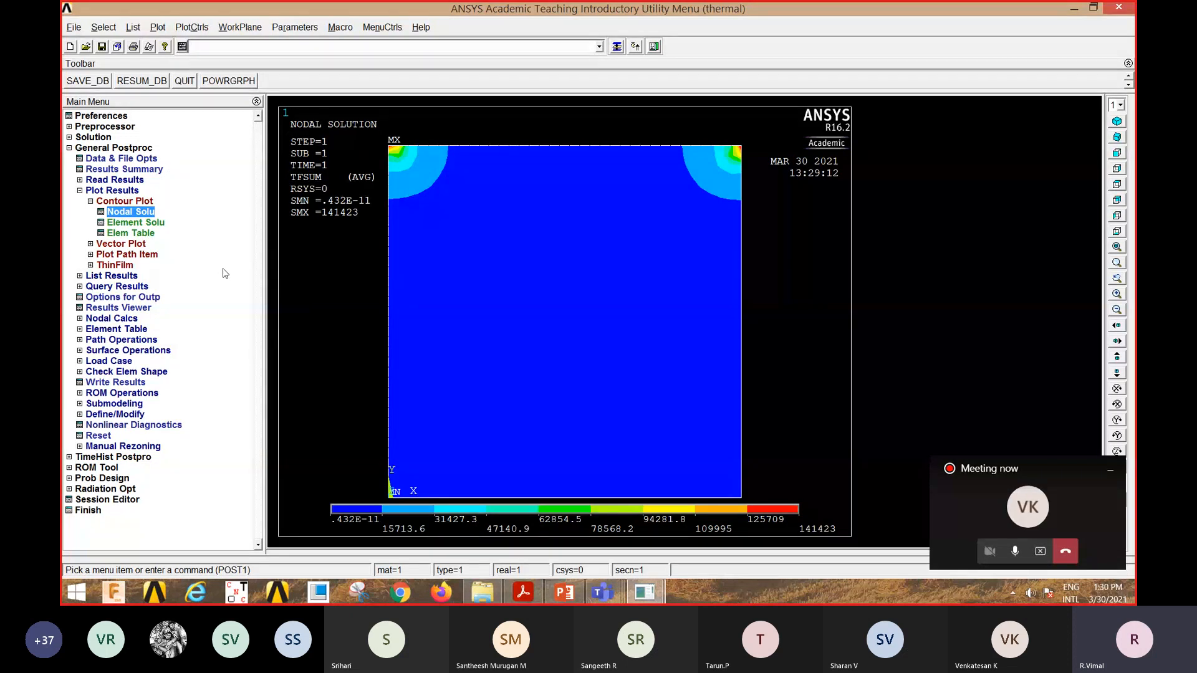
left_click(93, 137)
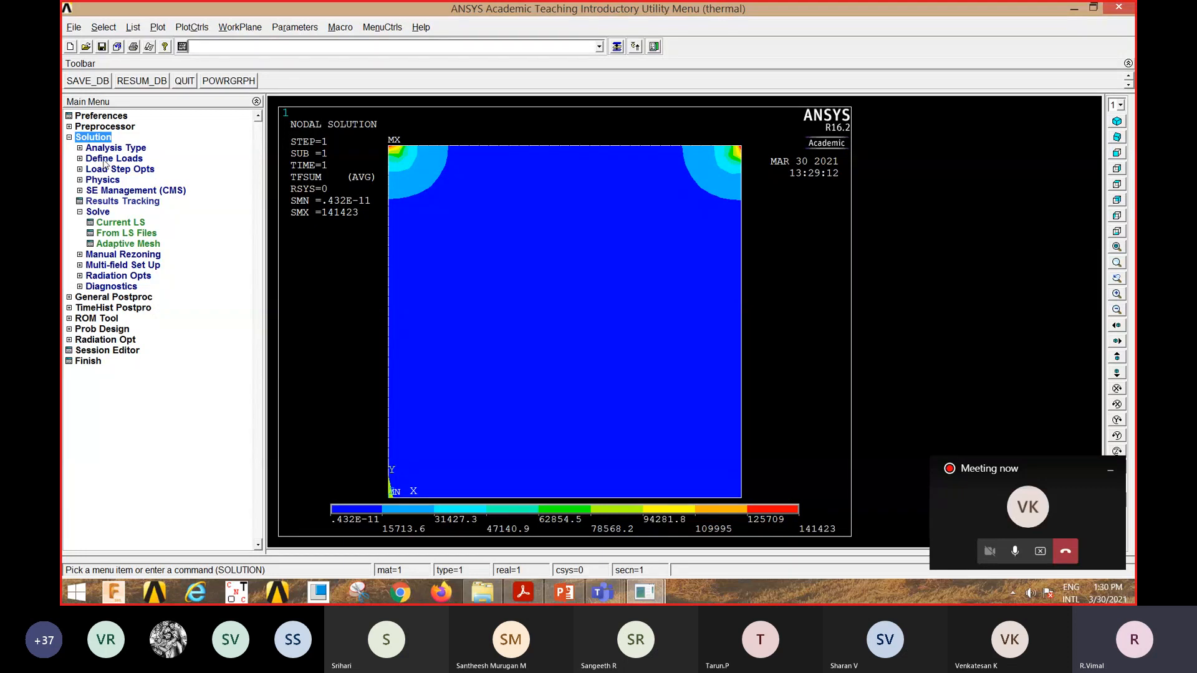
left_click(105, 160)
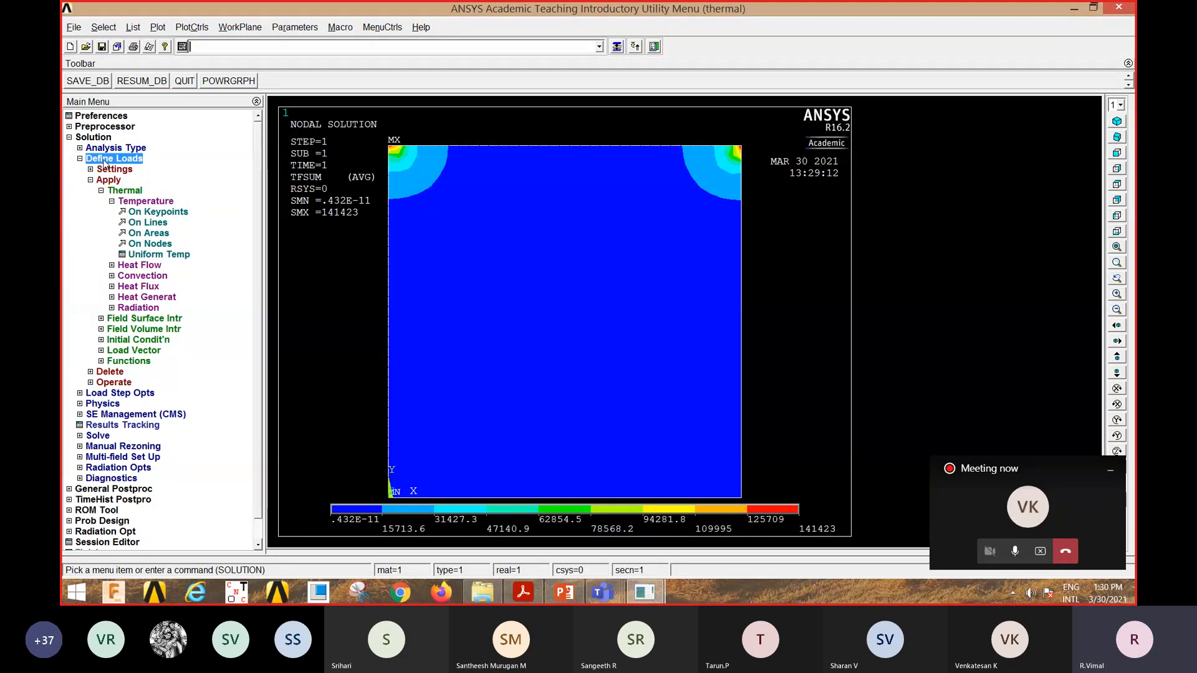
left_click(109, 372)
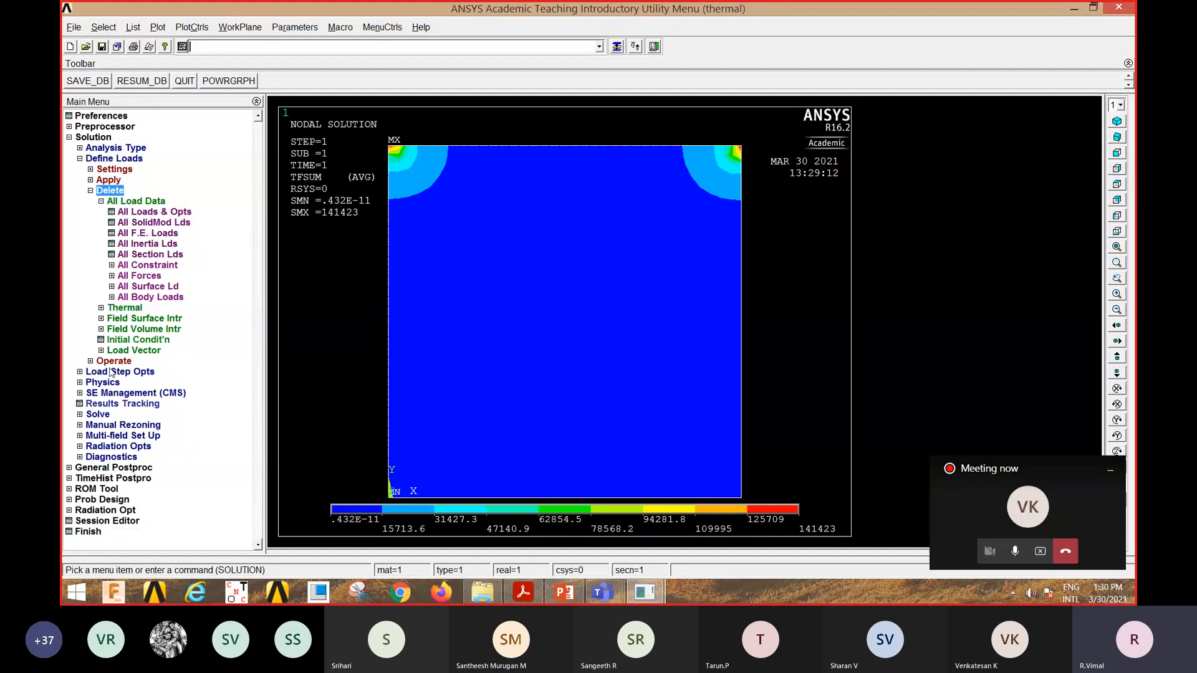
left_click(143, 213)
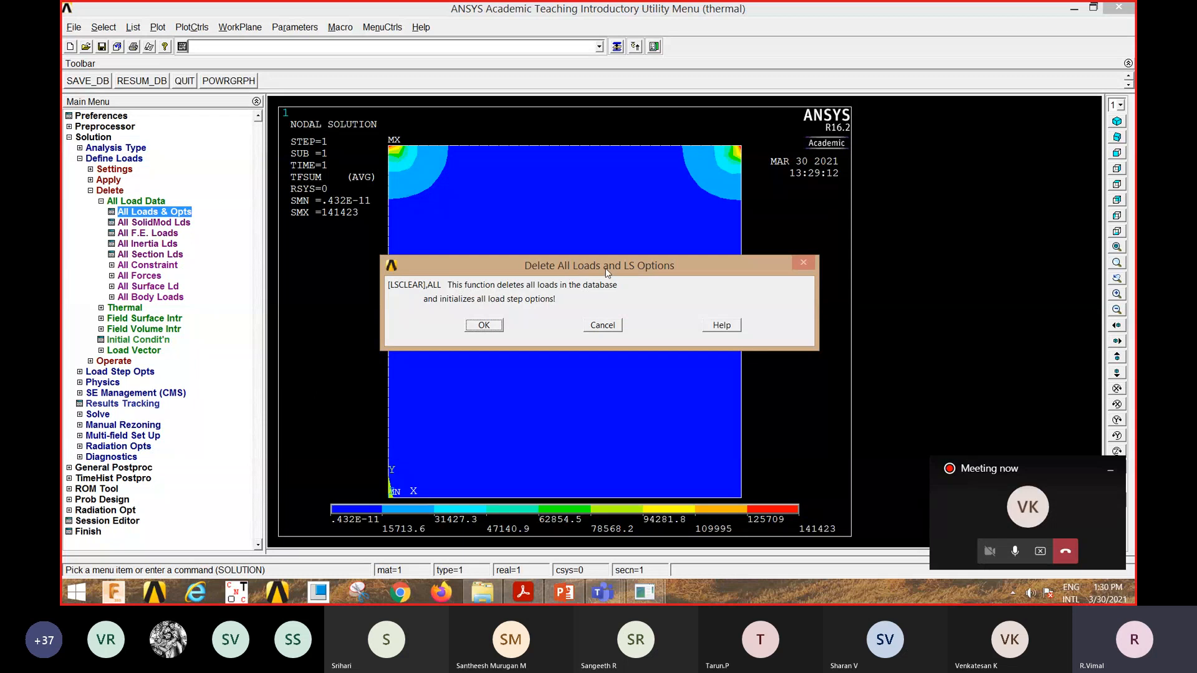
left_click(491, 324)
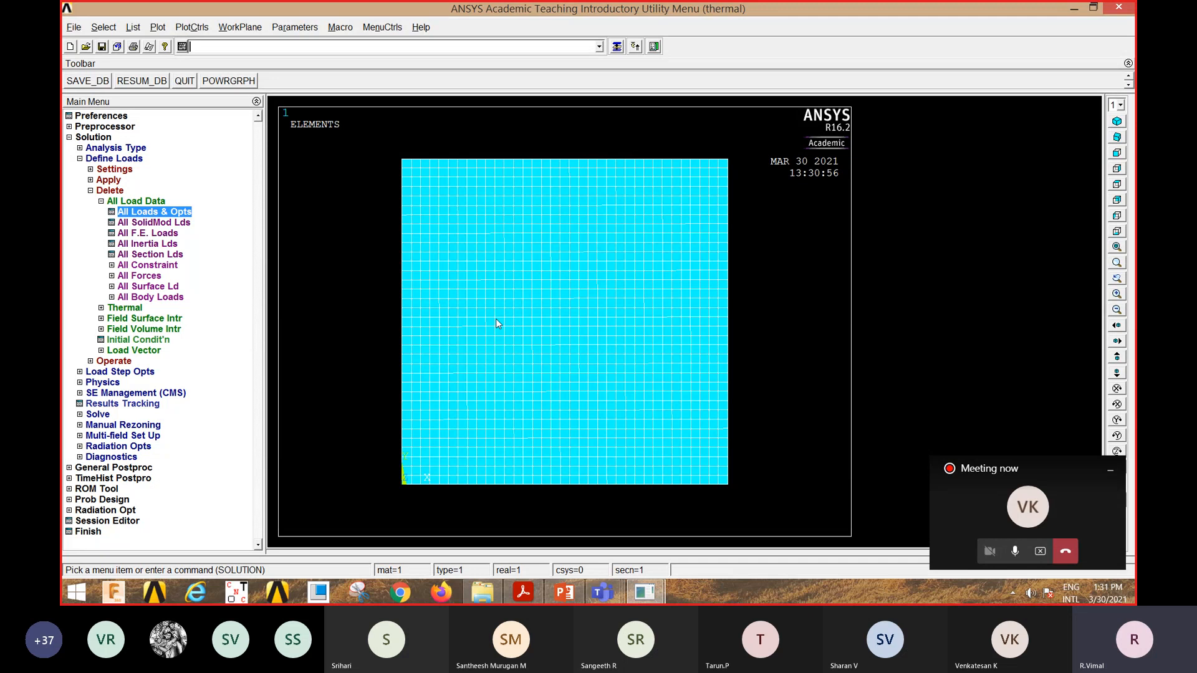
Apply a constant temperature of 500 to the plate's top edge line.
left_click(109, 181)
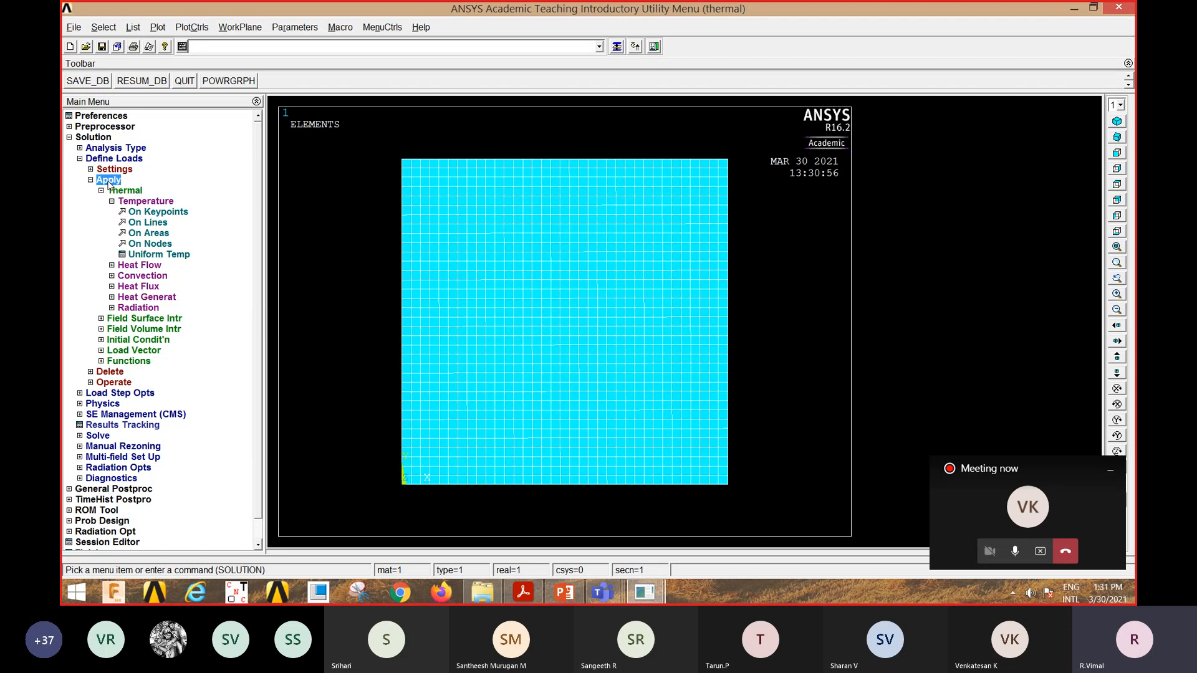
left_click(124, 192)
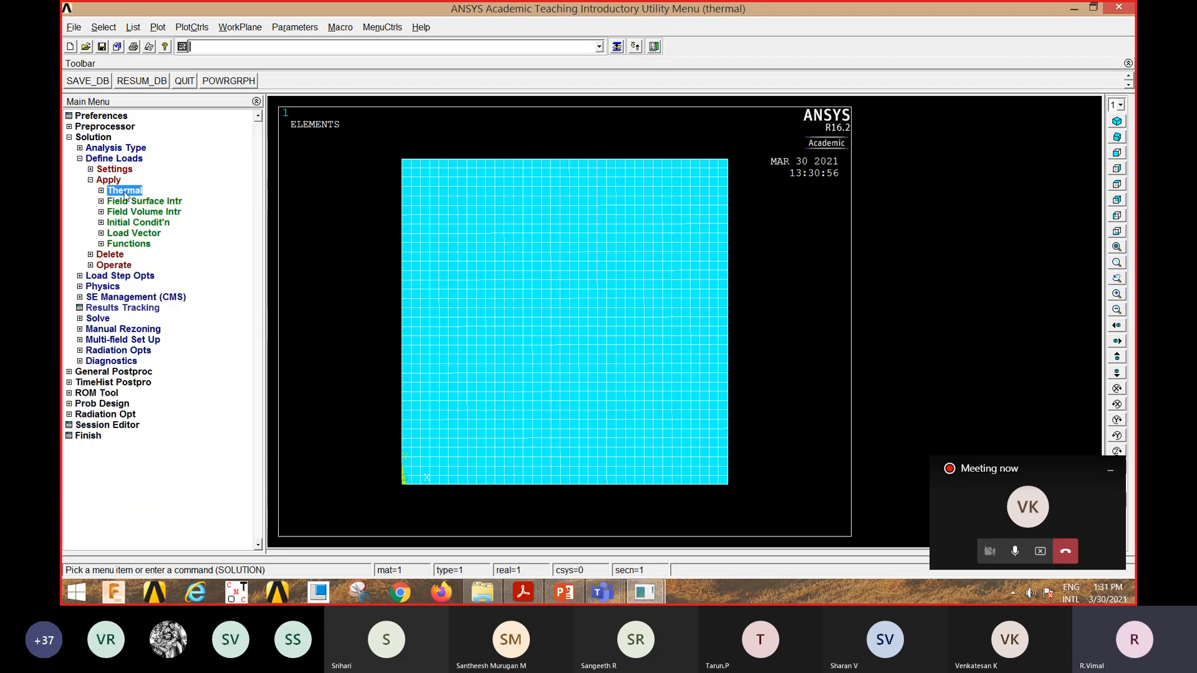
left_click(125, 192)
left_click(147, 204)
left_click(147, 204)
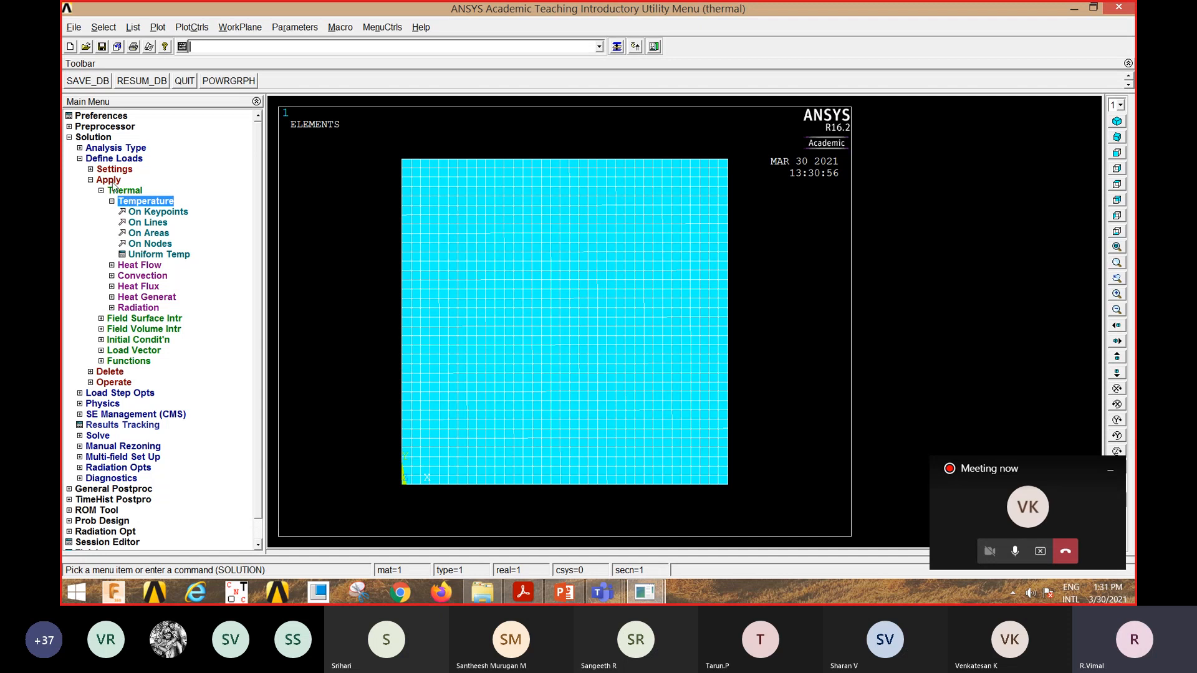
left_click(152, 223)
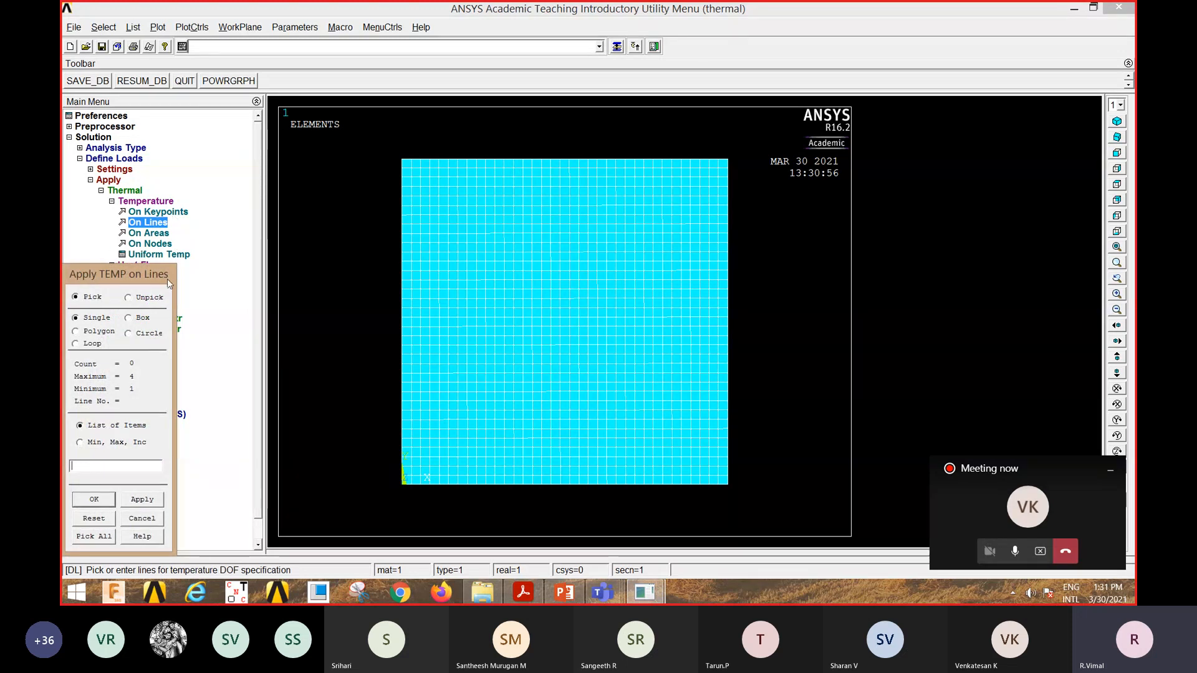
left_click(541, 160)
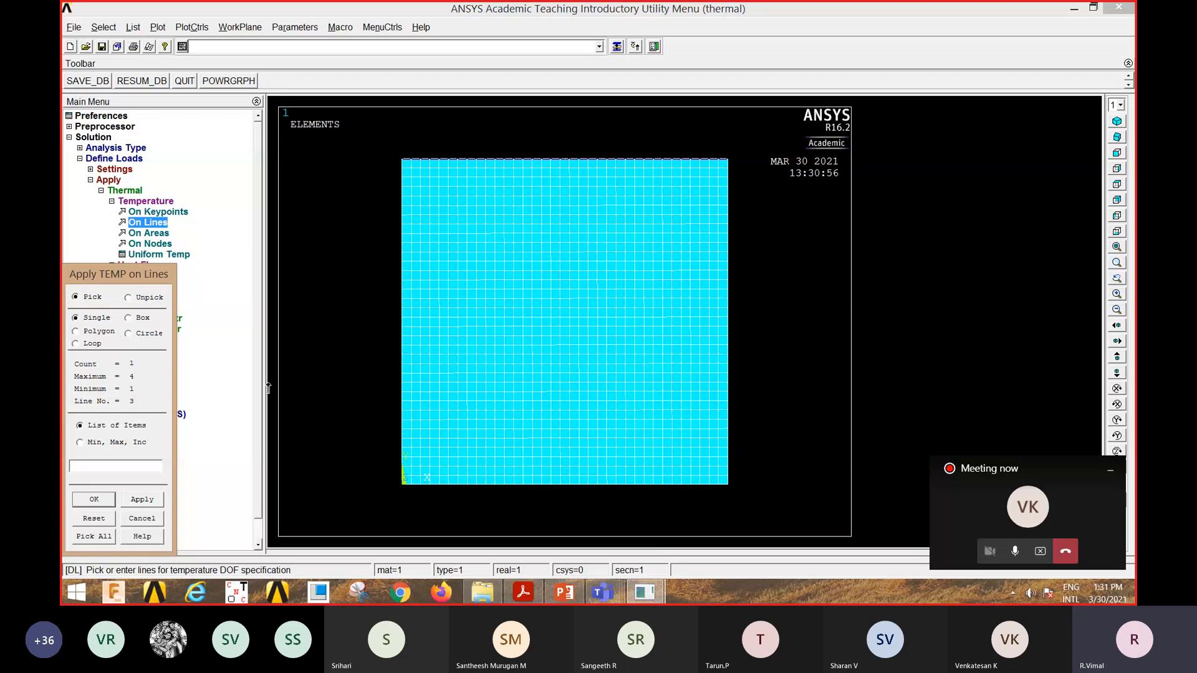
left_click(93, 500)
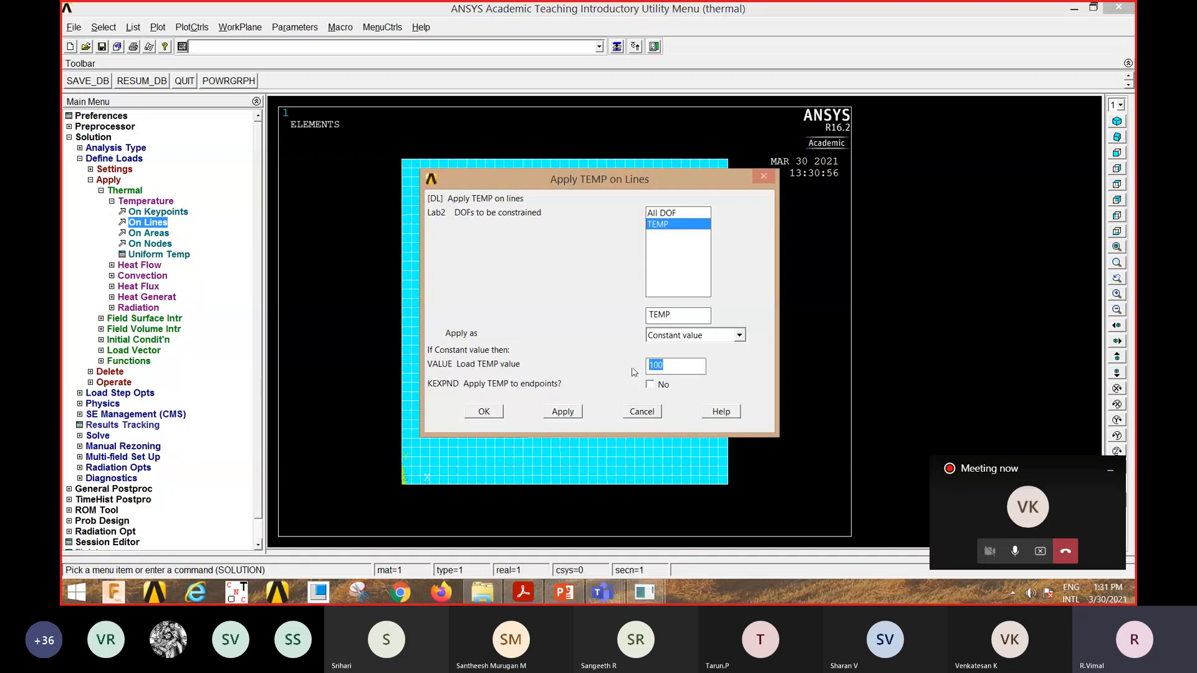
type("500")
left_click(498, 412)
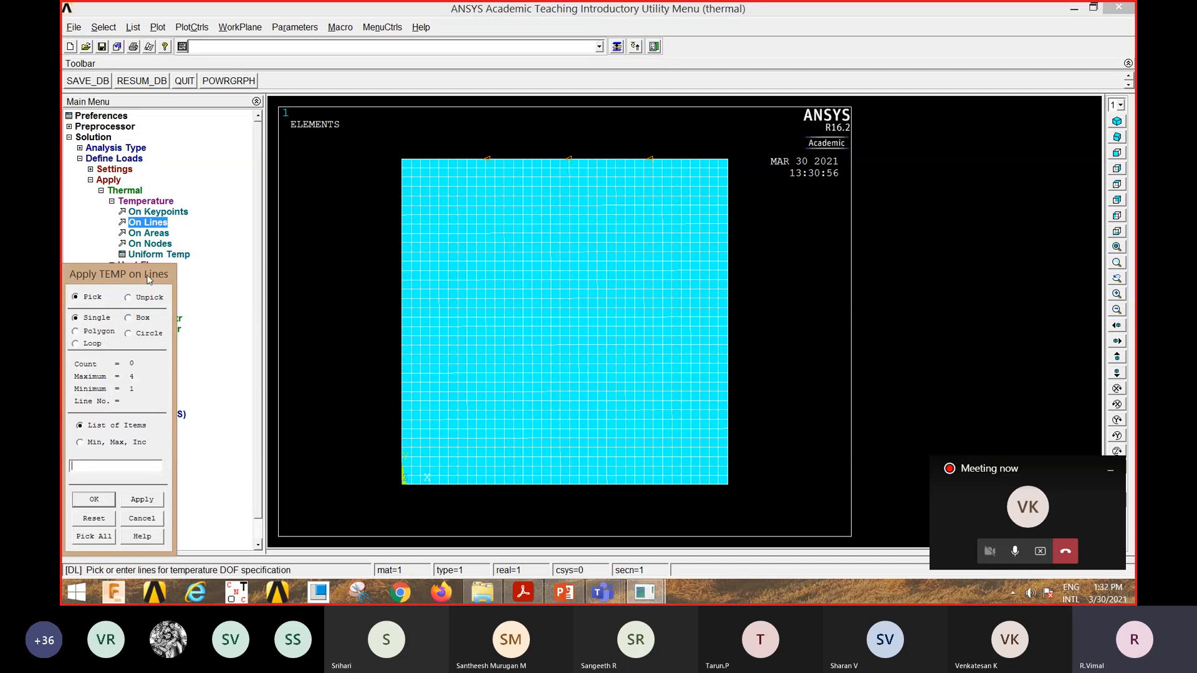
Apply a constant temperature of 100 to the plate's left edge line.
left_click(399, 305)
left_click(94, 500)
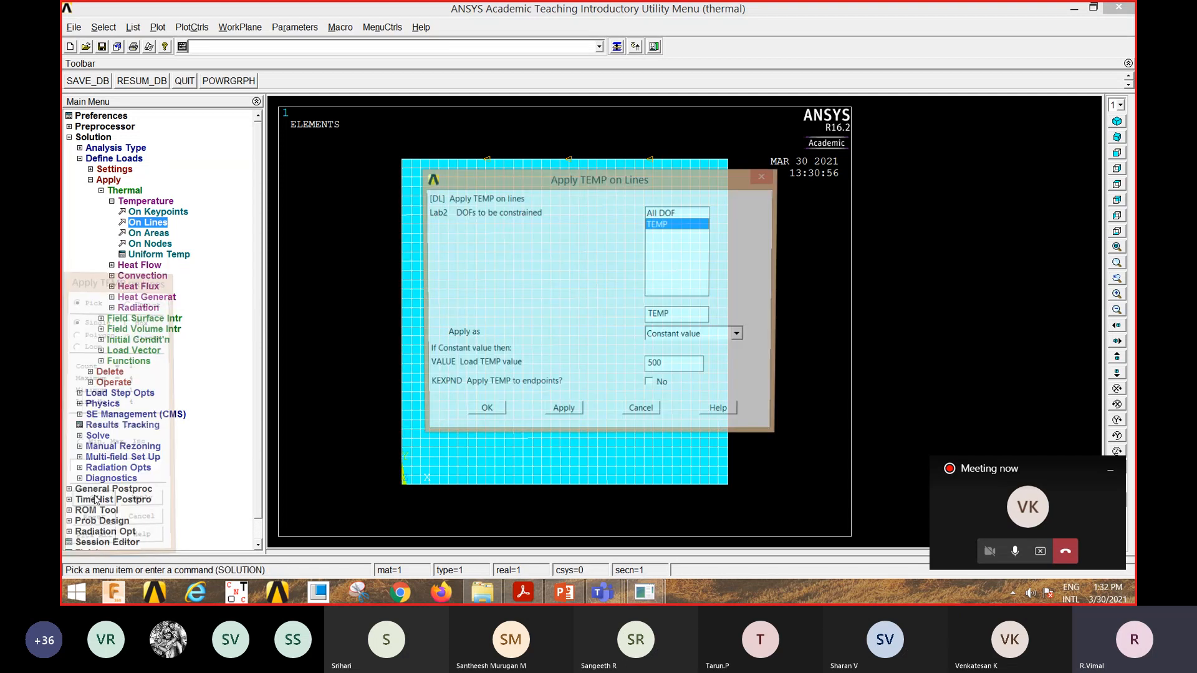
left_click_drag(666, 364, 626, 375)
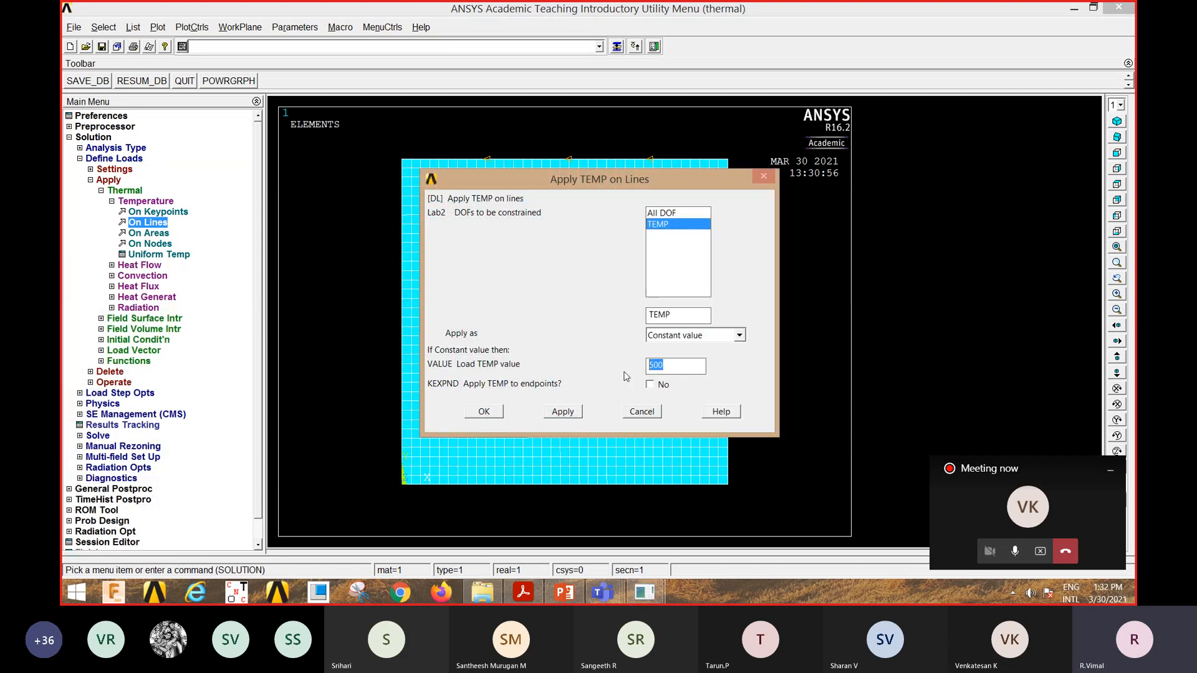
type("100")
left_click(490, 412)
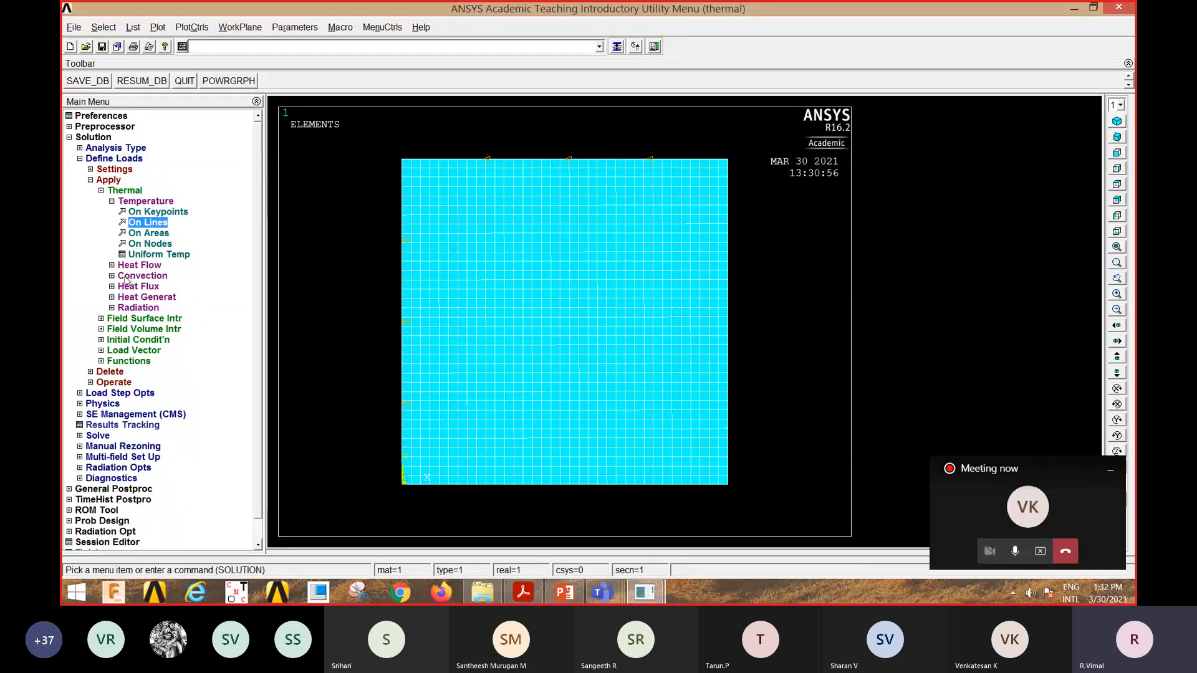
Apply convection to the plate's right edge line with film coefficient 10 and bulk temperature 100.
left_click(129, 277)
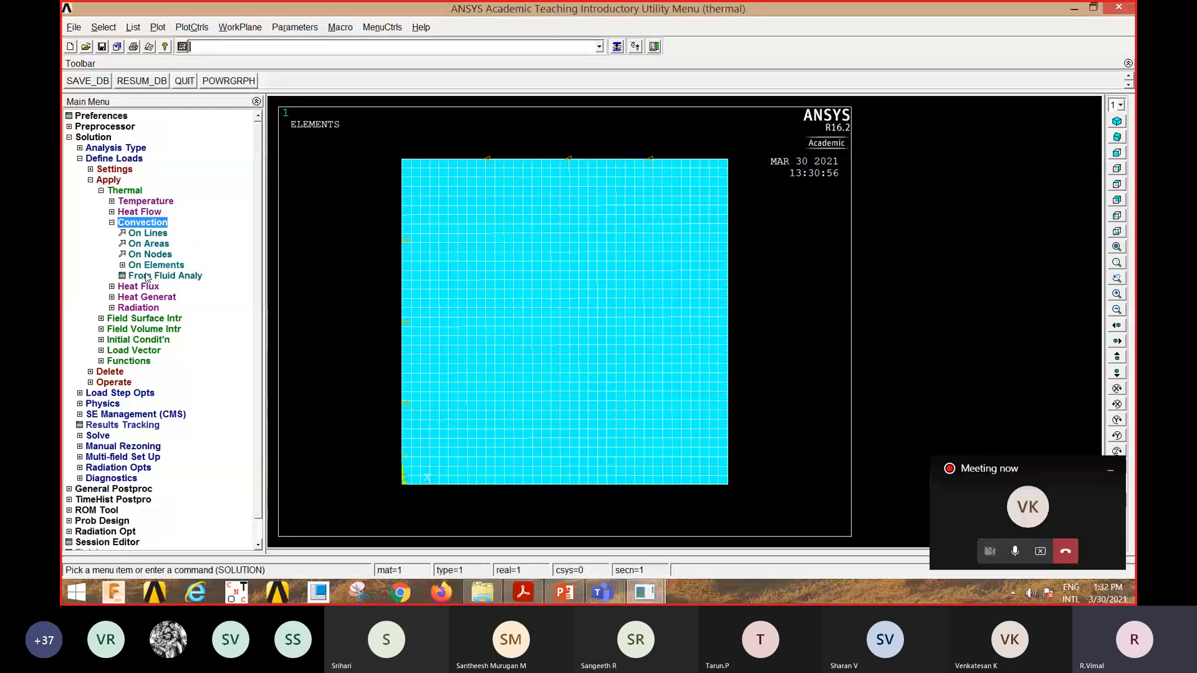
left_click(149, 234)
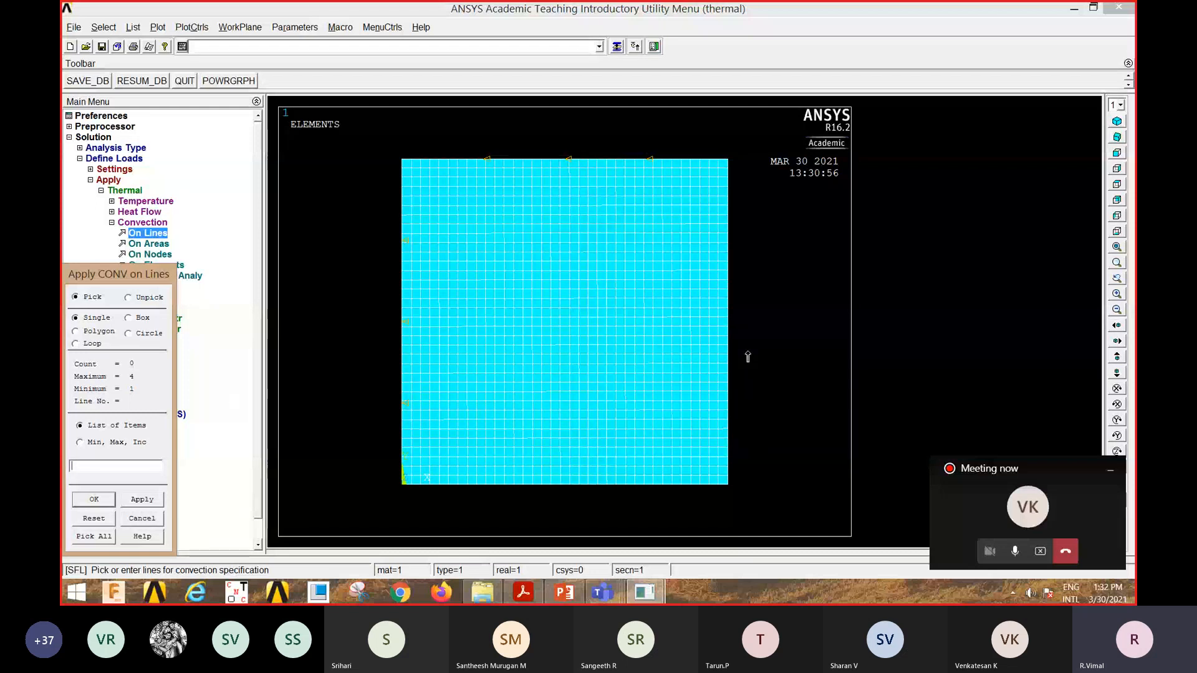
left_click(729, 361)
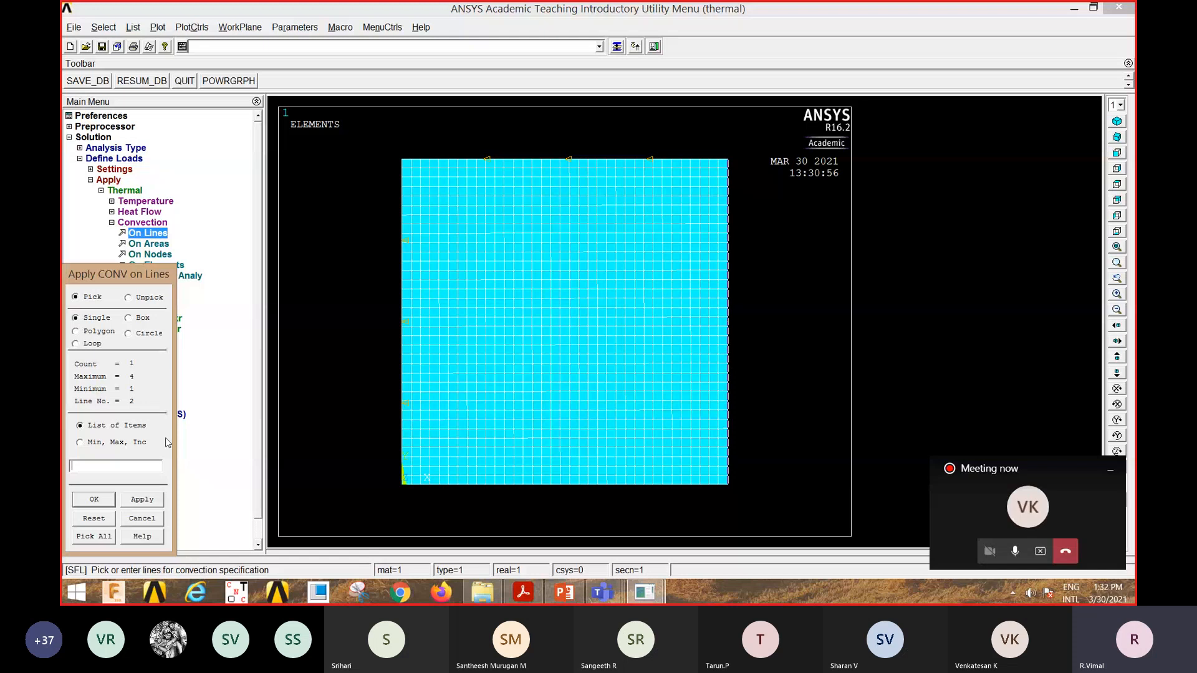
left_click(95, 499)
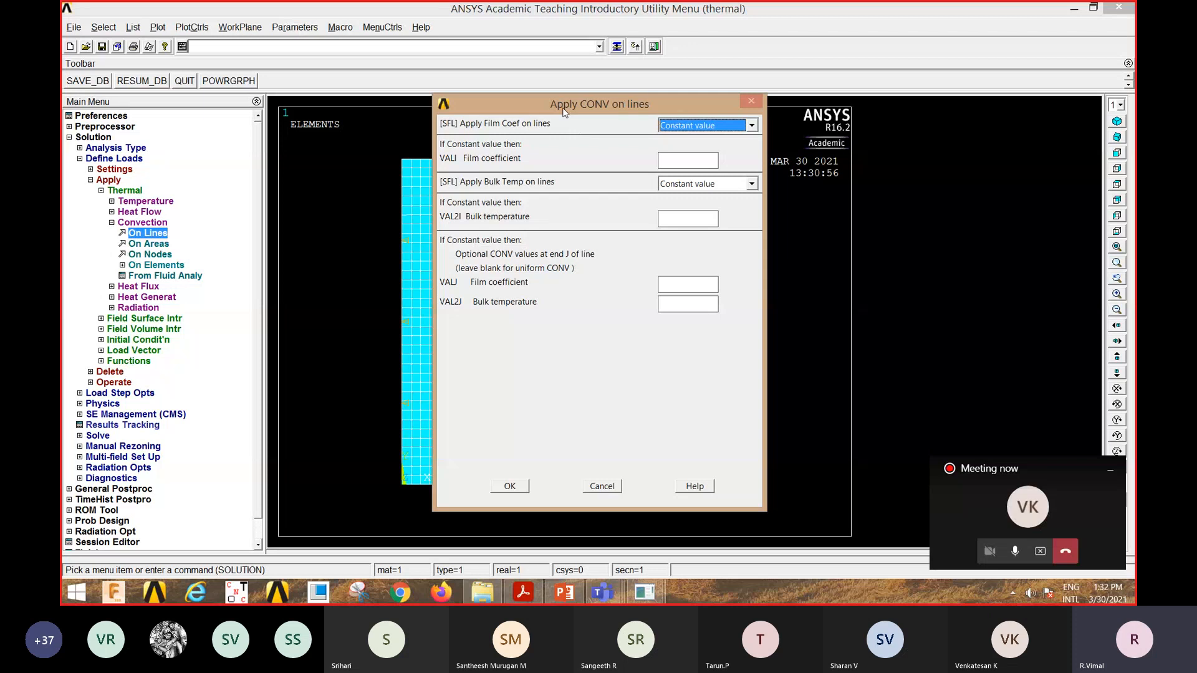
left_click(682, 160)
type("10")
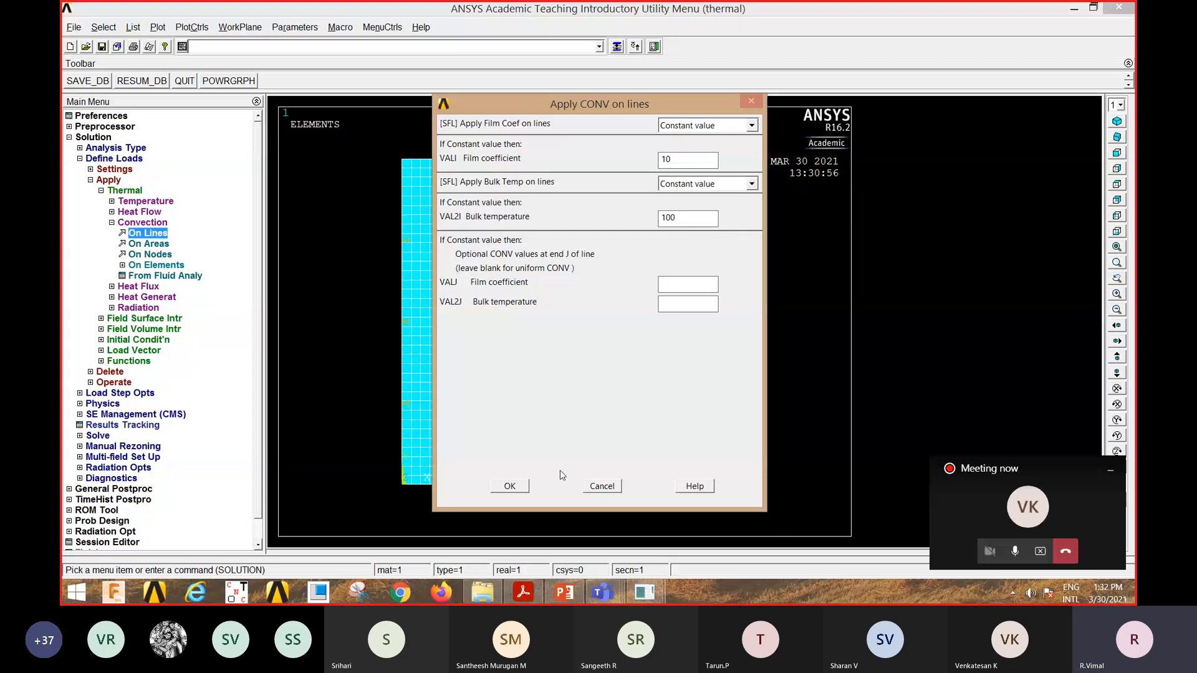
left_click(520, 487)
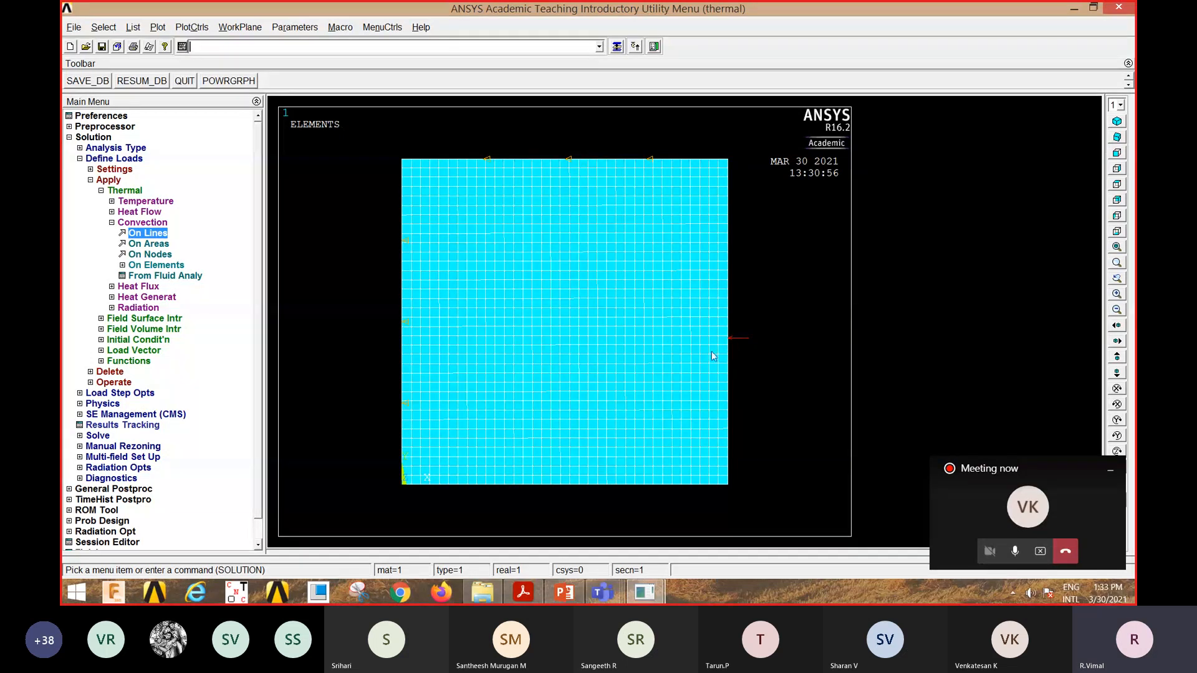
Insulate the plate's bottom edge line by applying convection with film coefficient 0 and bulk temperature 0.
left_click(147, 236)
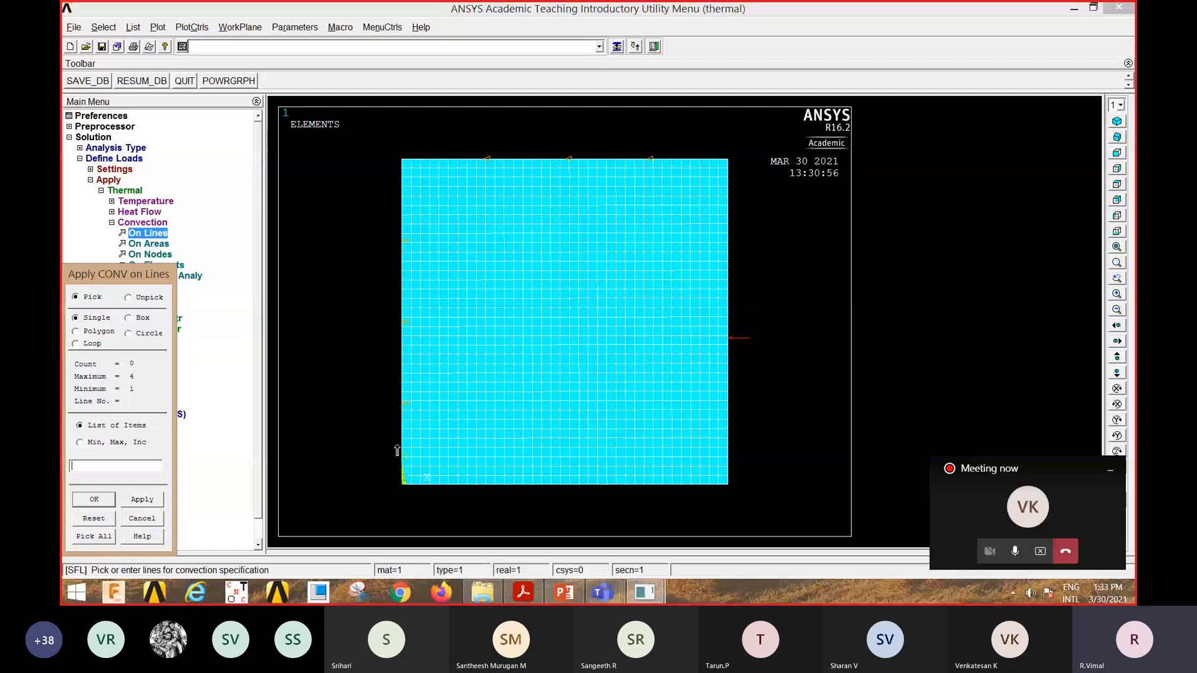
left_click(546, 495)
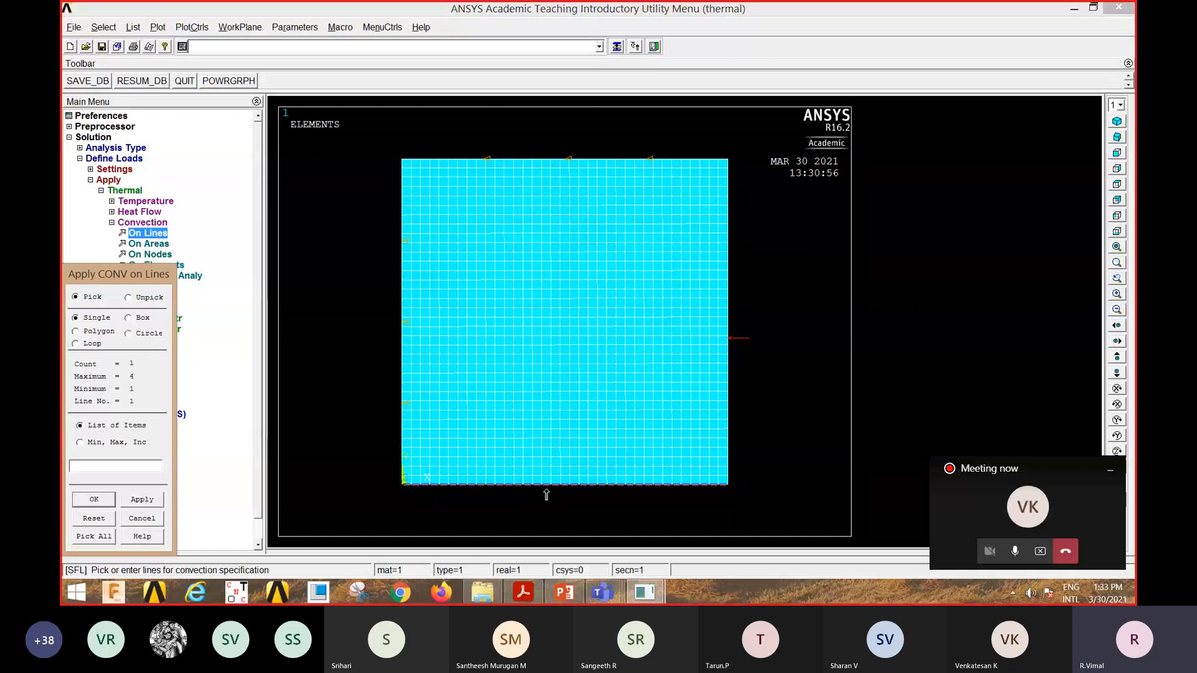
left_click(108, 500)
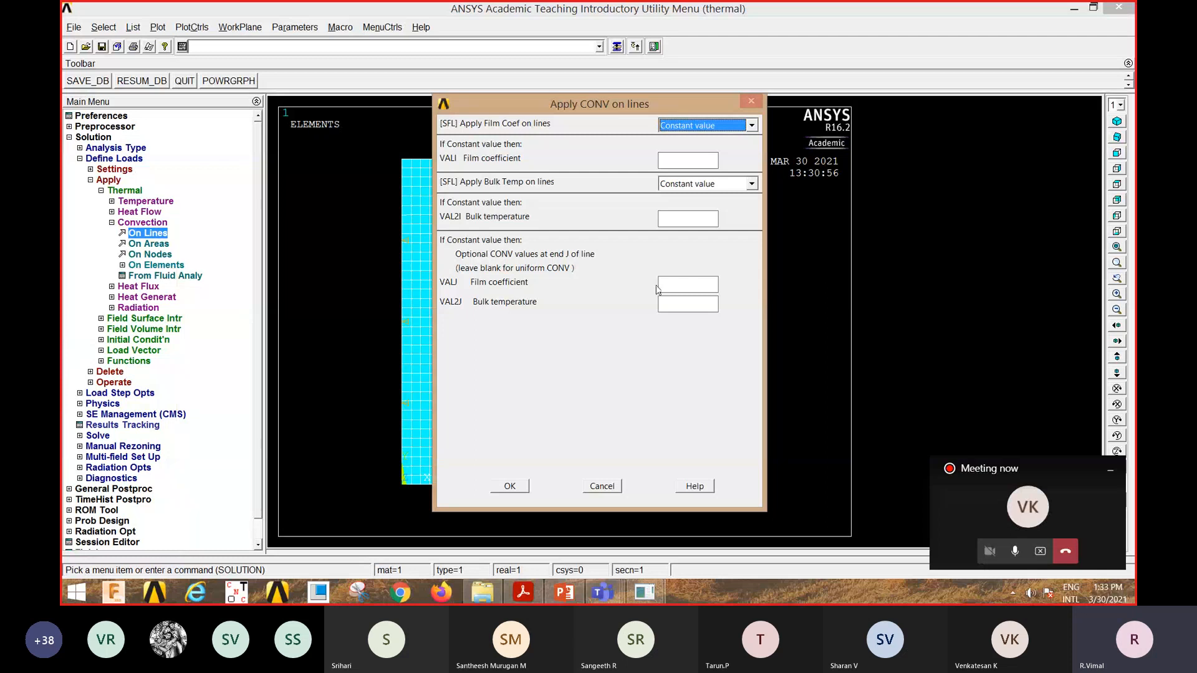
left_click(682, 161)
type("0")
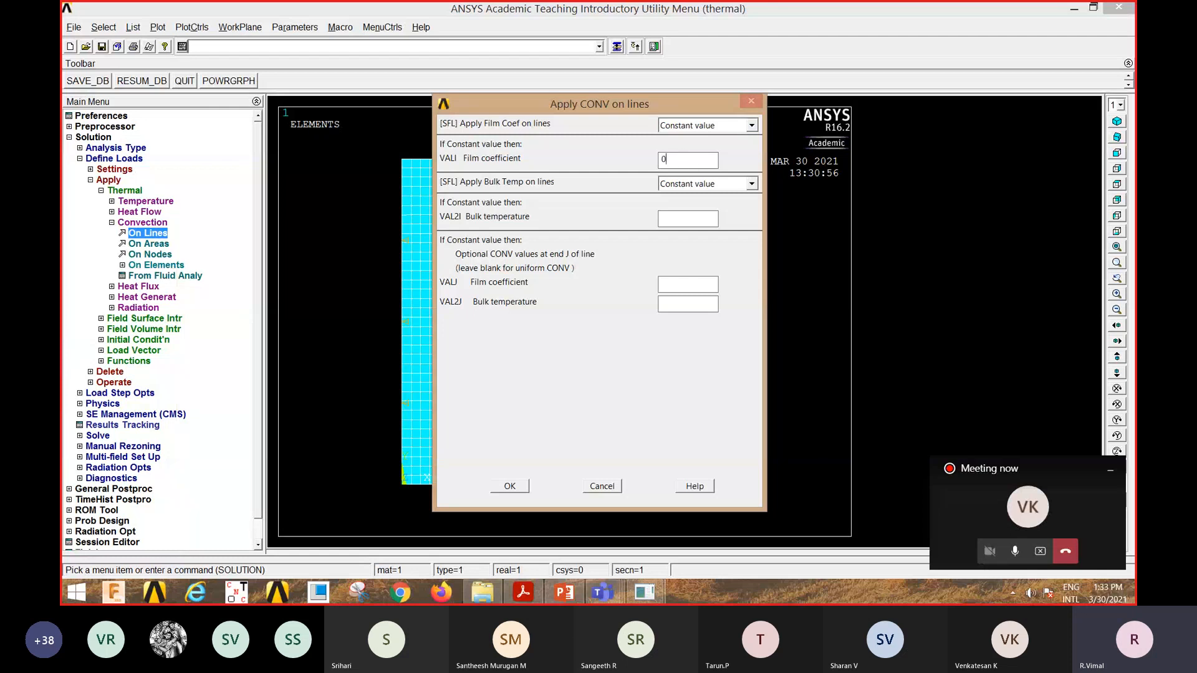
left_click(686, 218)
type("0")
left_click(515, 487)
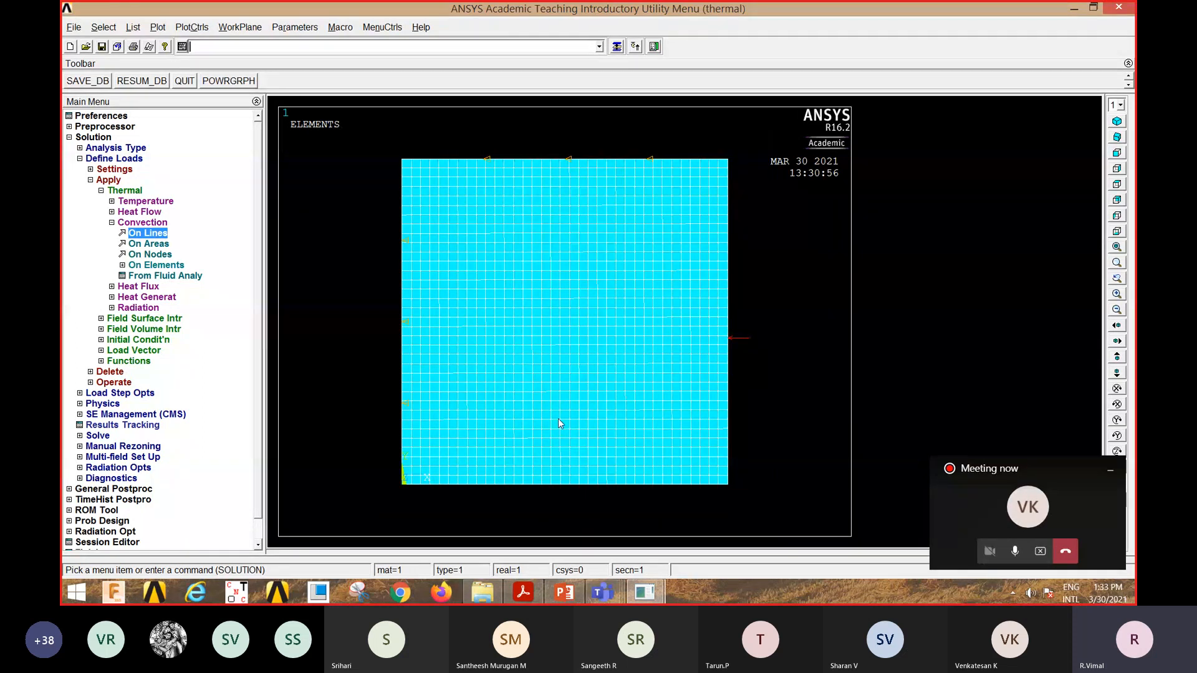
Solve the current load step for the mixed boundary plate, and dismiss the completion note and status window.
left_click(97, 434)
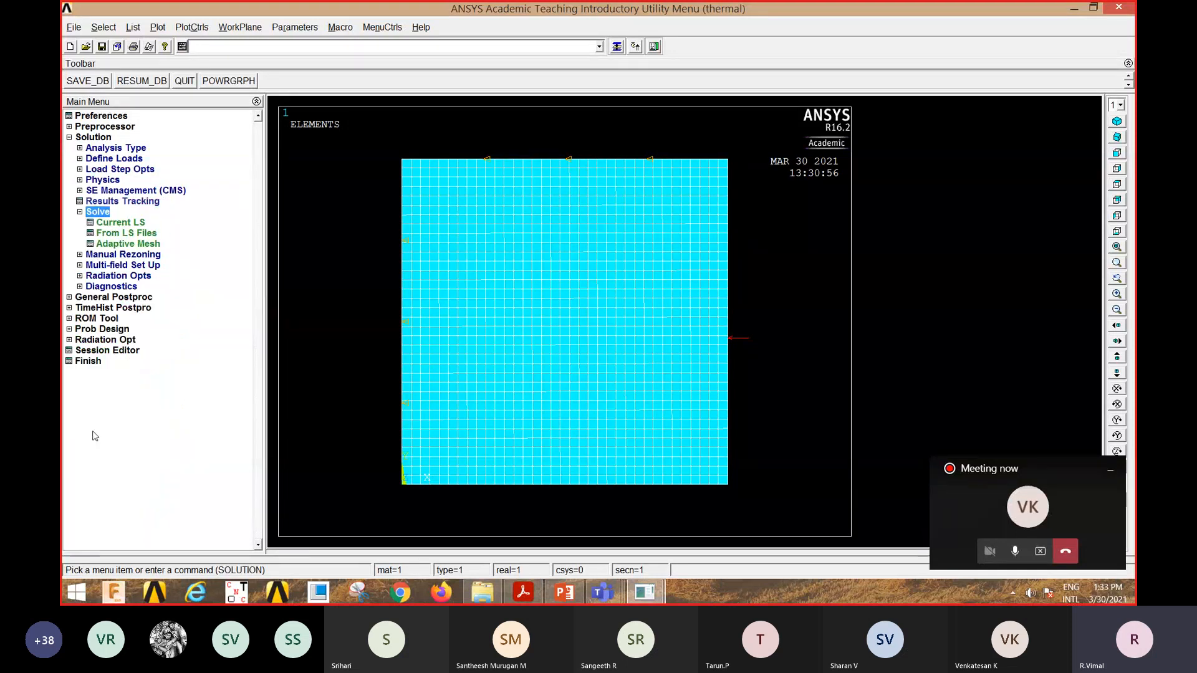
left_click(119, 224)
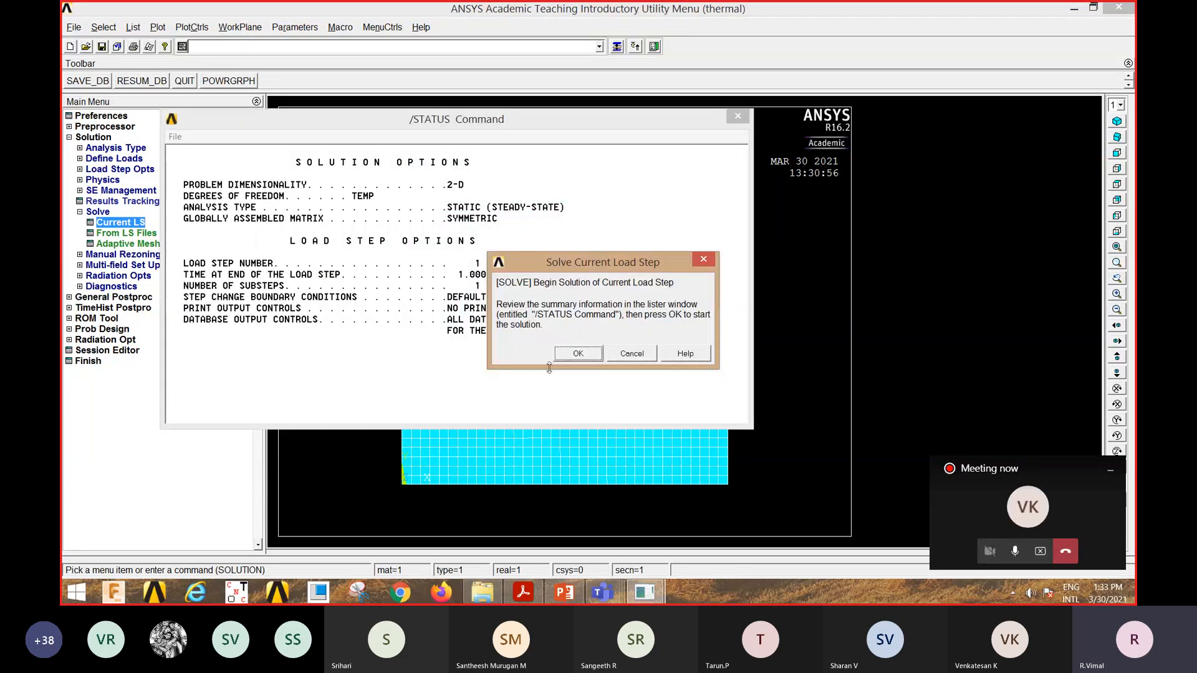
left_click(580, 353)
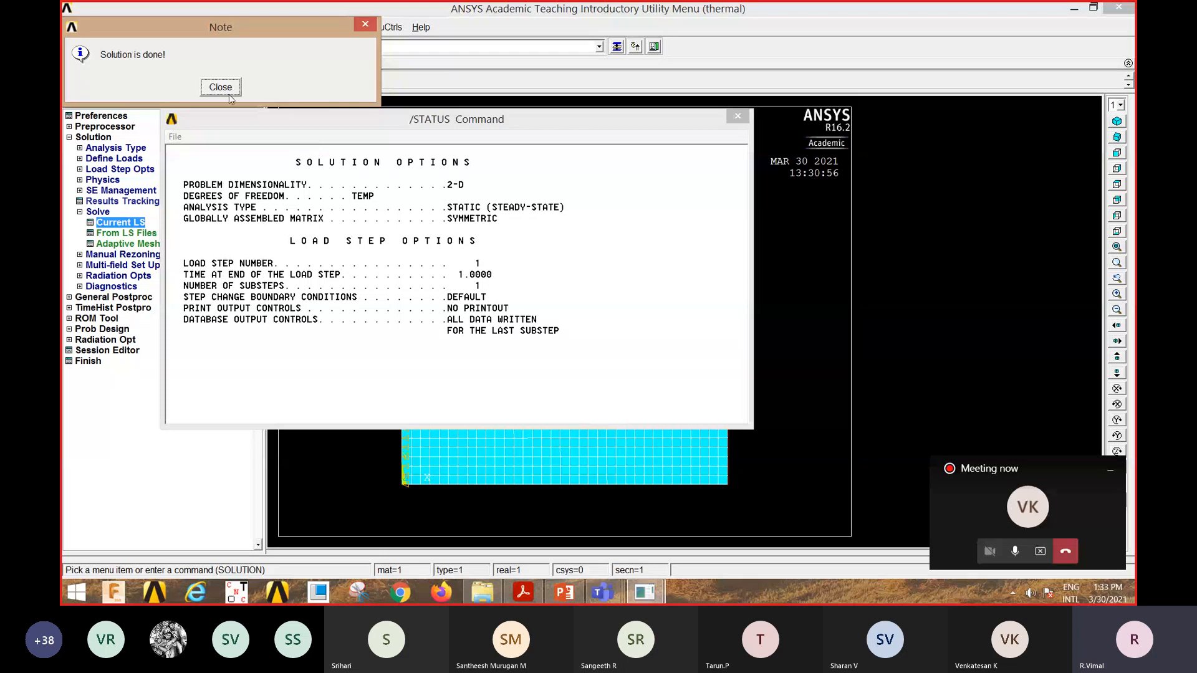
left_click(229, 93)
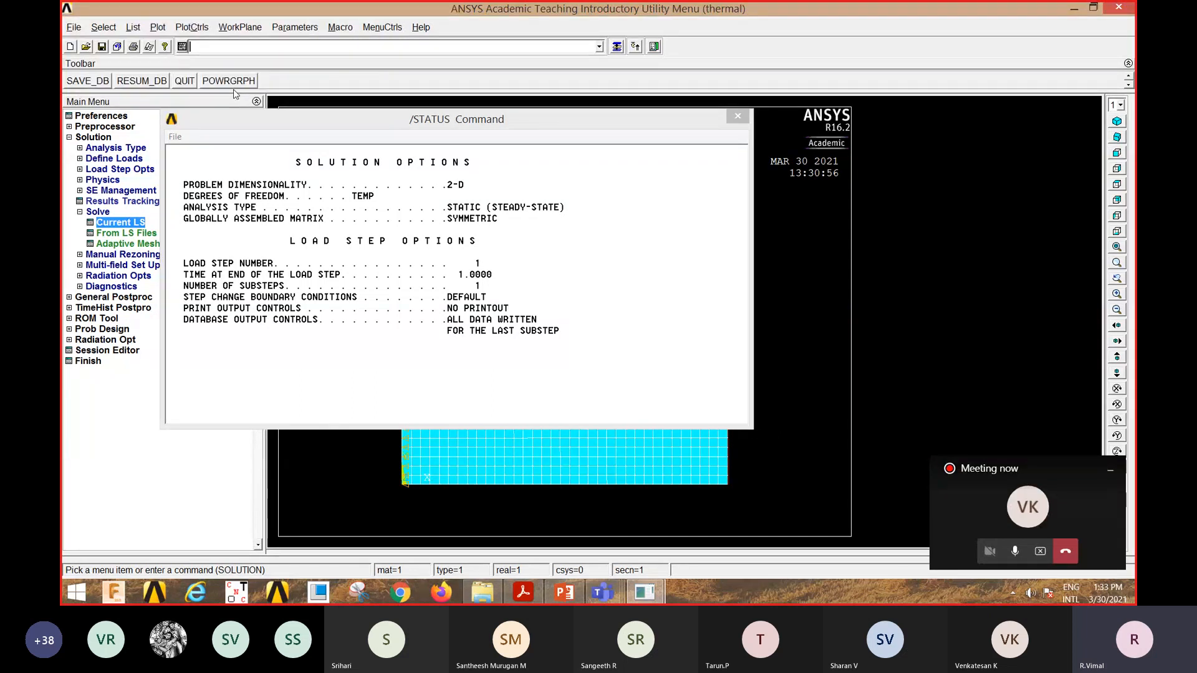
left_click(734, 115)
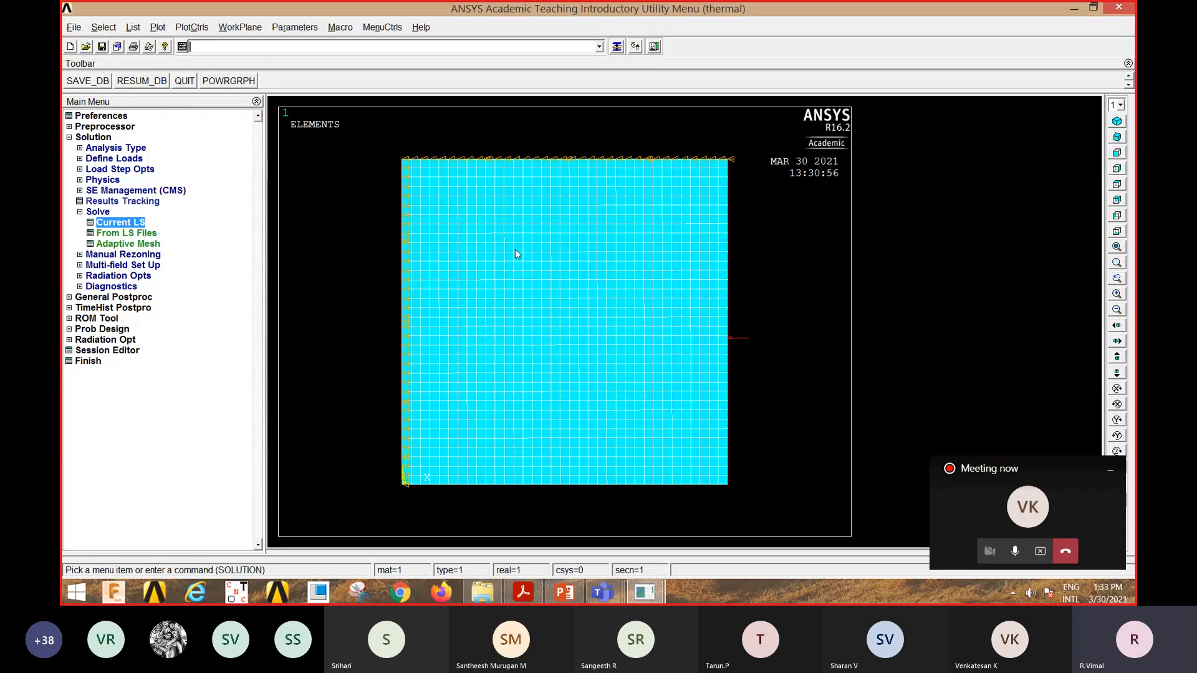
Plot the nodal temperature contour from the DOF solution for the solved plate.
left_click(99, 299)
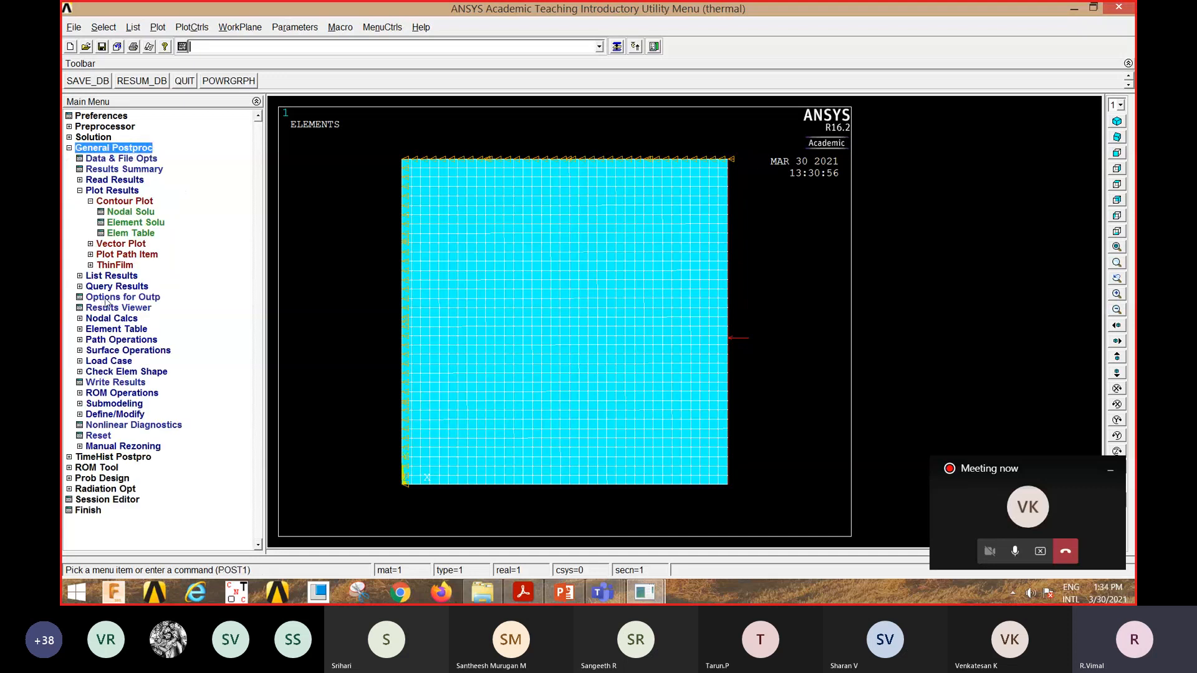
left_click(108, 191)
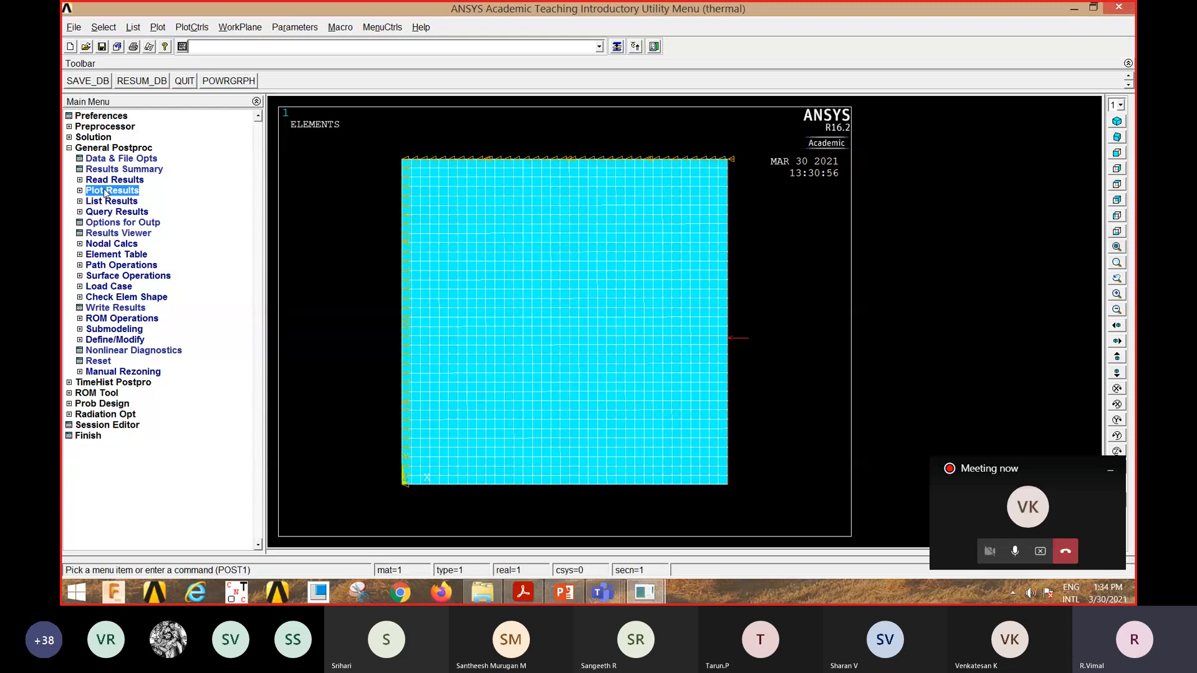
left_click(107, 190)
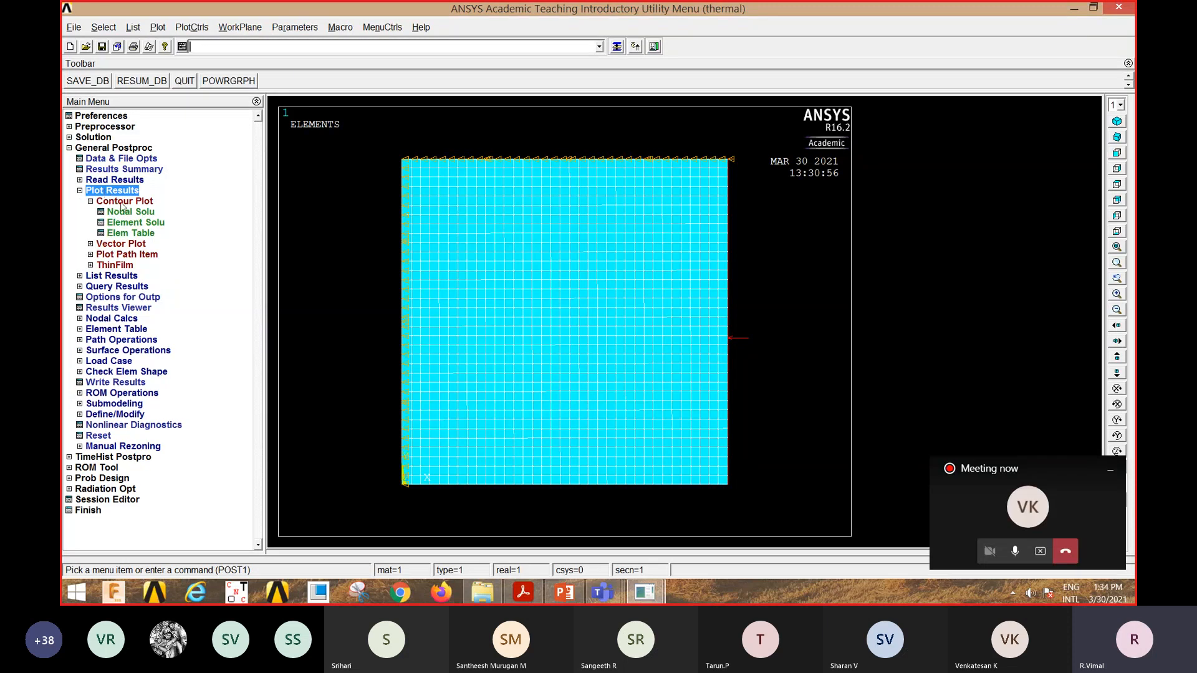
left_click(124, 203)
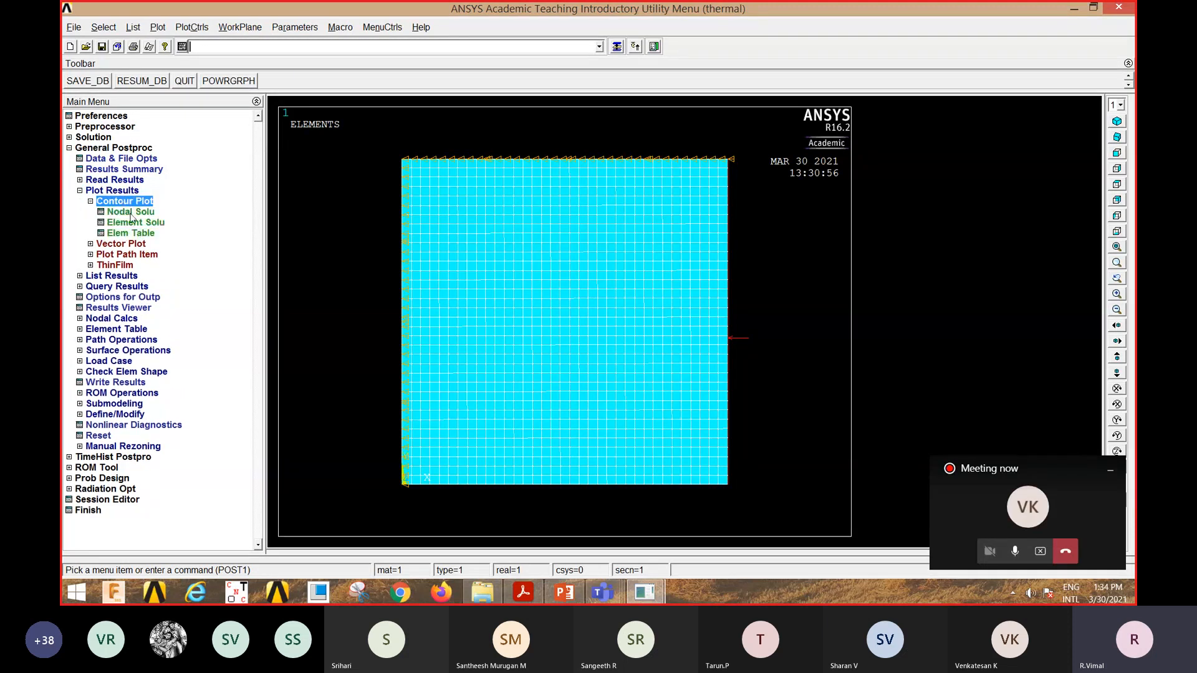
left_click(126, 214)
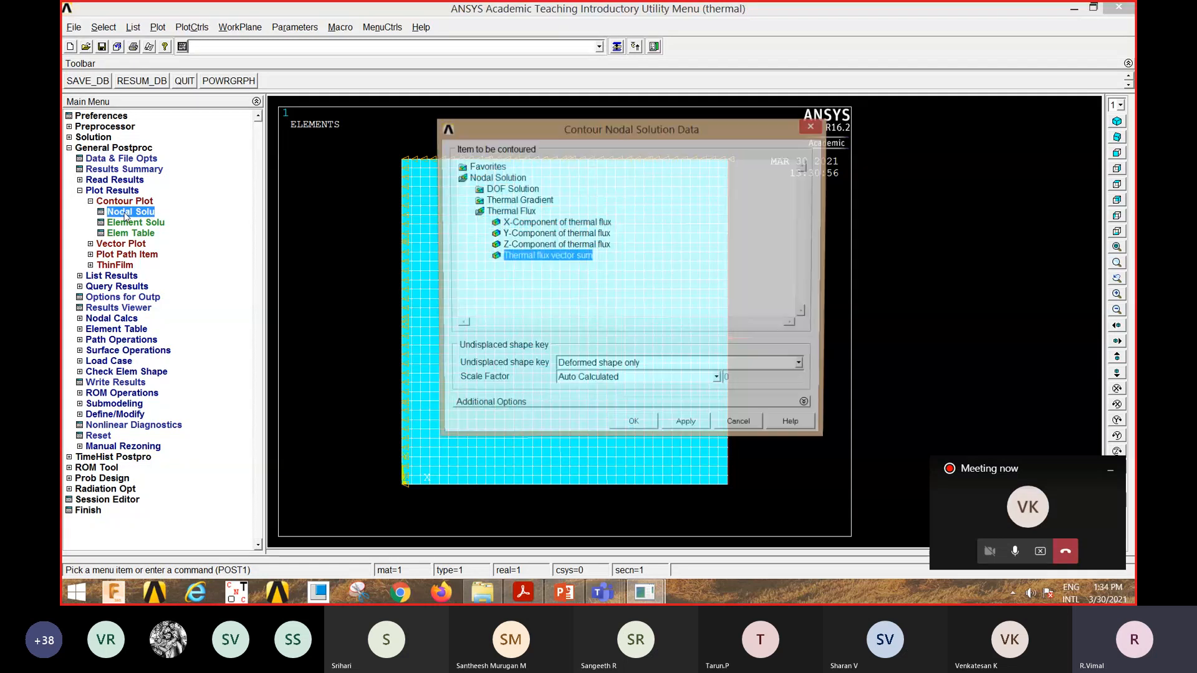
left_click(510, 189)
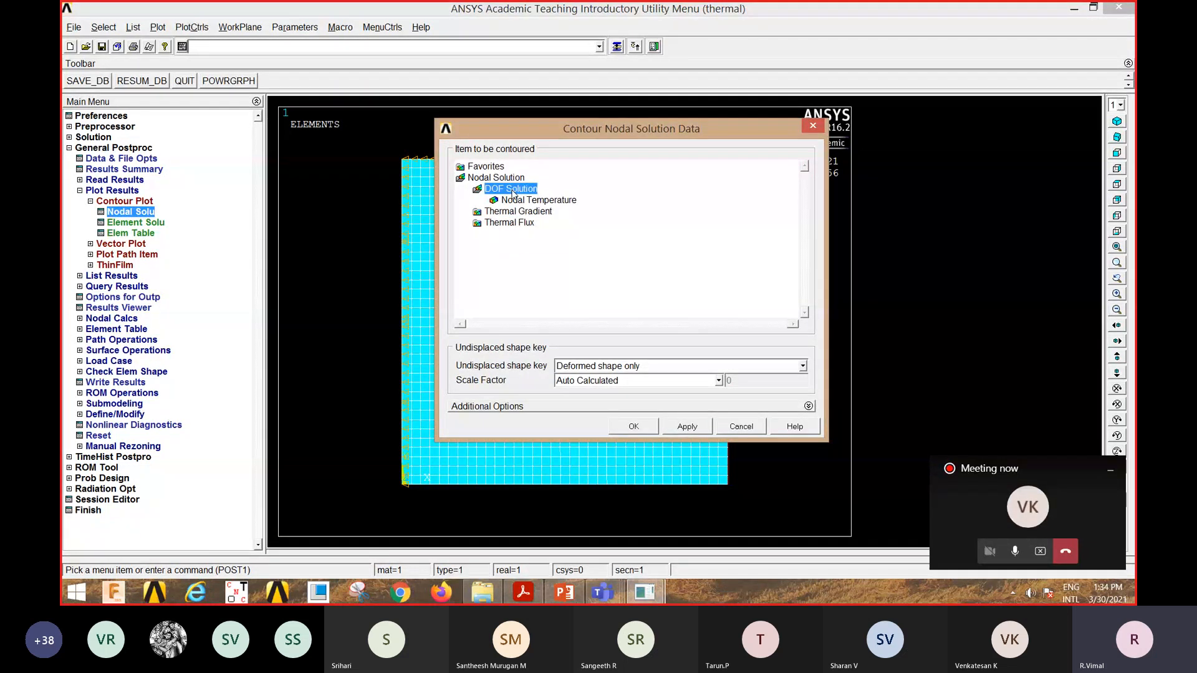
left_click(541, 201)
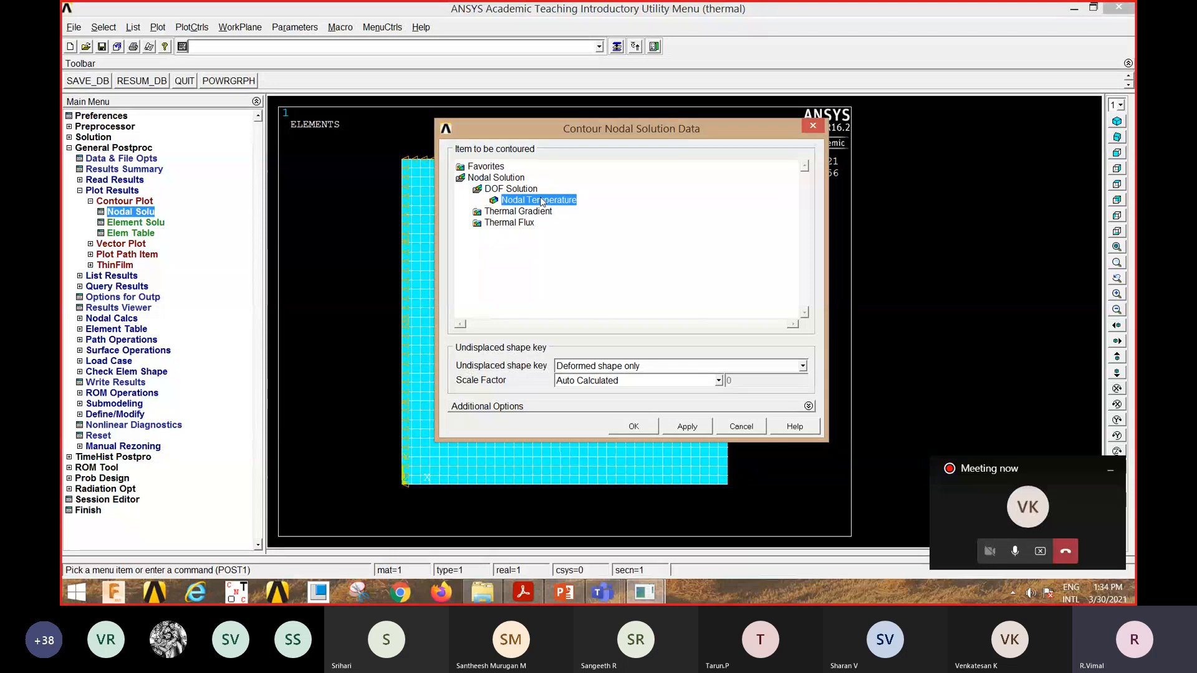
left_click(633, 424)
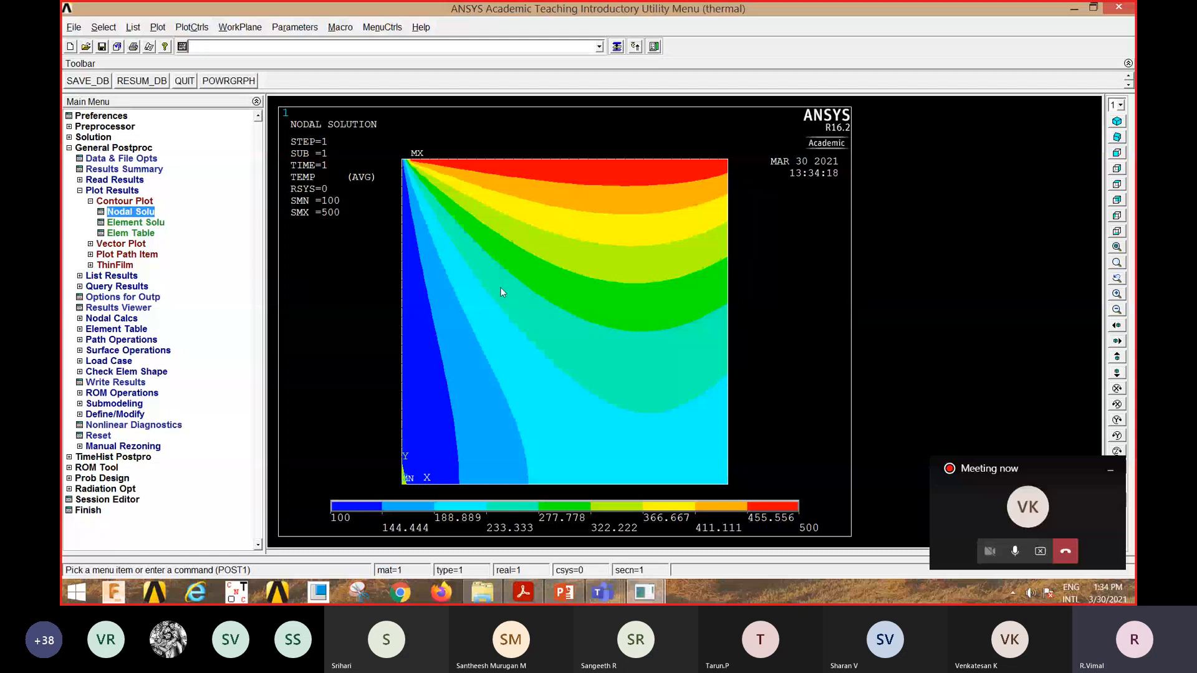
Plot the nodal solution contour of the thermal flux vector sum for the plate.
left_click(148, 222)
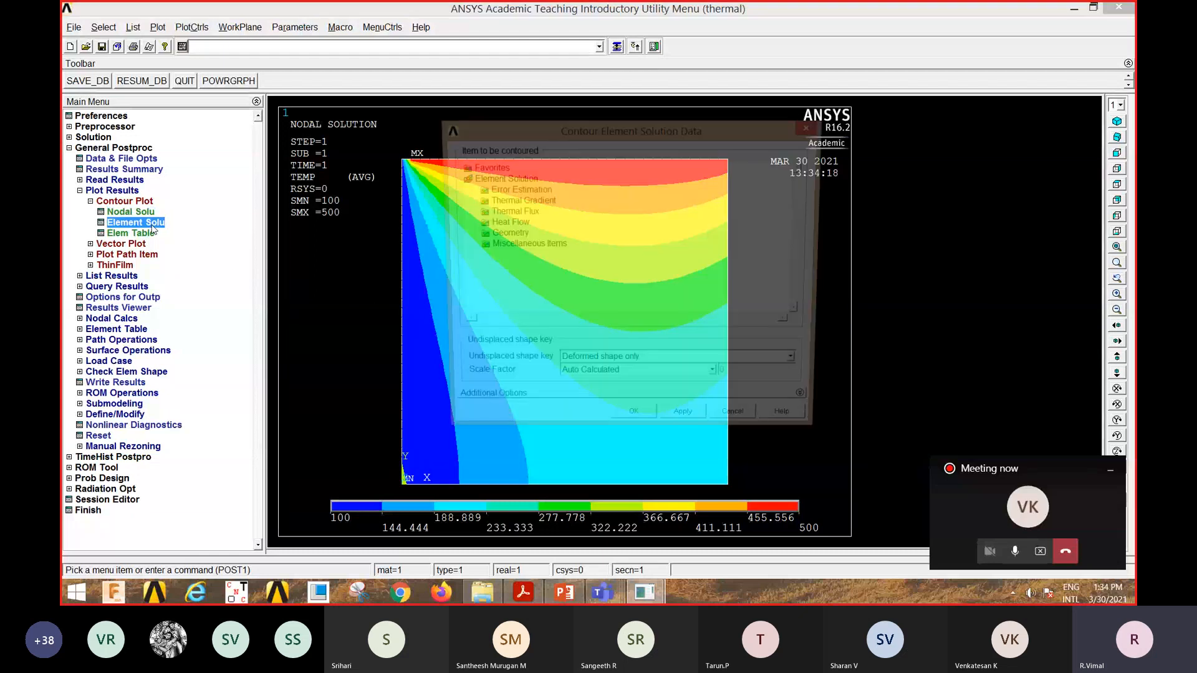
left_click(144, 213)
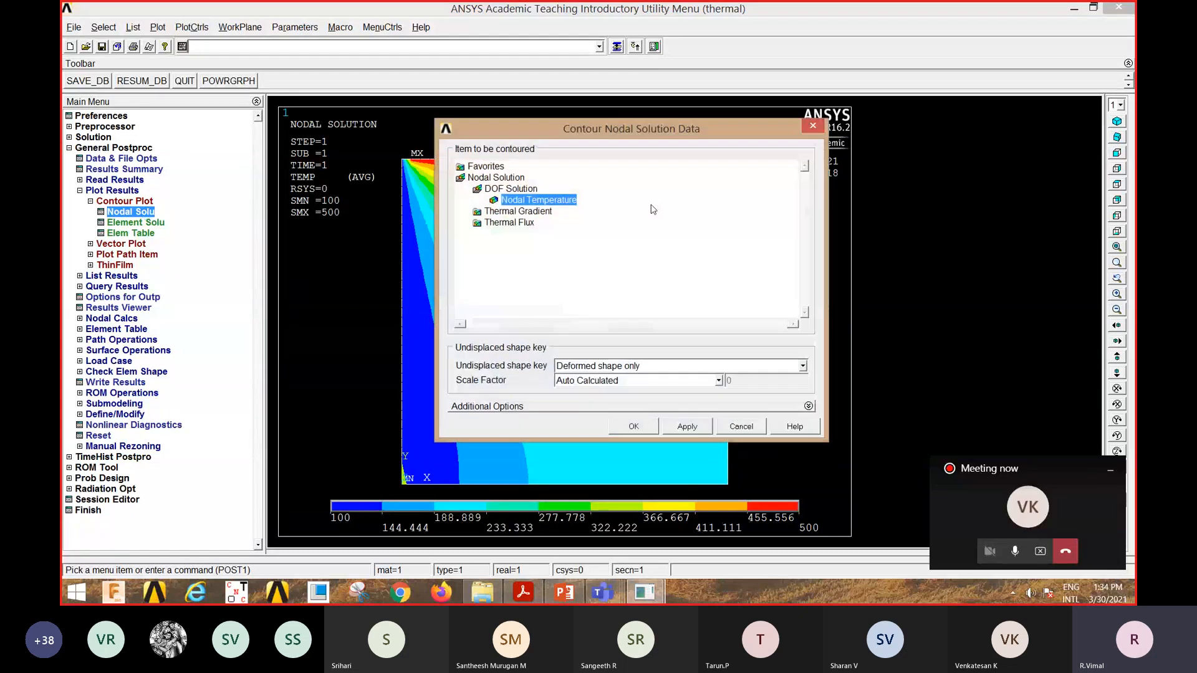
left_click(508, 223)
left_click(555, 257)
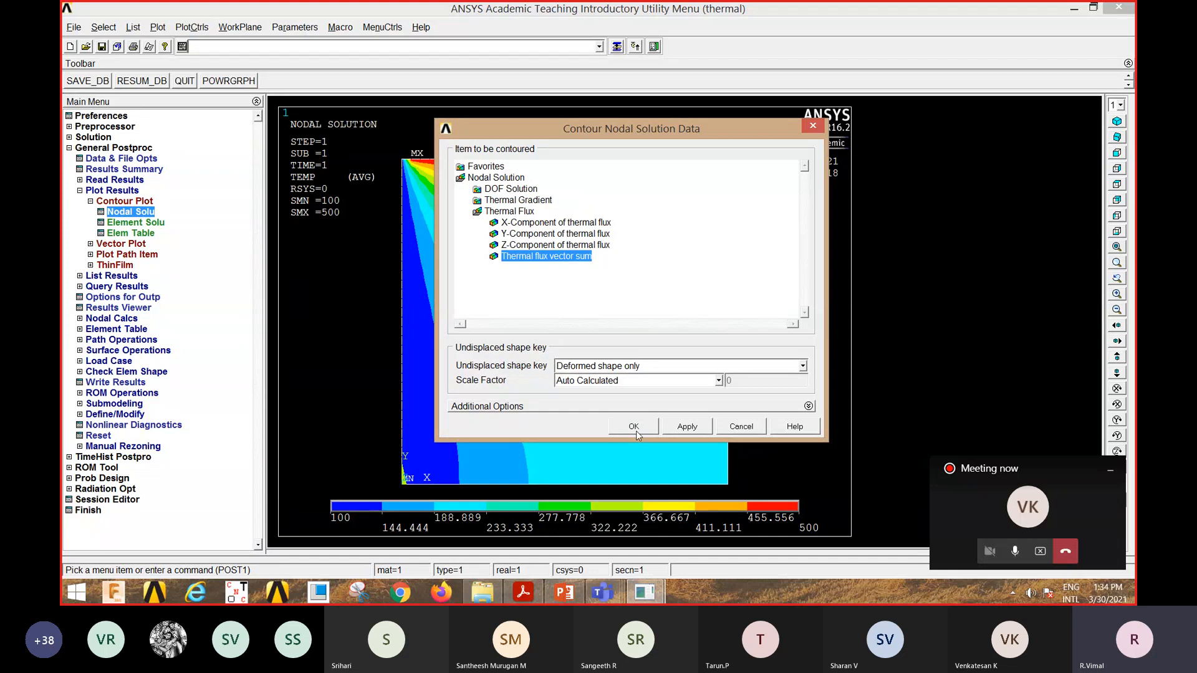
double_click(519, 212)
double_click(518, 212)
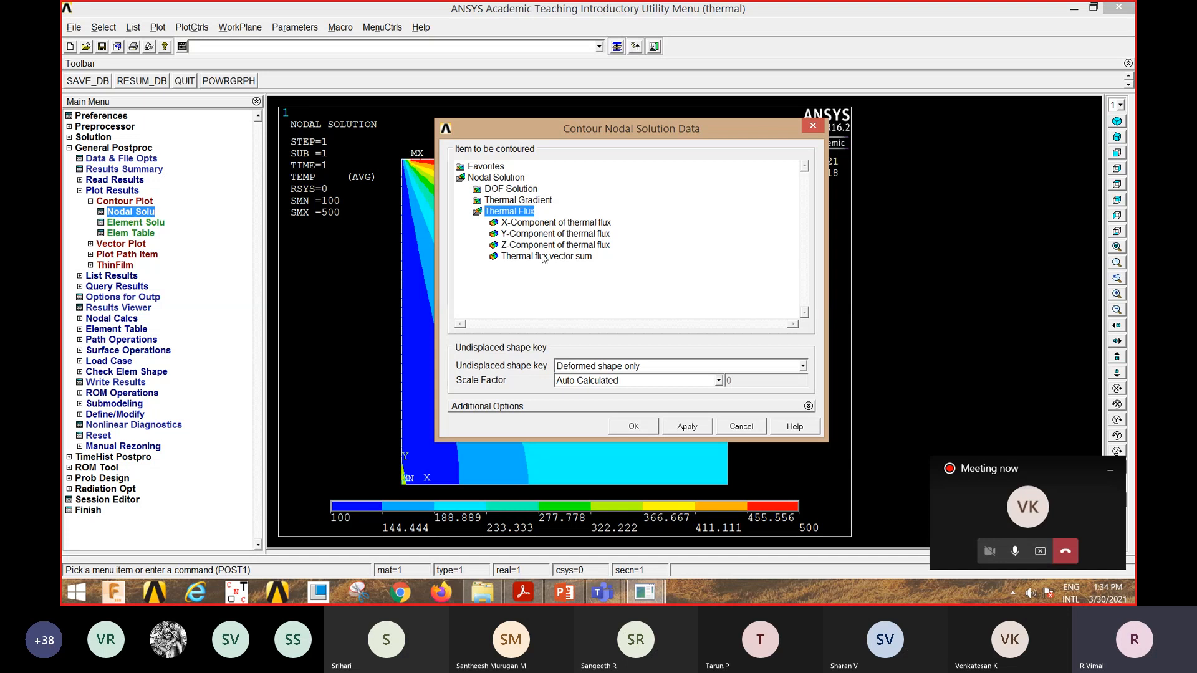
left_click(535, 258)
left_click(632, 425)
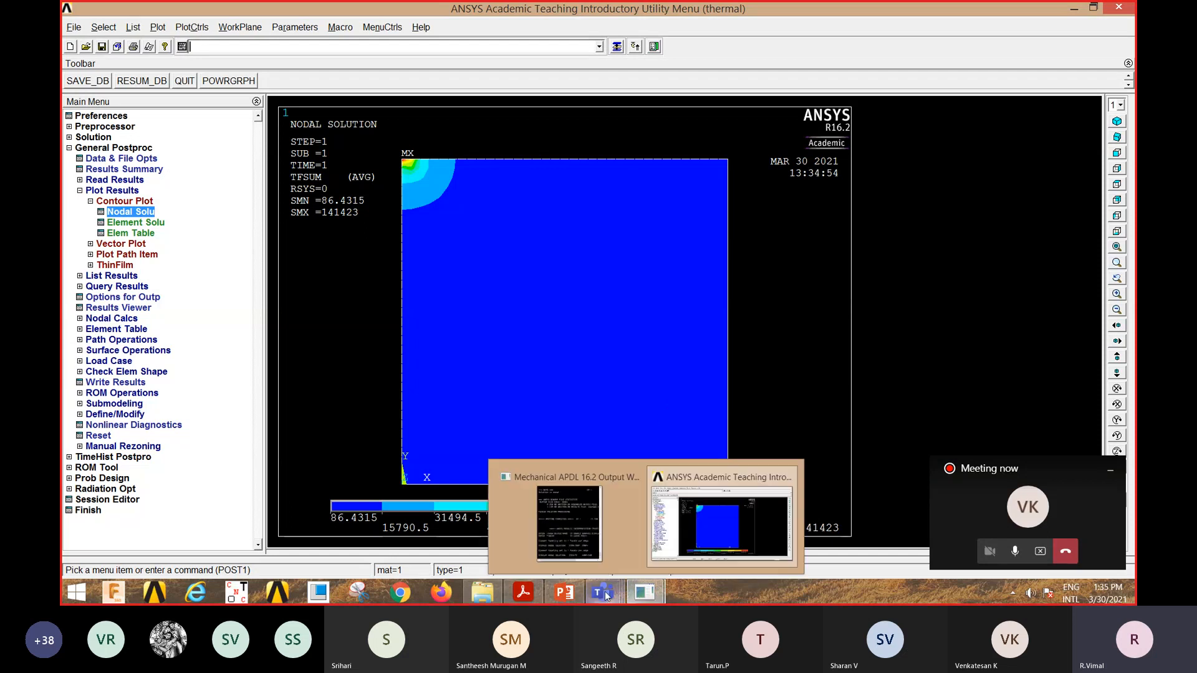
Switch to the Microsoft Teams meeting window and stop the meeting recording.
mouse_move(640, 595)
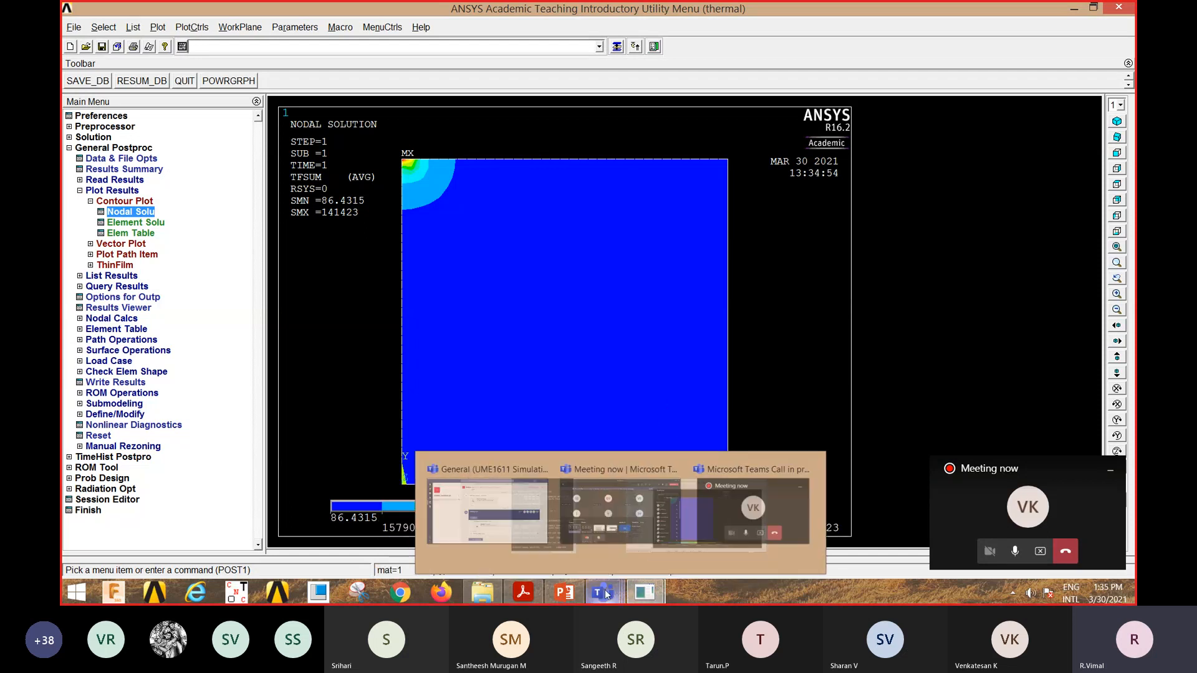
left_click(633, 489)
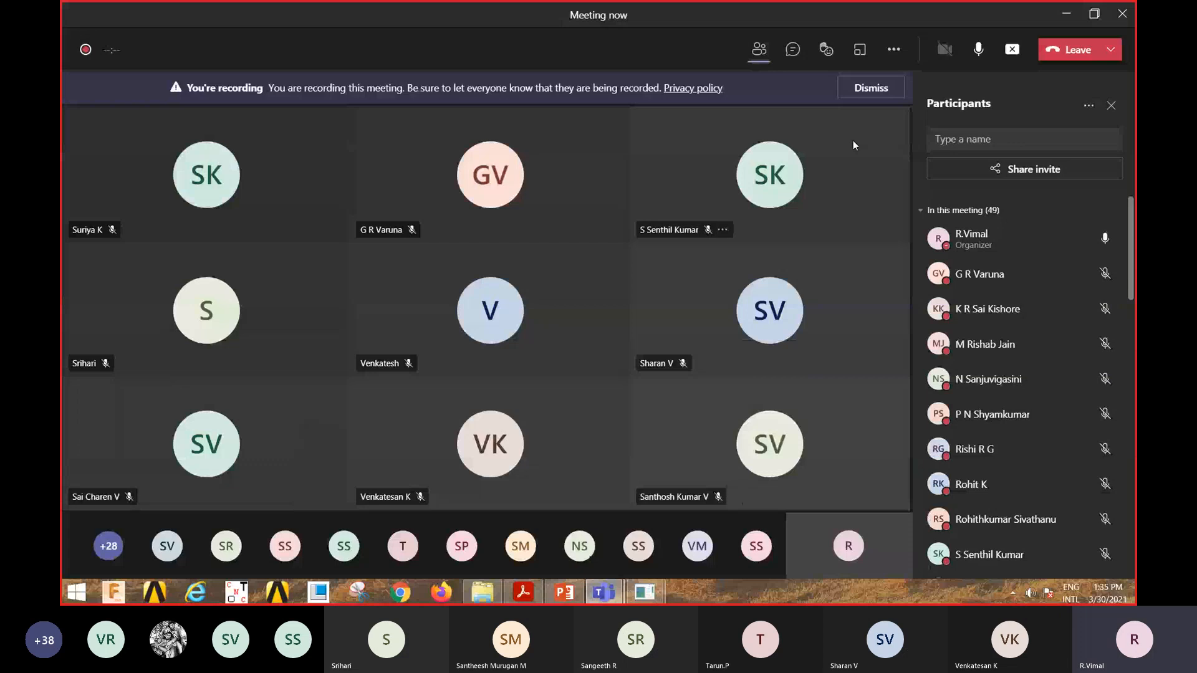
left_click(894, 49)
left_click(907, 343)
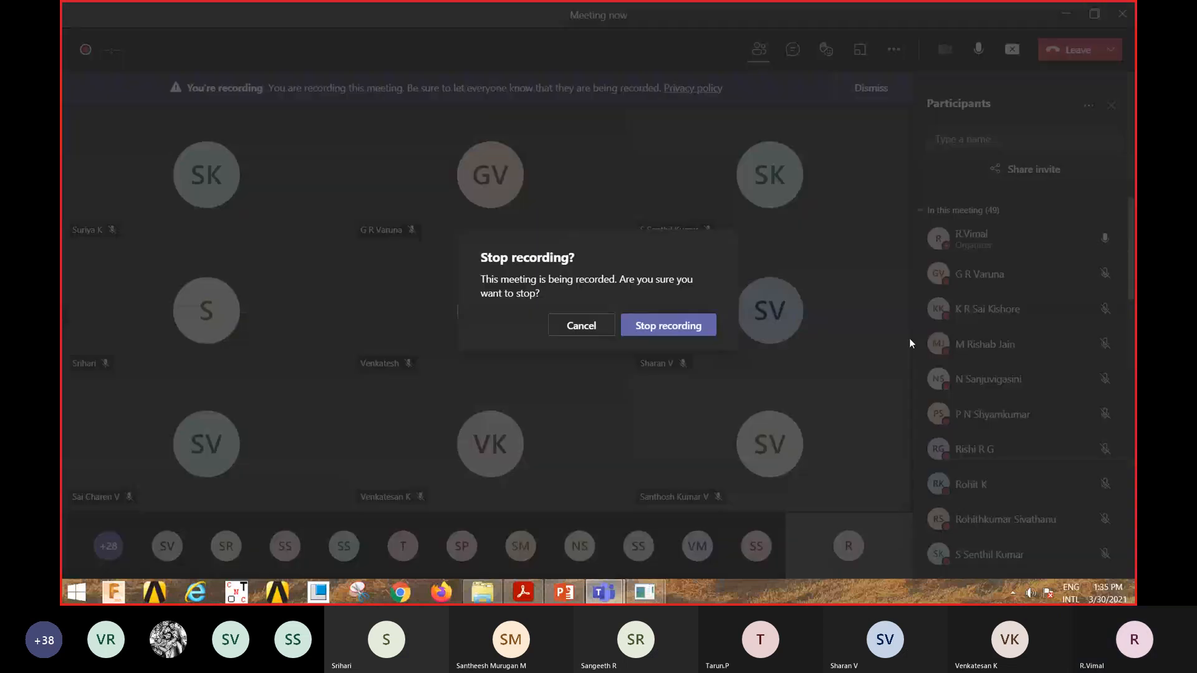